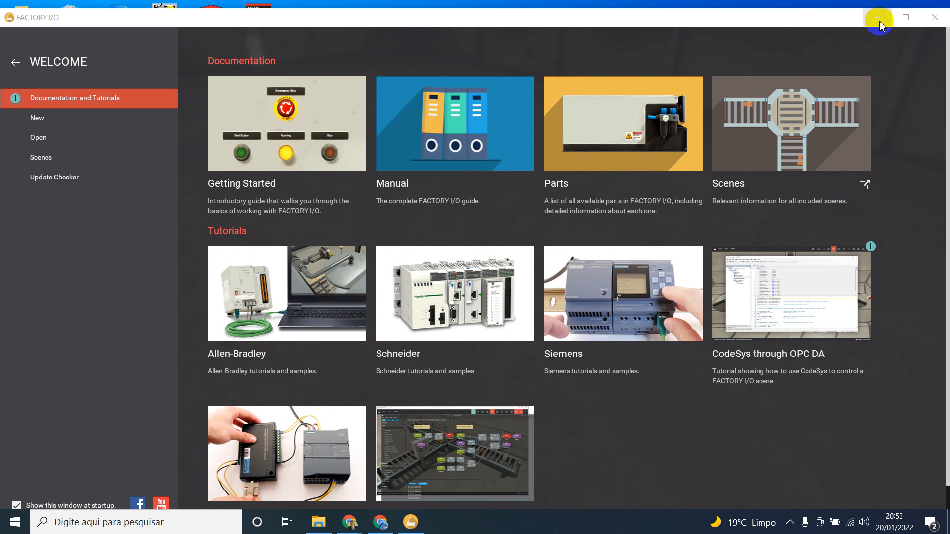
# Step: Open the included scene "1 - From A to B" in a maximized window and hide the parts palette
pyautogui.click(907, 18)
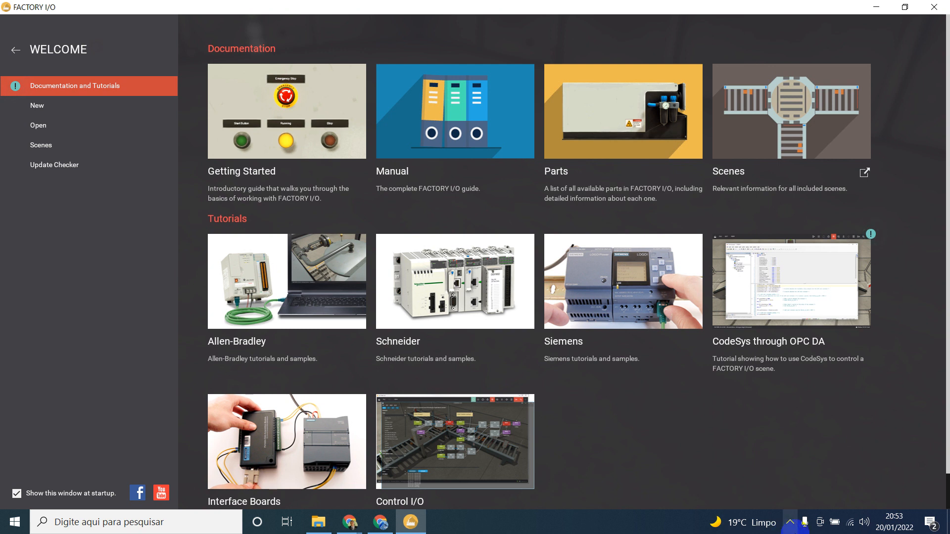
pyautogui.click(790, 523)
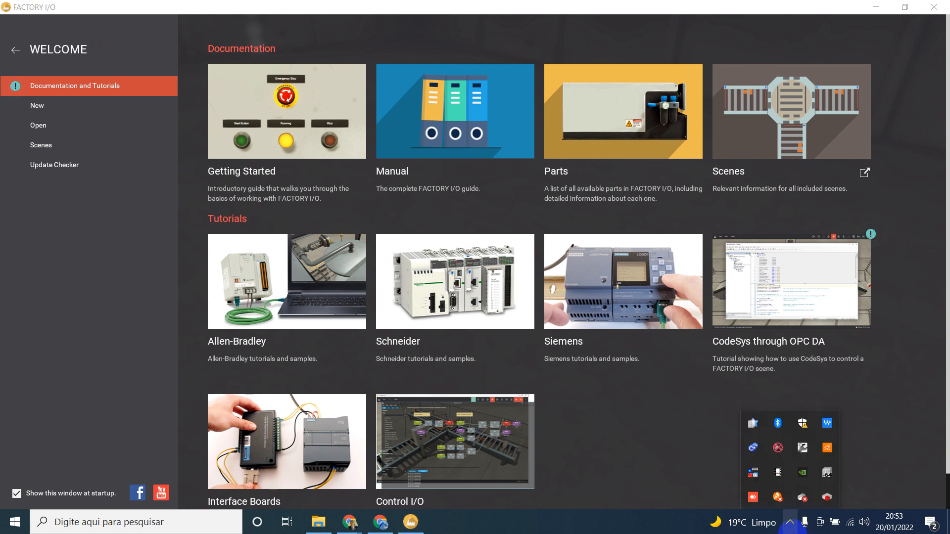
pyautogui.click(790, 523)
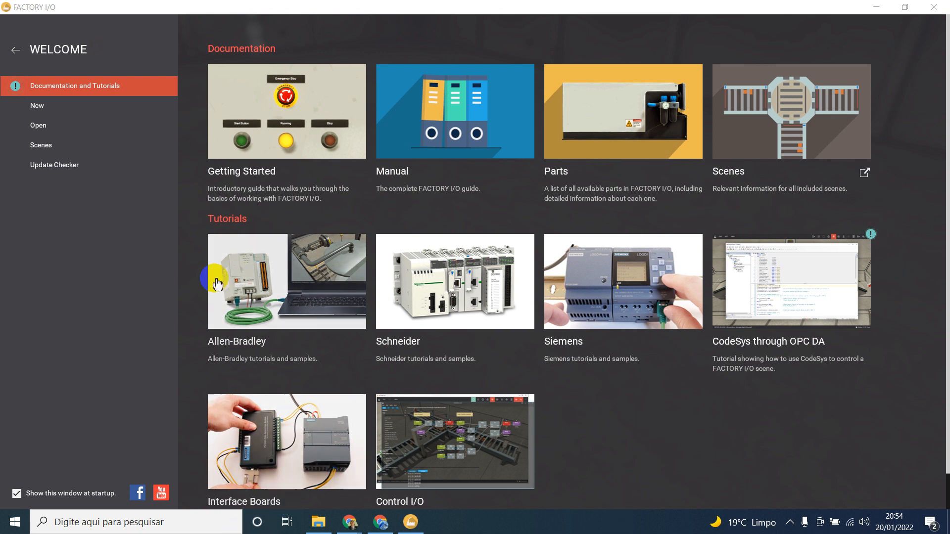
pyautogui.click(75, 147)
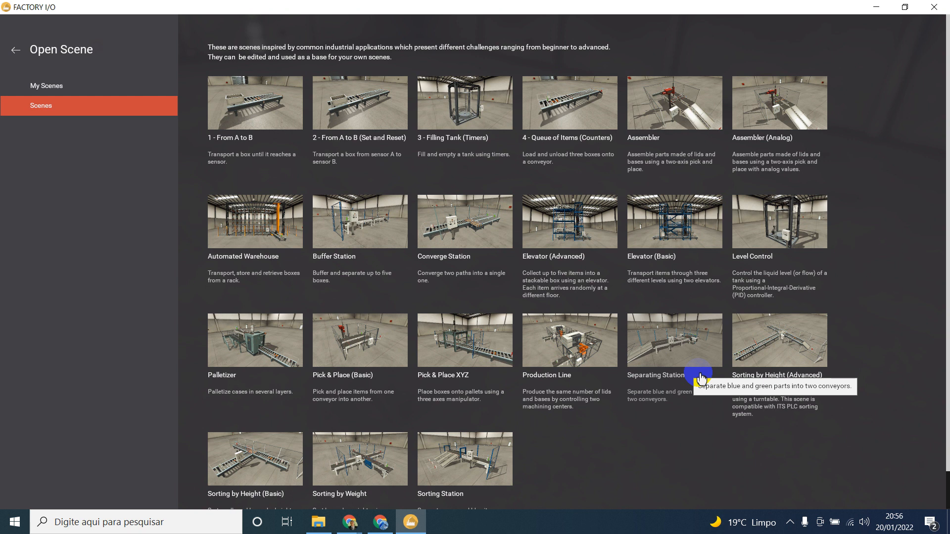
pyautogui.click(277, 108)
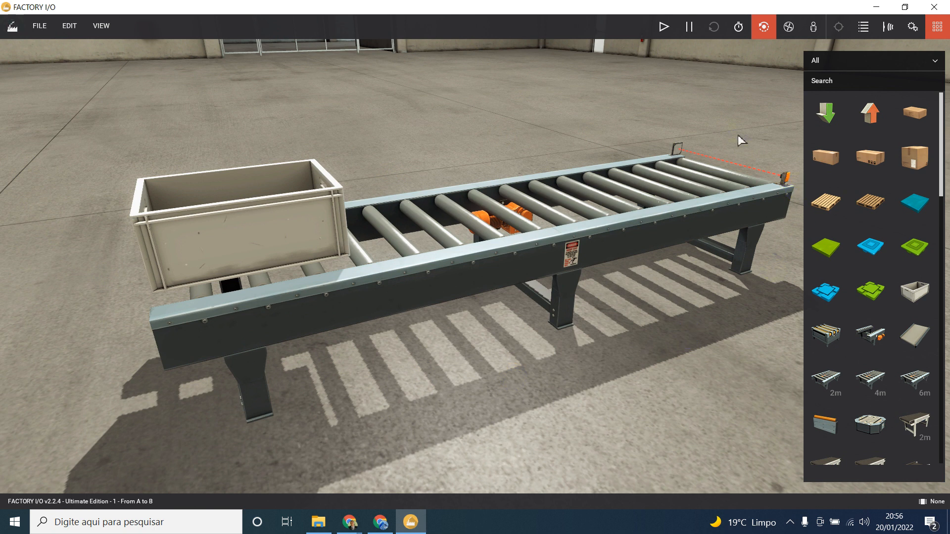
pyautogui.click(833, 77)
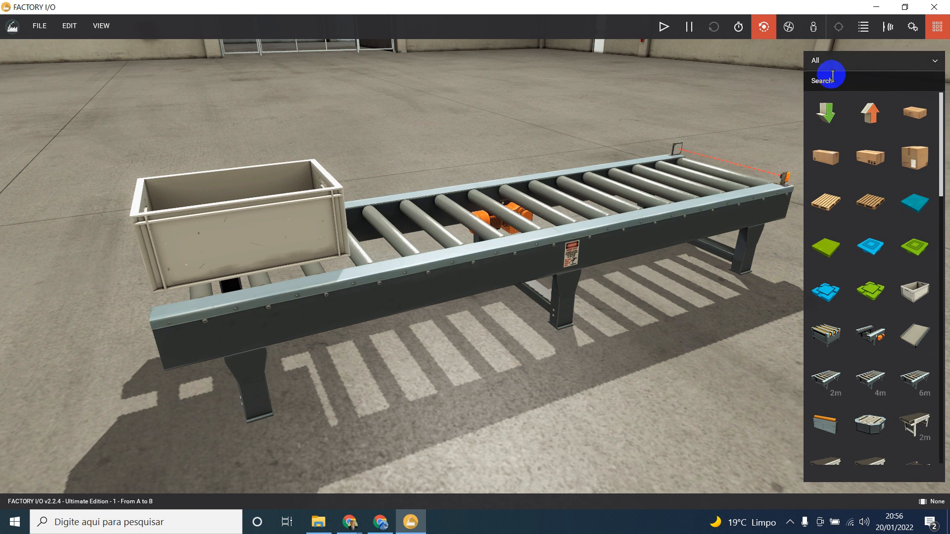
pyautogui.click(937, 28)
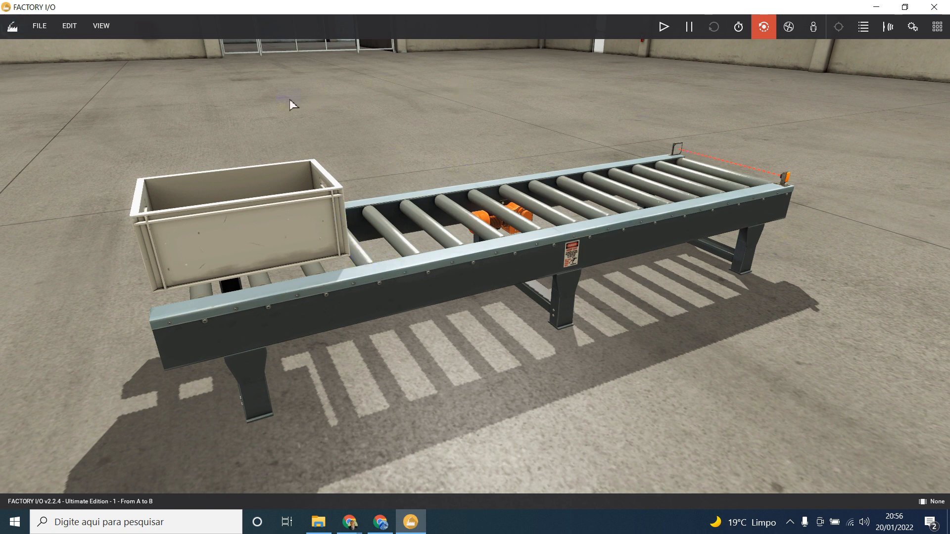
# Step: Examine the roller conveyor, the box and the end sensor from several angles and distances
pyautogui.click(610, 263)
pyautogui.click(302, 191)
pyautogui.click(480, 221)
pyautogui.click(521, 93)
pyautogui.moveTo(476, 106); pyautogui.dragTo(522, 115)
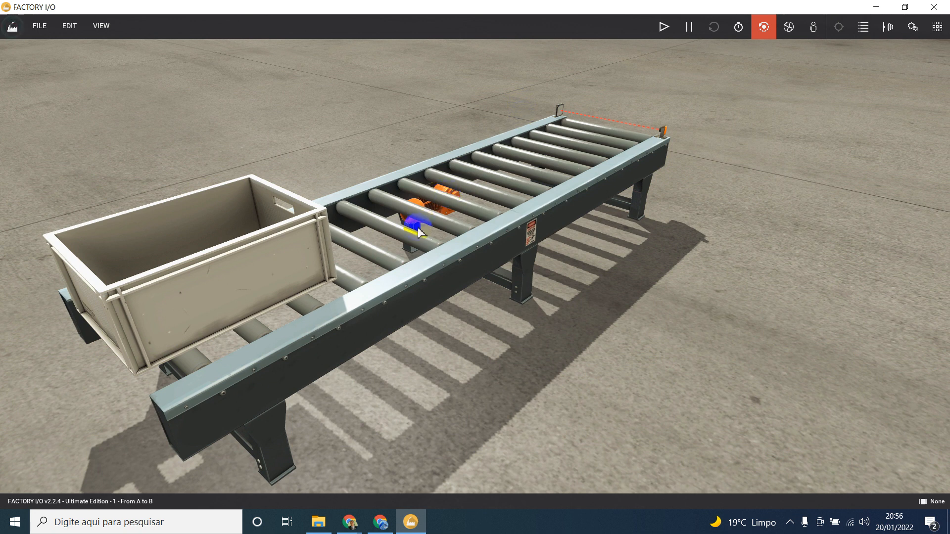
pyautogui.scroll(-2, 420, 225)
pyautogui.scroll(8, 424, 232)
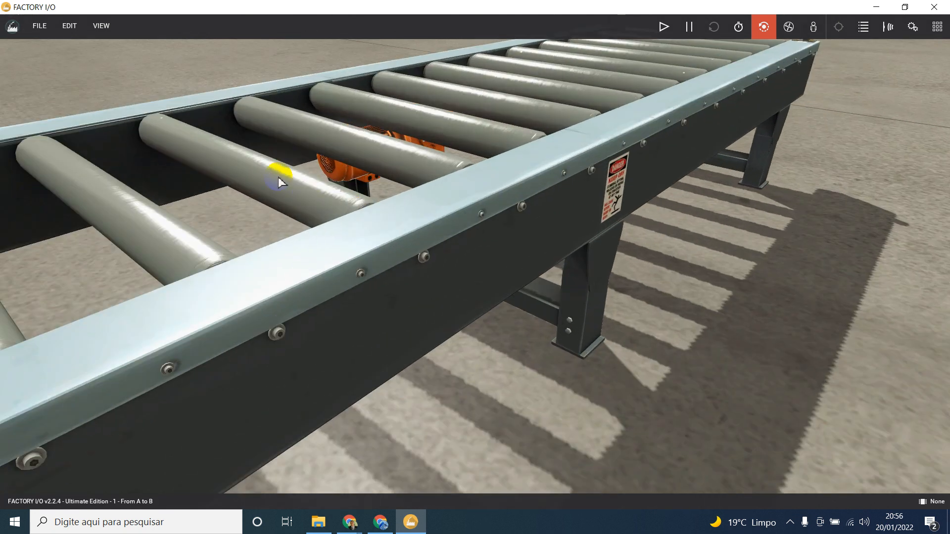
pyautogui.scroll(-8, 279, 182)
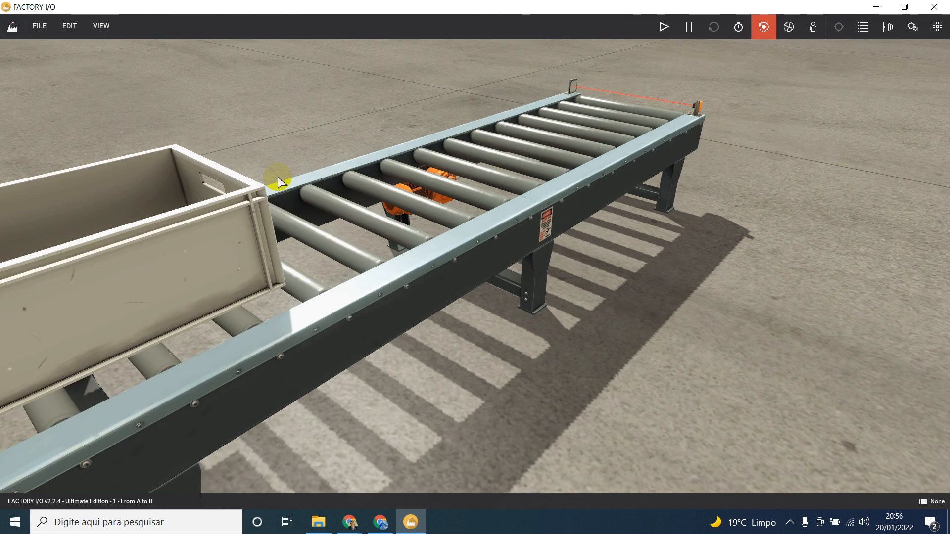
pyautogui.scroll(-3, 277, 179)
pyautogui.moveTo(302, 156); pyautogui.dragTo(346, 223)
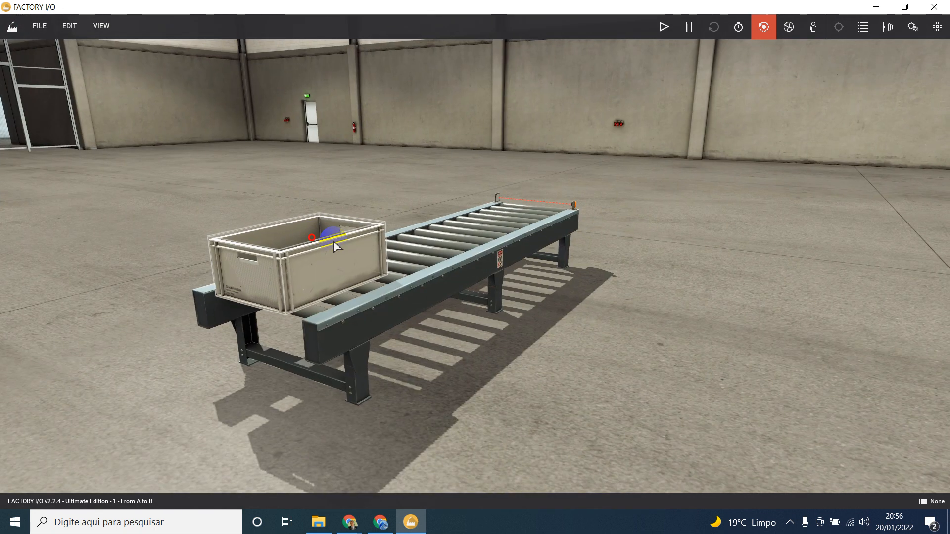
pyautogui.moveTo(594, 272); pyautogui.dragTo(615, 277)
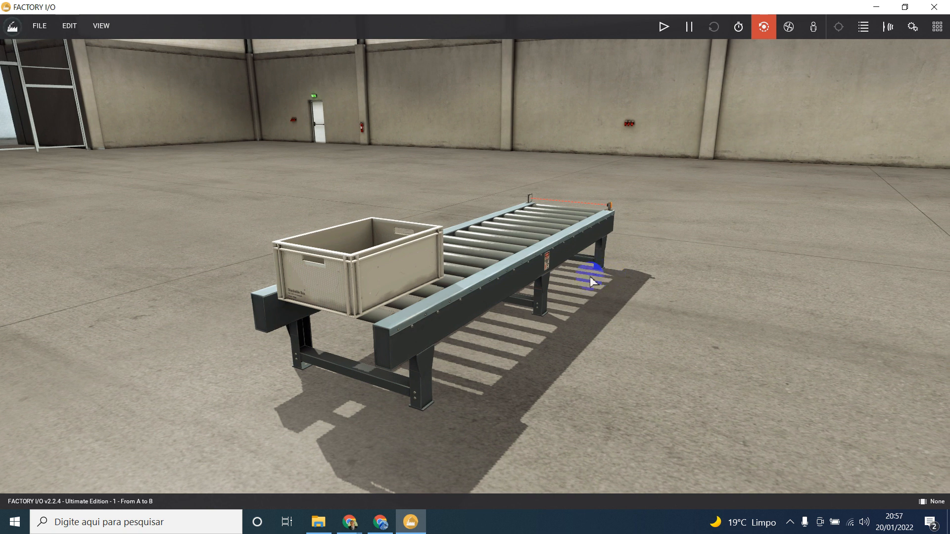
pyautogui.moveTo(652, 242); pyautogui.dragTo(585, 209)
pyautogui.rightClick(586, 210)
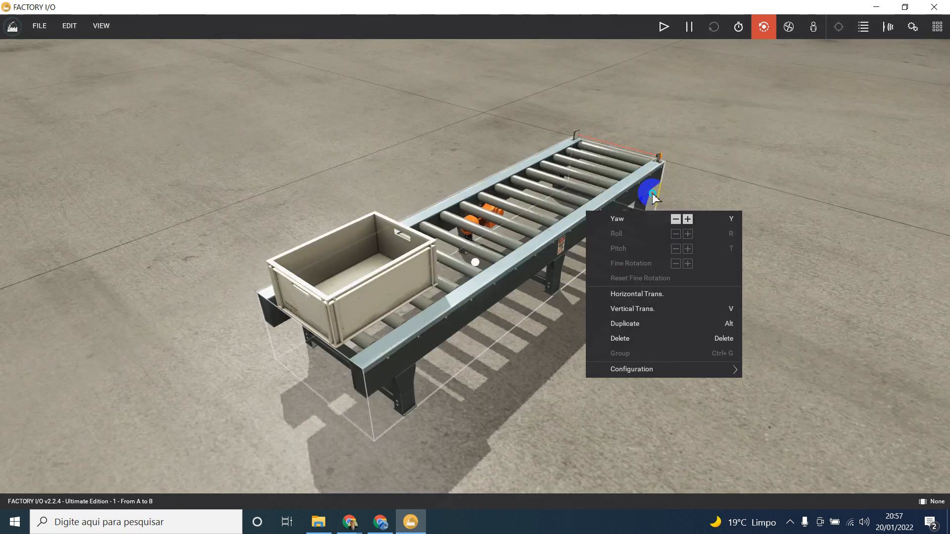
pyautogui.click(712, 174)
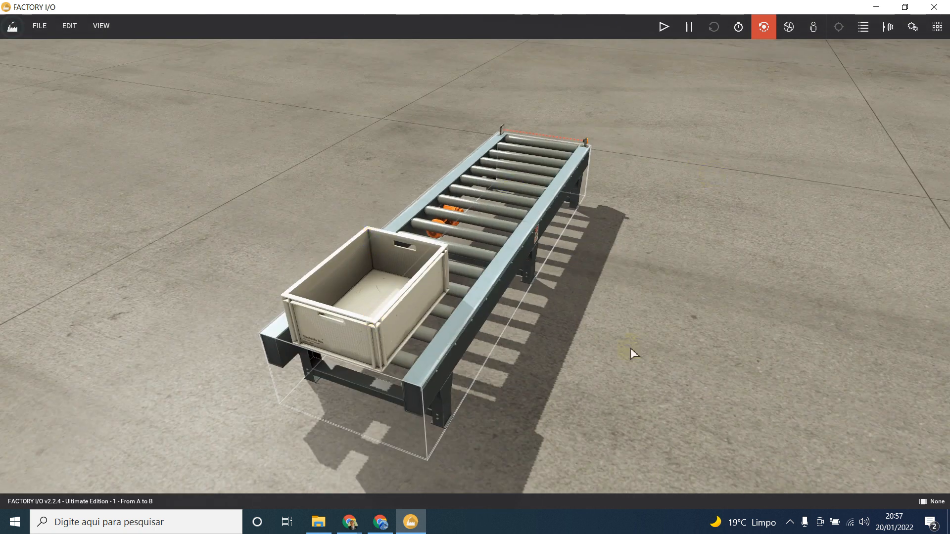
pyautogui.scroll(5, 476, 206)
pyautogui.scroll(-5, 534, 232)
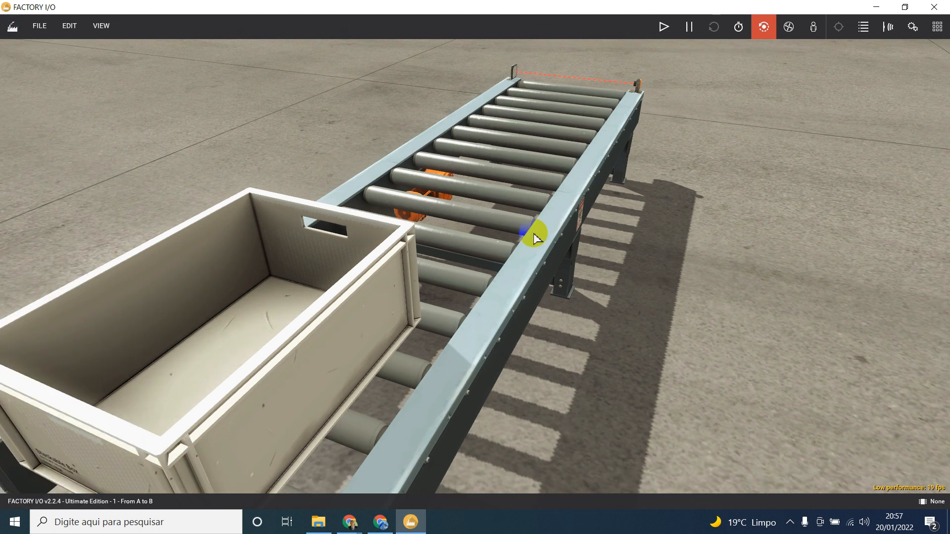
pyautogui.scroll(3, 514, 208)
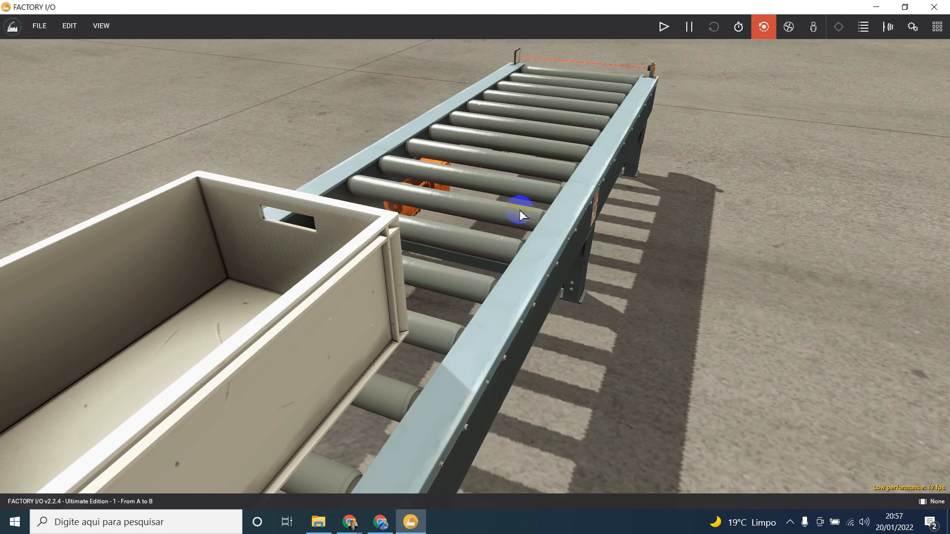
pyautogui.scroll(-4, 518, 210)
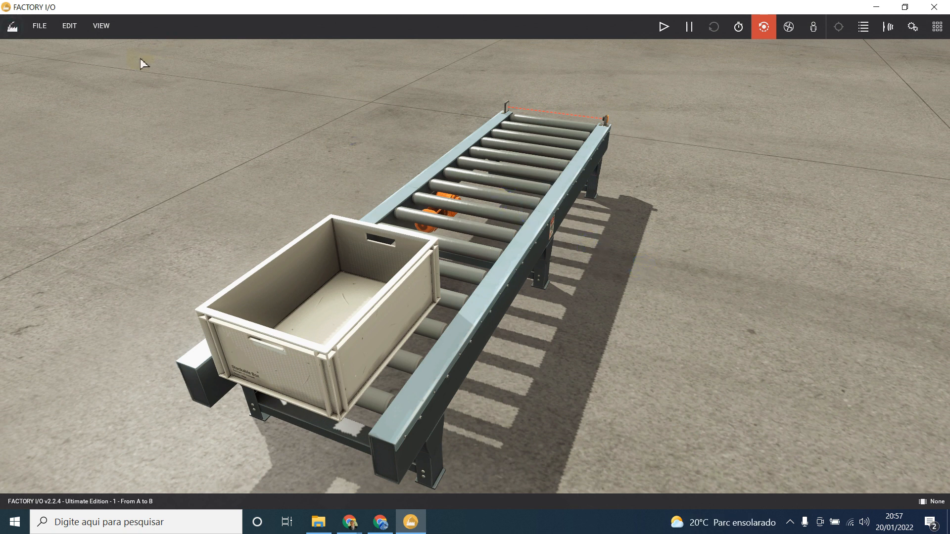
# Step: Open the scene's driver settings and choose Modbus TCP/IP Server as the driver
pyautogui.click(44, 30)
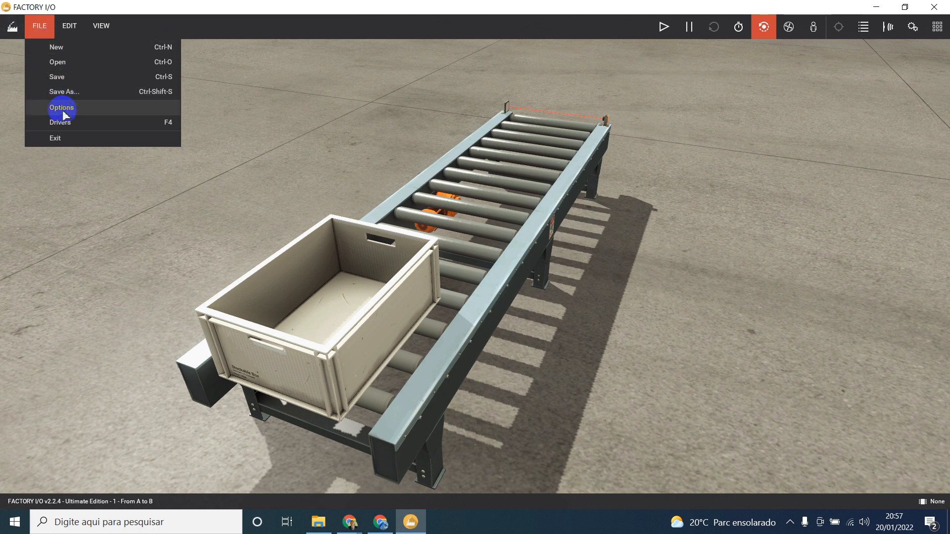
pyautogui.click(74, 122)
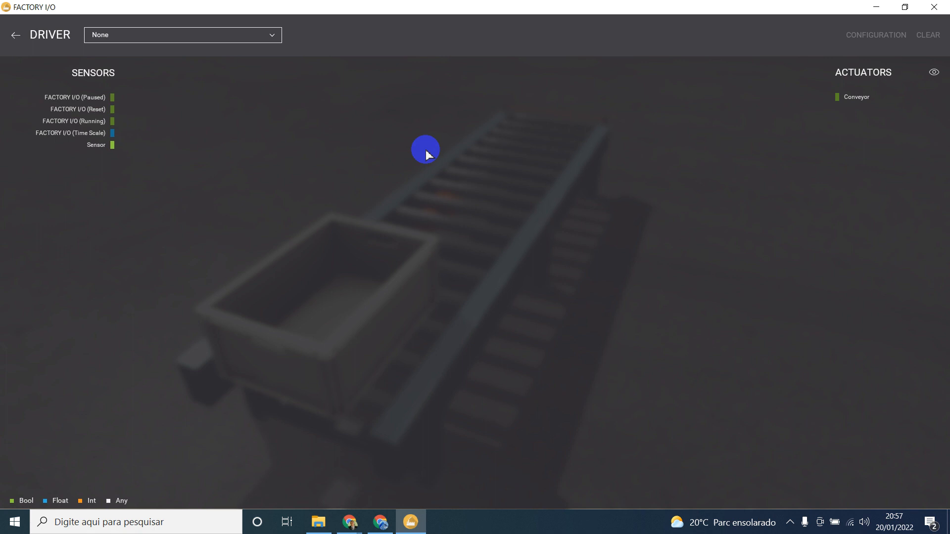
pyautogui.click(211, 41)
pyautogui.click(212, 40)
pyautogui.click(212, 40)
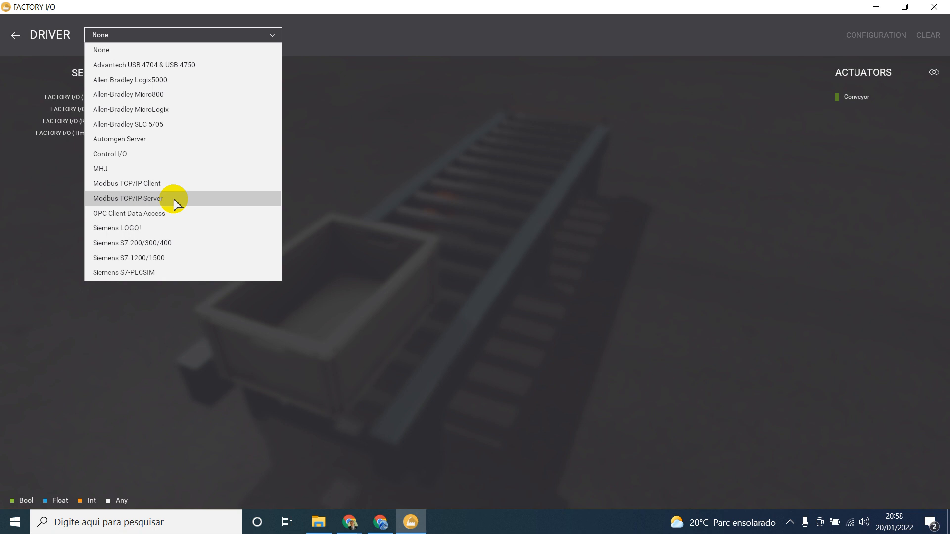
pyautogui.click(175, 198)
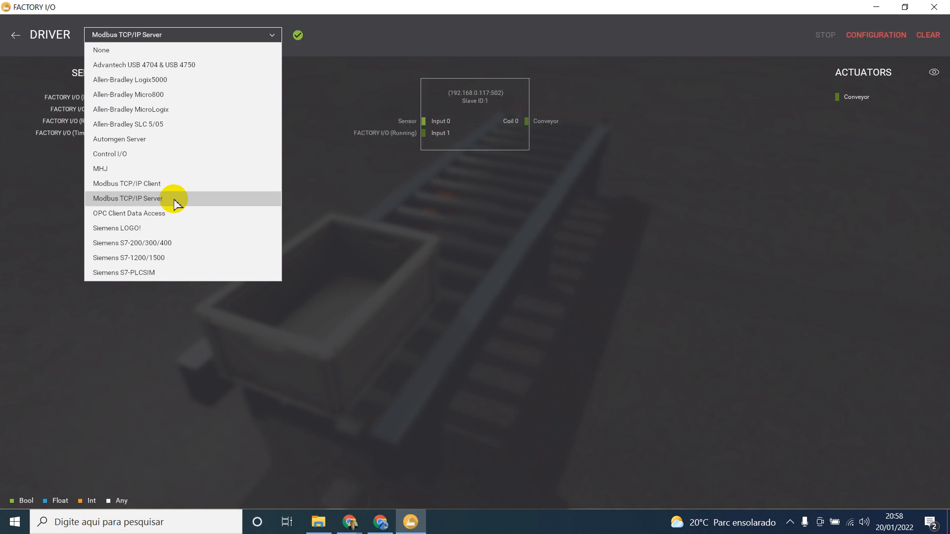
# Step: Switch the driver to Modbus TCP/IP Client and back to Modbus TCP/IP Server, closing the driver list
pyautogui.click(486, 194)
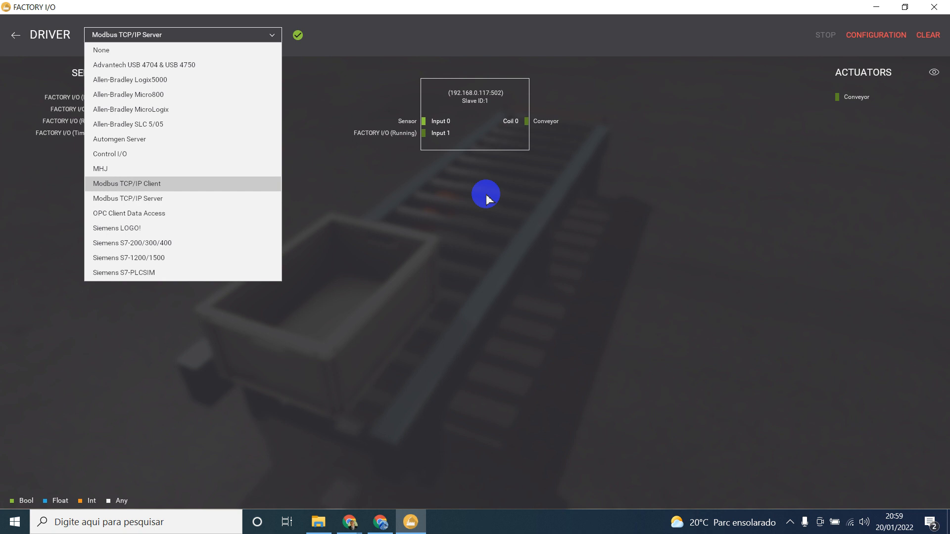
pyautogui.click(209, 184)
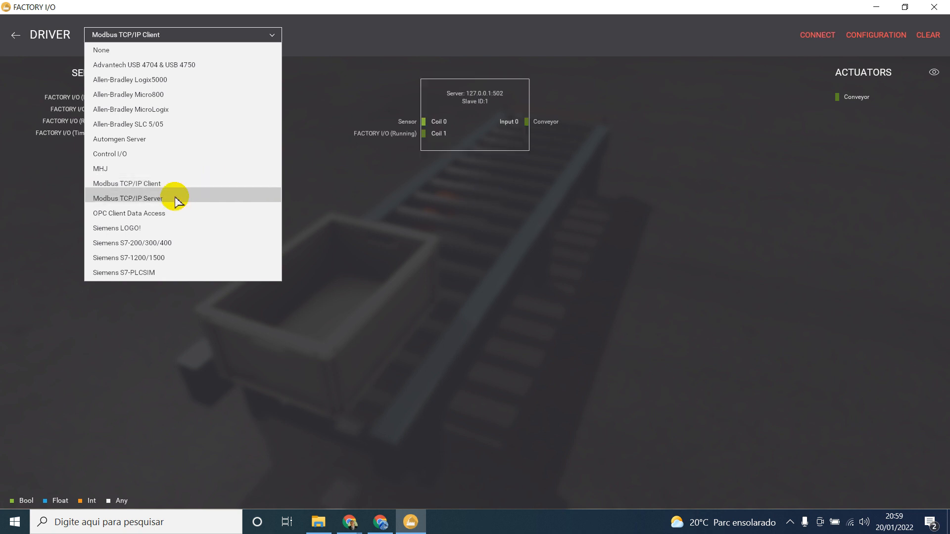
pyautogui.click(163, 199)
pyautogui.click(550, 211)
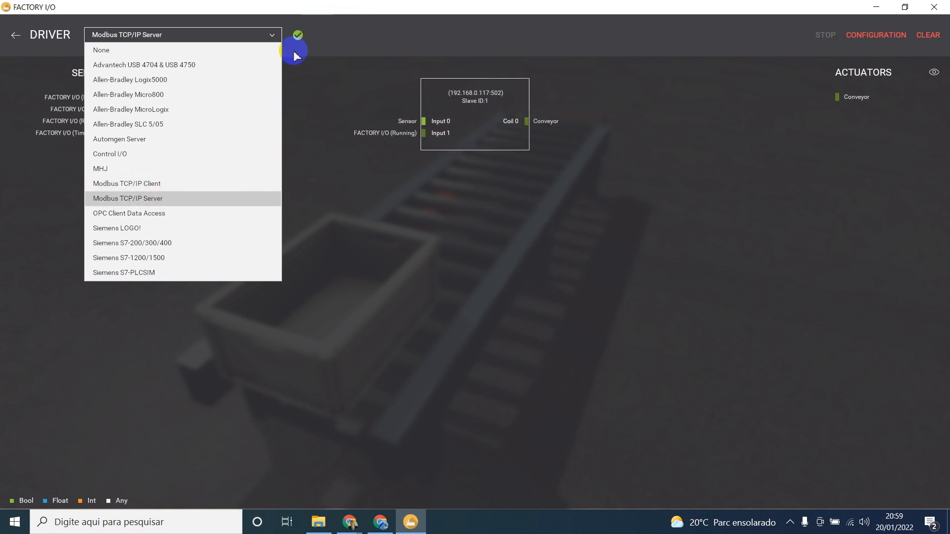
pyautogui.click(274, 39)
pyautogui.click(272, 35)
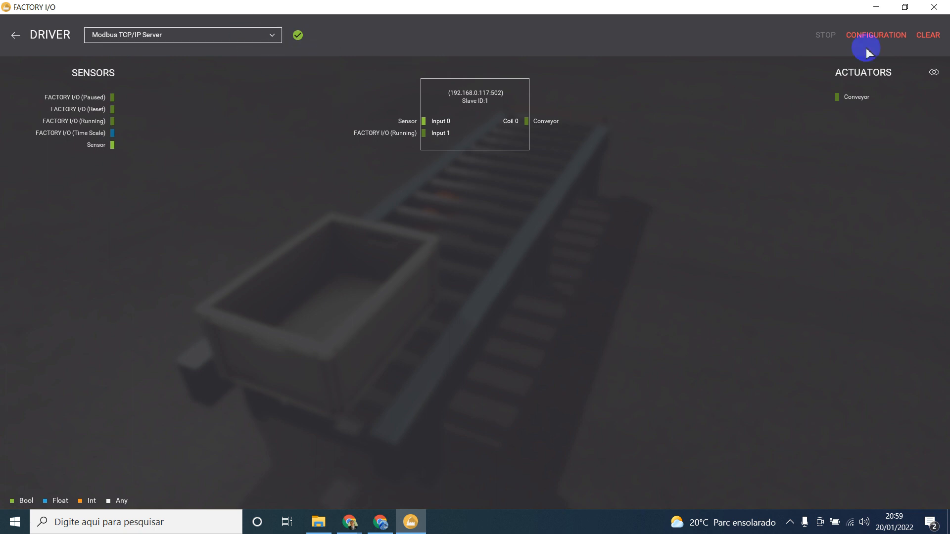
# Step: Select the Qualcomm QCA61x4A 802.11ac Wireless Adapter as the Modbus server's network adapter and leave the driver configuration
pyautogui.click(886, 39)
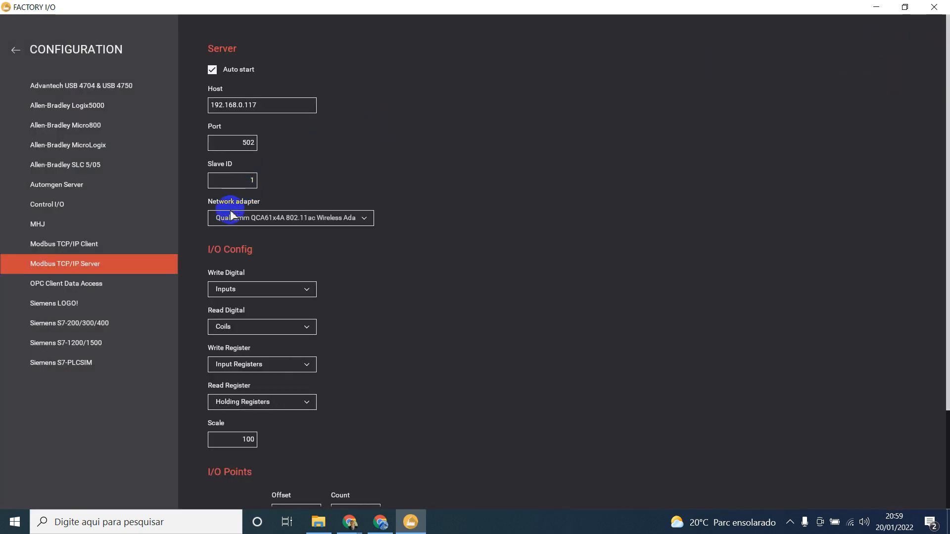
pyautogui.click(276, 220)
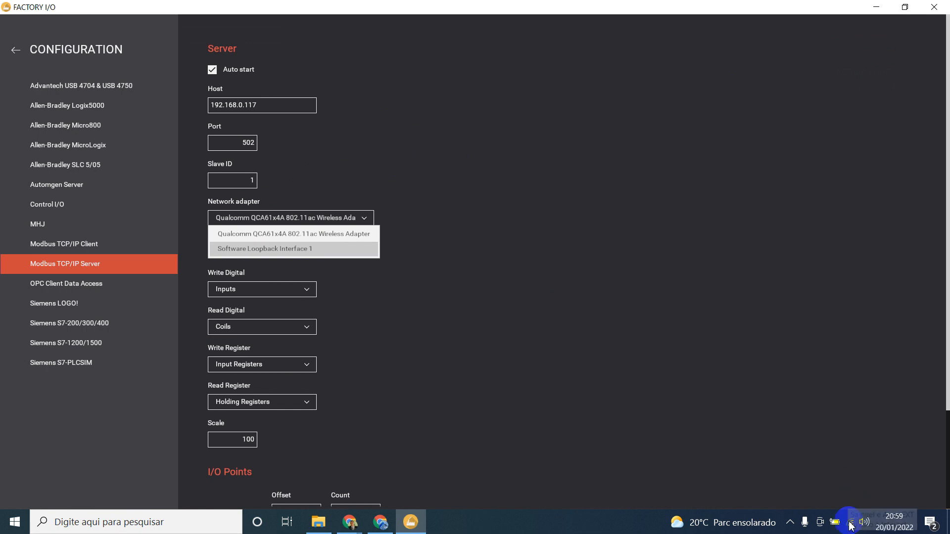
pyautogui.click(291, 236)
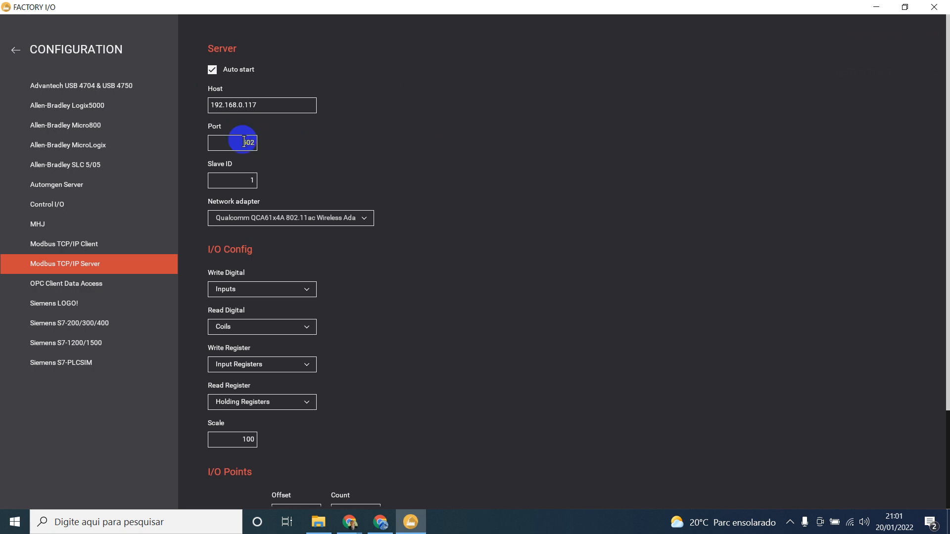
pyautogui.moveTo(242, 141); pyautogui.dragTo(267, 141)
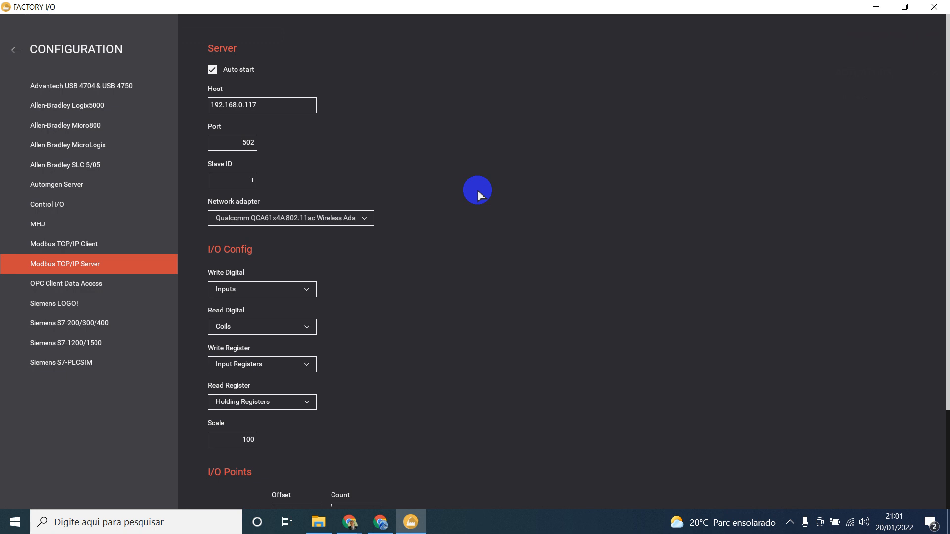
pyautogui.click(15, 52)
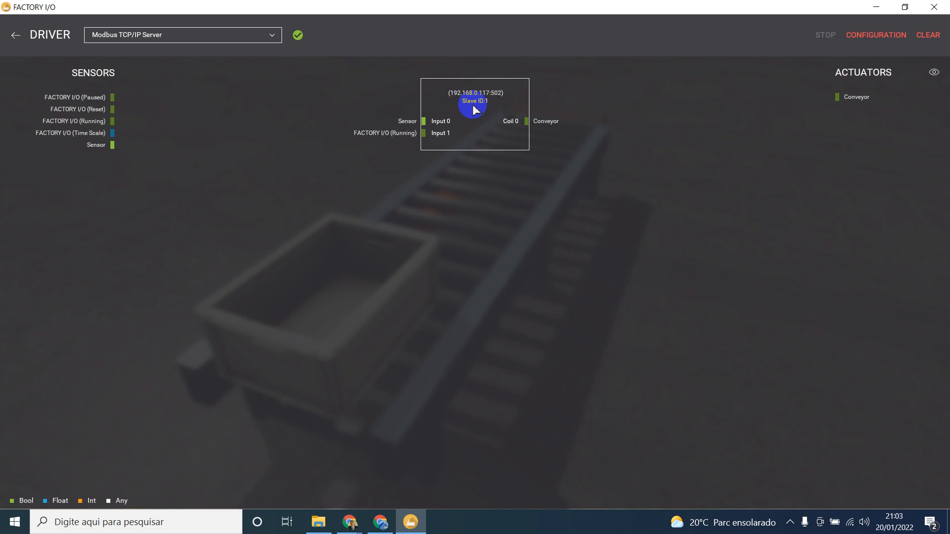
# Step: Return to the conveyor scene and start the simulation
pyautogui.click(19, 34)
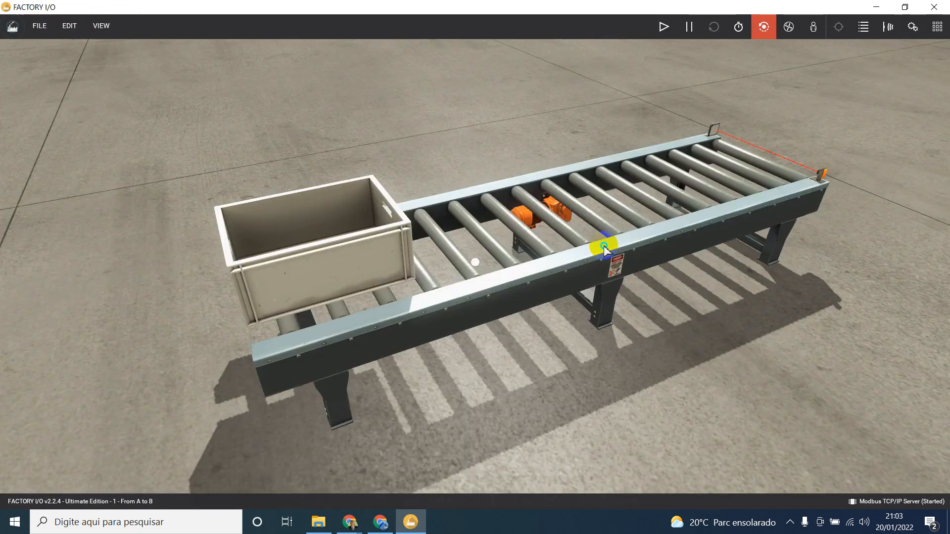
pyautogui.moveTo(604, 246); pyautogui.dragTo(728, 193)
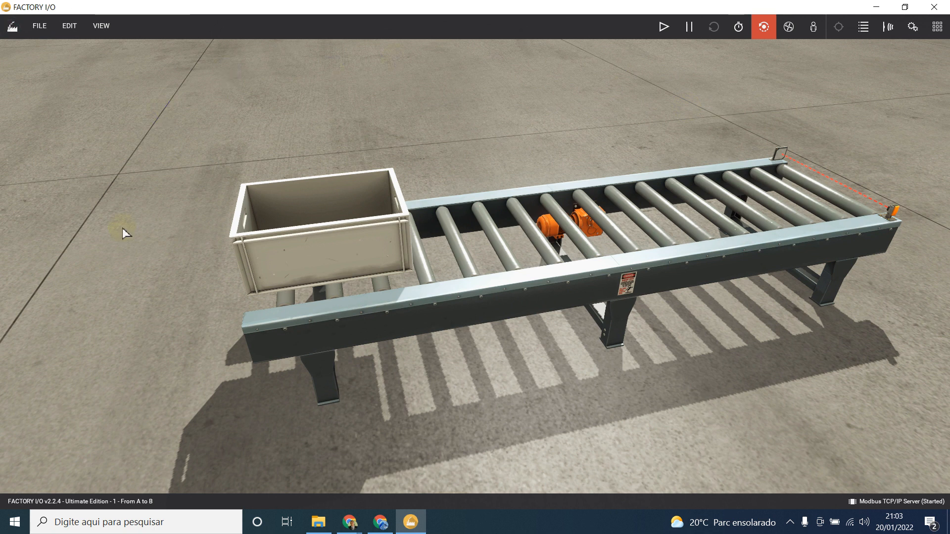
pyautogui.click(658, 30)
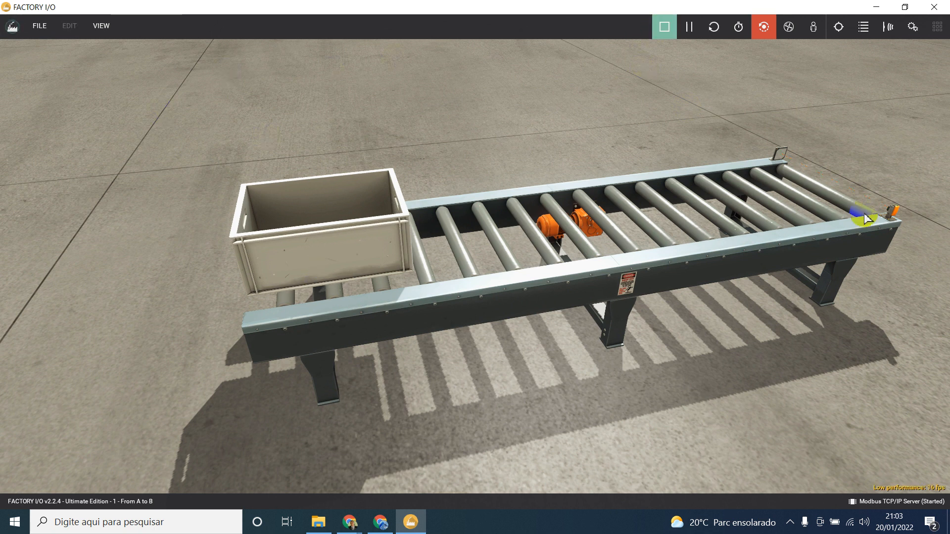
pyautogui.click(826, 287)
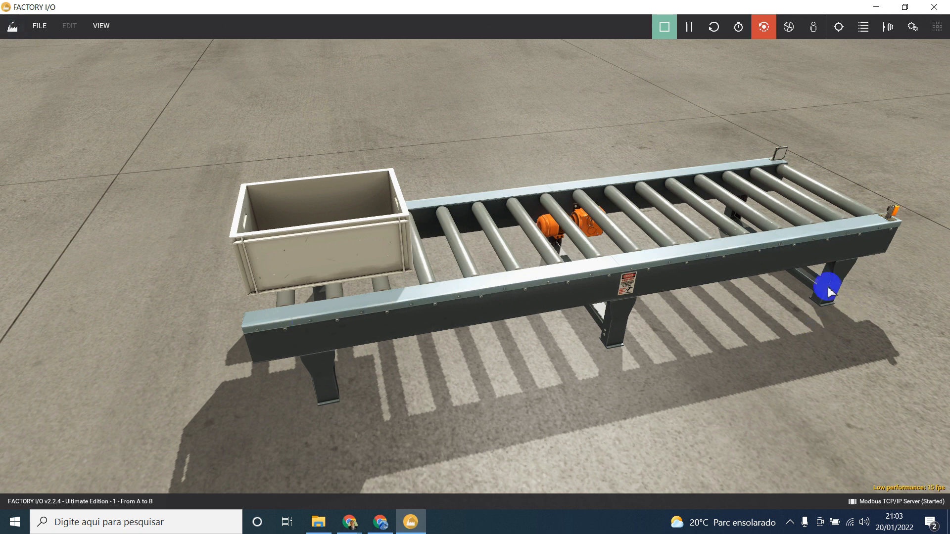
pyautogui.click(470, 290)
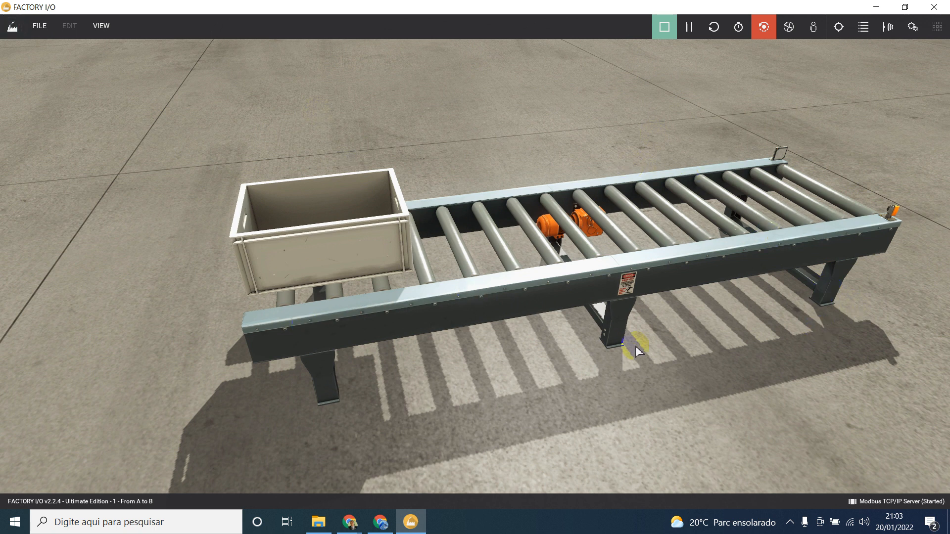
# Step: Minimize the conveyor scene and create a desktop folder named CodeSys_Factory_IO
pyautogui.click(642, 230)
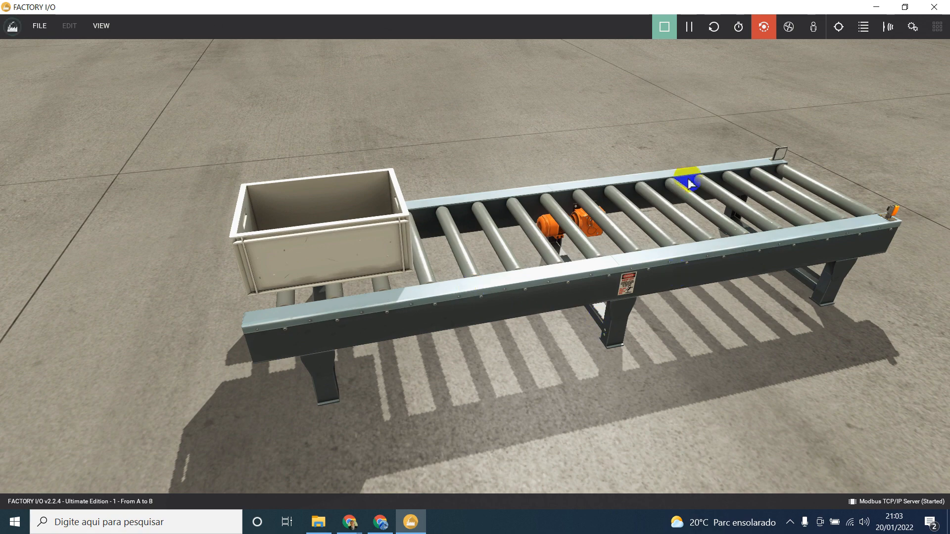
pyautogui.click(888, 25)
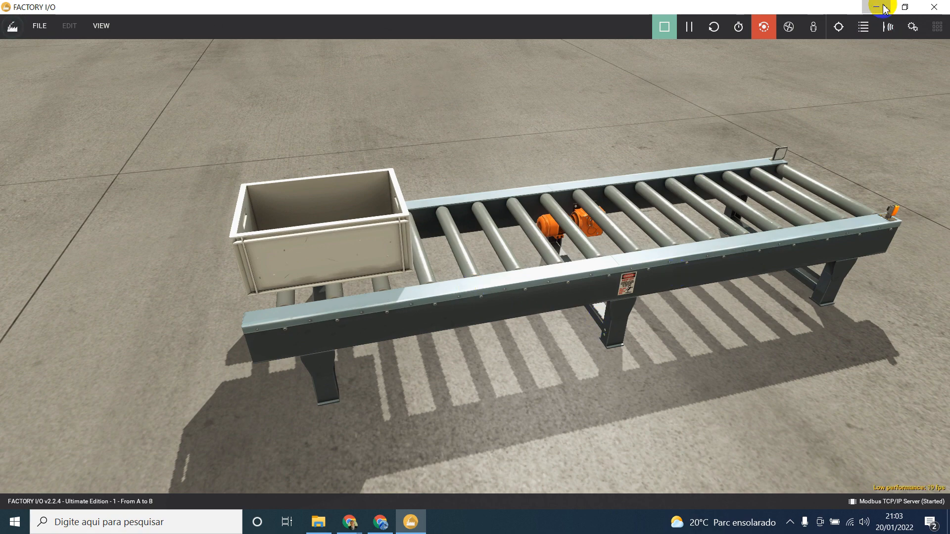
pyautogui.click(876, 7)
pyautogui.rightClick(464, 98)
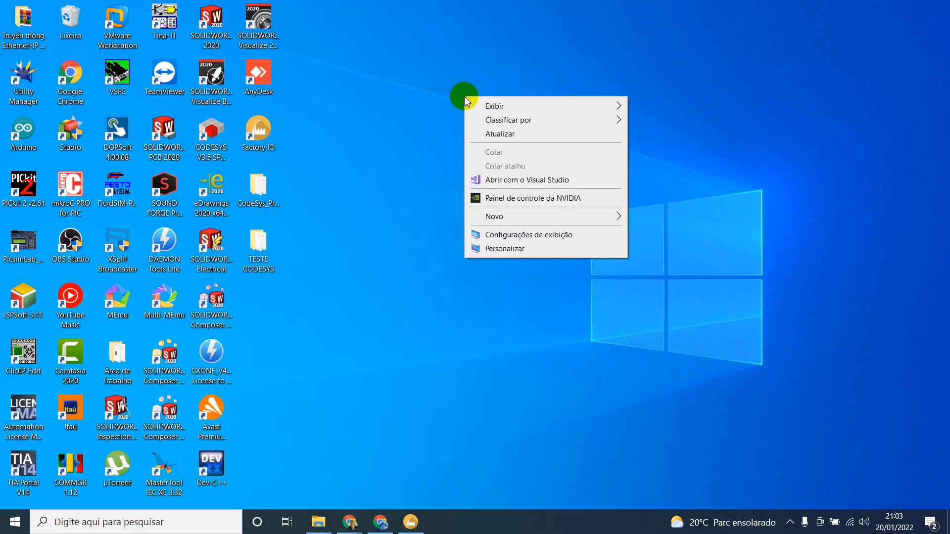
pyautogui.moveTo(557, 219)
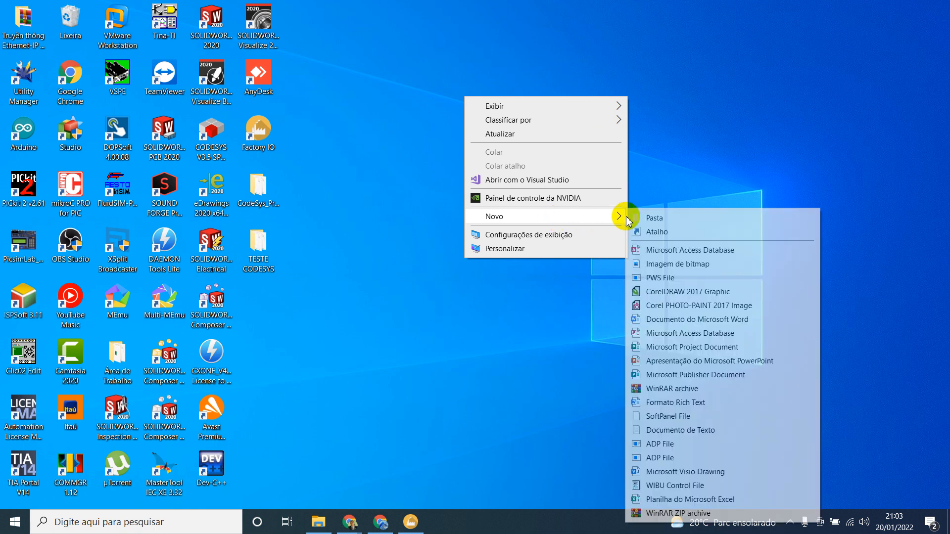
pyautogui.click(665, 223)
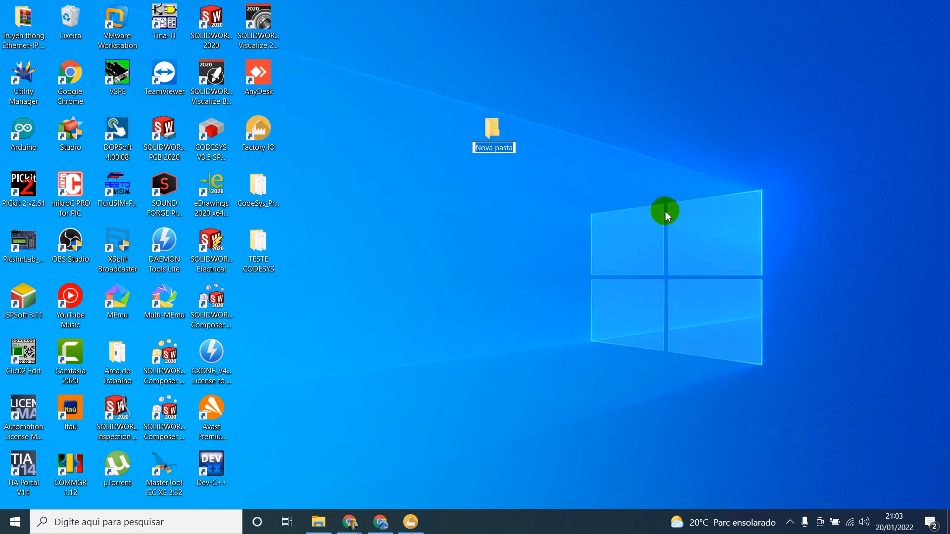
pyautogui.write('CodeSys_Factory_IO')
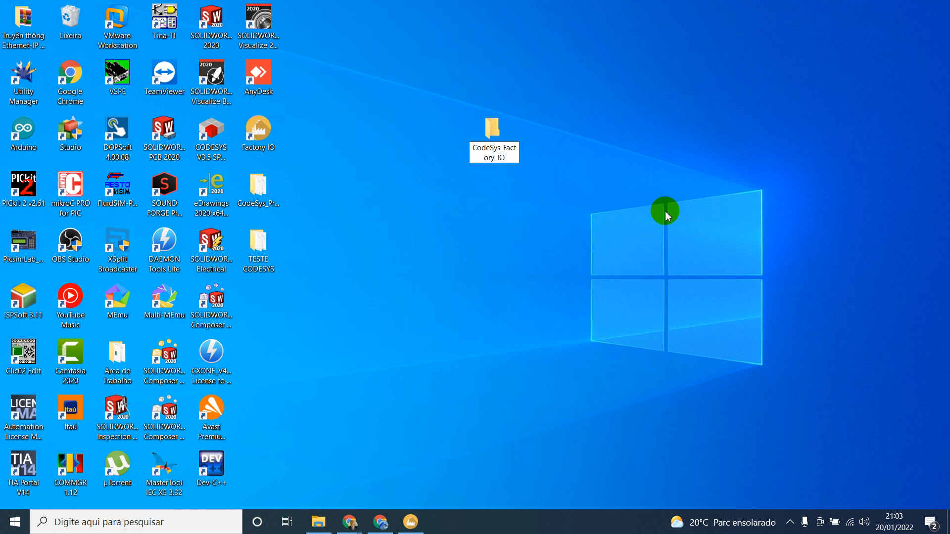
pyautogui.press('Return')
# Step: Open the CodeSys_Factory_IO folder to view its contents, enlarge its window and minimize it
pyautogui.press('Return')
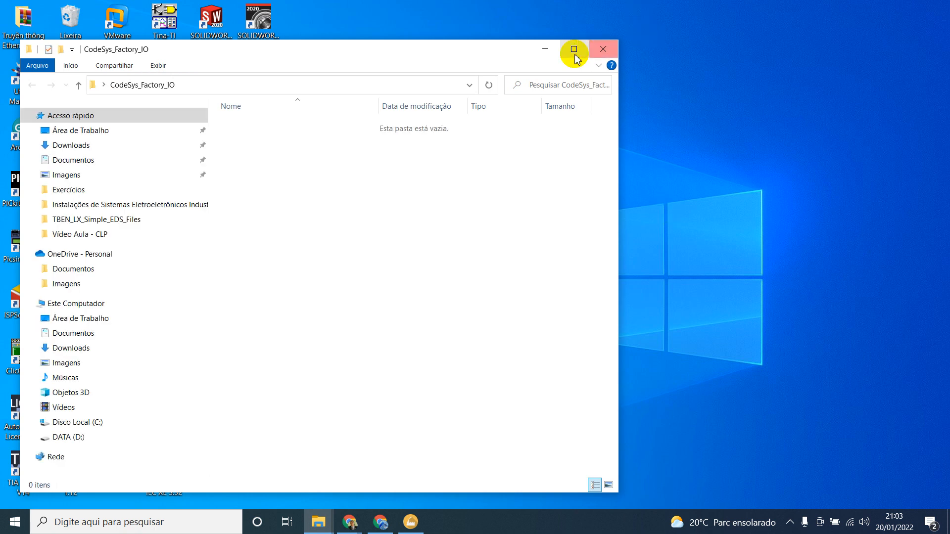
pyautogui.click(574, 49)
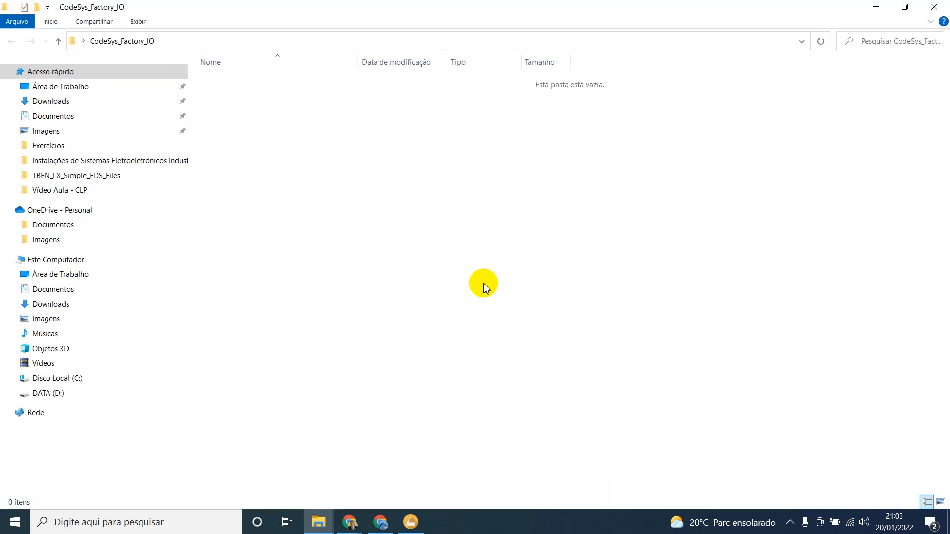
pyautogui.click(876, 7)
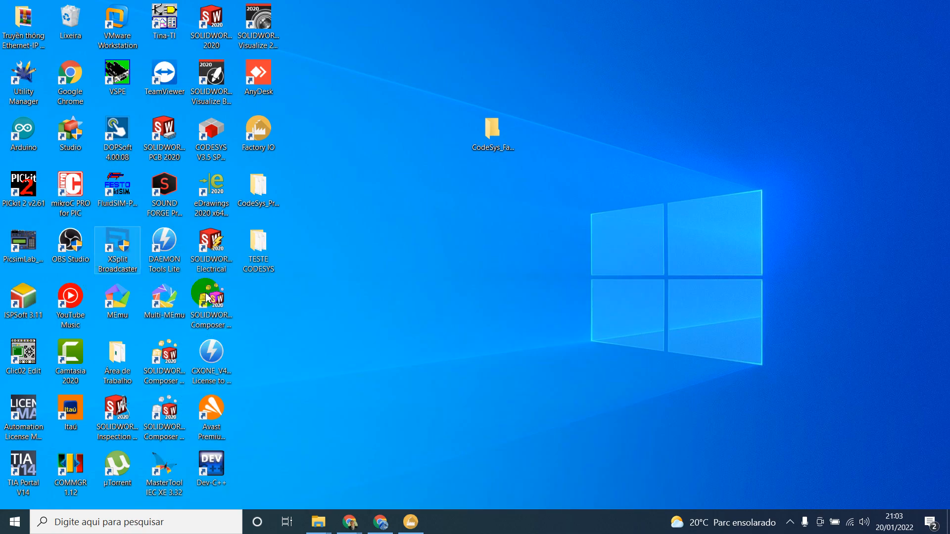
# Step: Launch CODESYS V3.5 from the desktop and start the PLC of CODESYS Control Win SysTray - x64
pyautogui.click(205, 134)
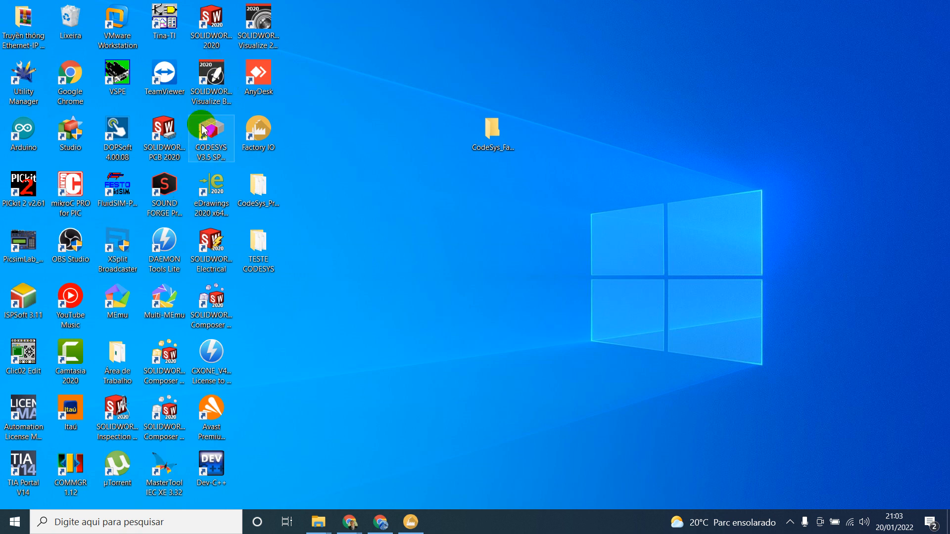
pyautogui.click(791, 521)
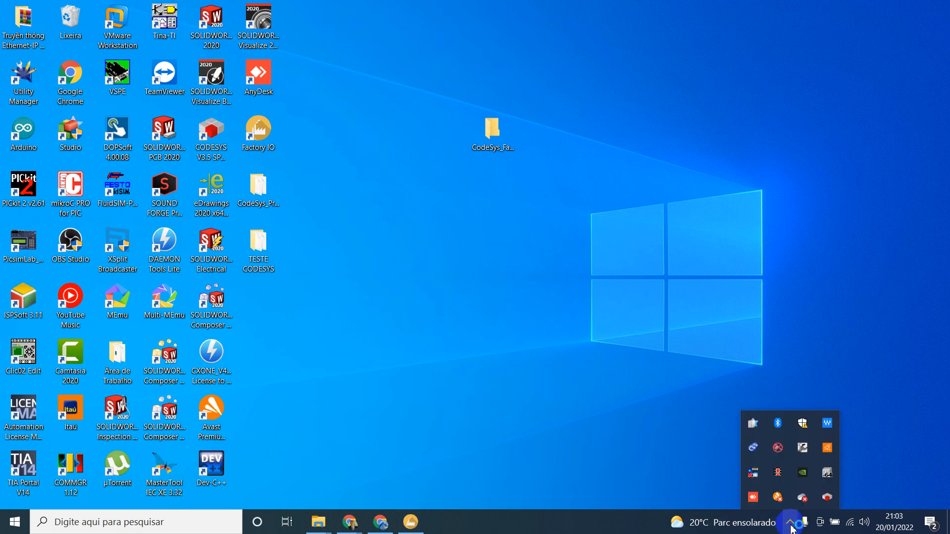
pyautogui.rightClick(829, 475)
pyautogui.click(860, 418)
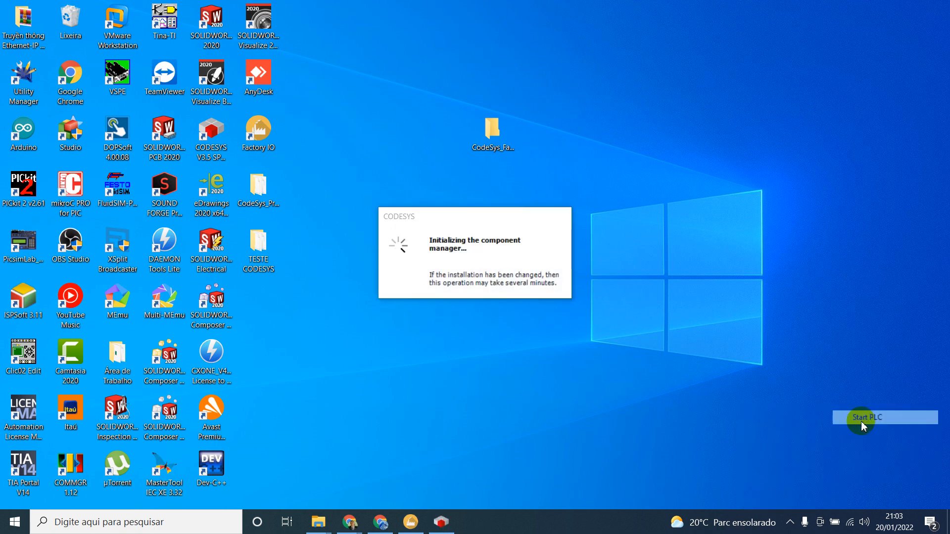
pyautogui.click(790, 522)
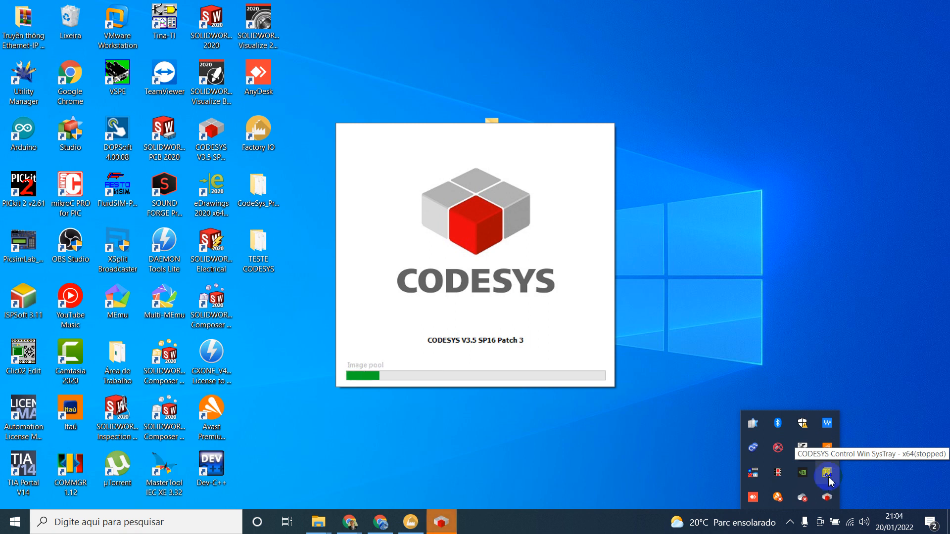
pyautogui.rightClick(828, 474)
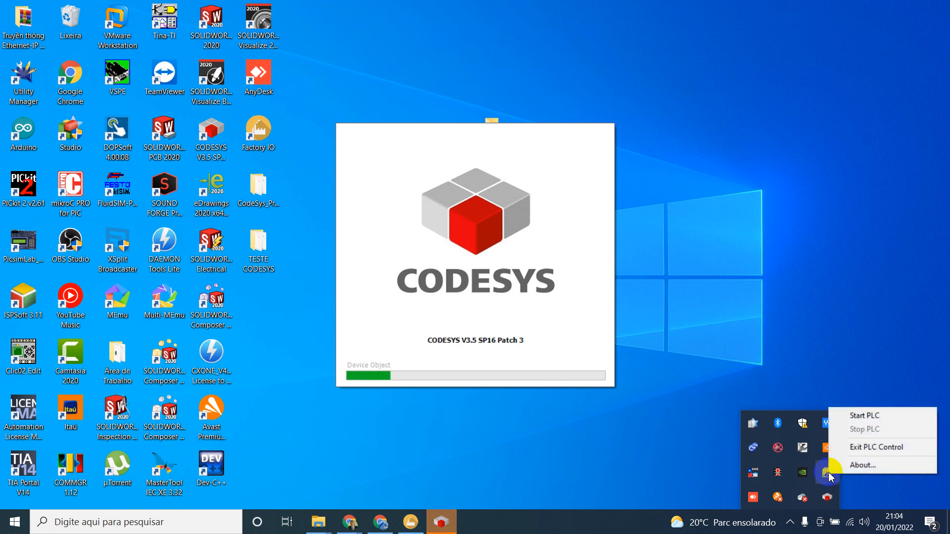
pyautogui.click(872, 418)
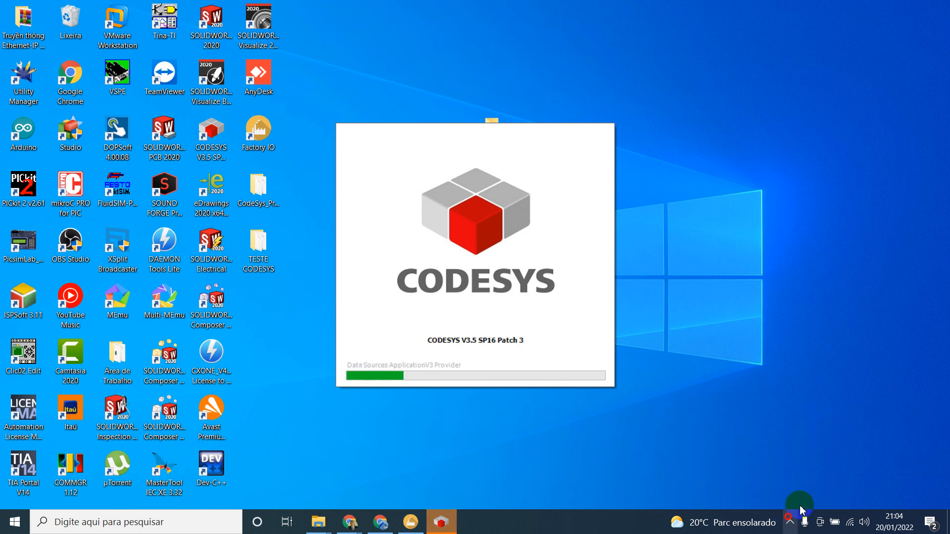
# Step: Check the run status of the CODESYS Control Win x64 PLC among the hidden notification icons
pyautogui.click(790, 521)
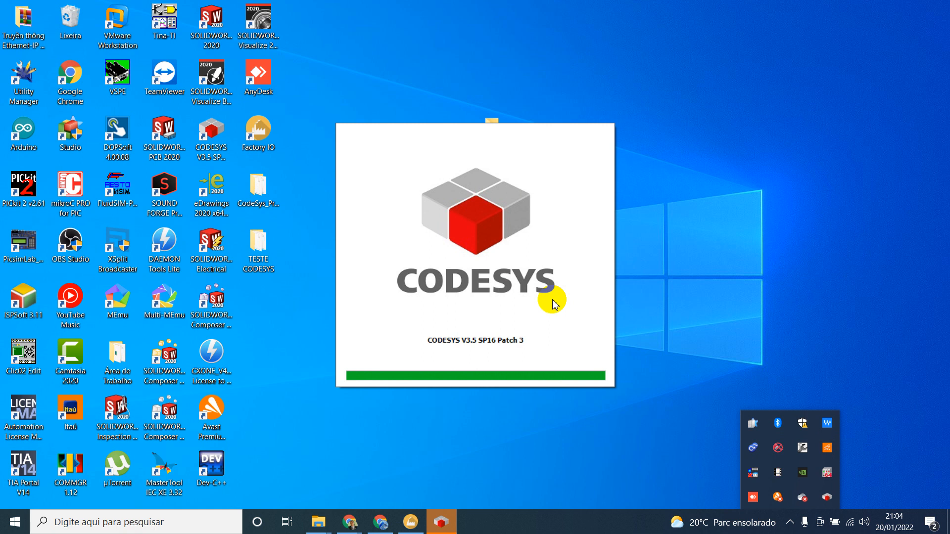
pyautogui.click(819, 476)
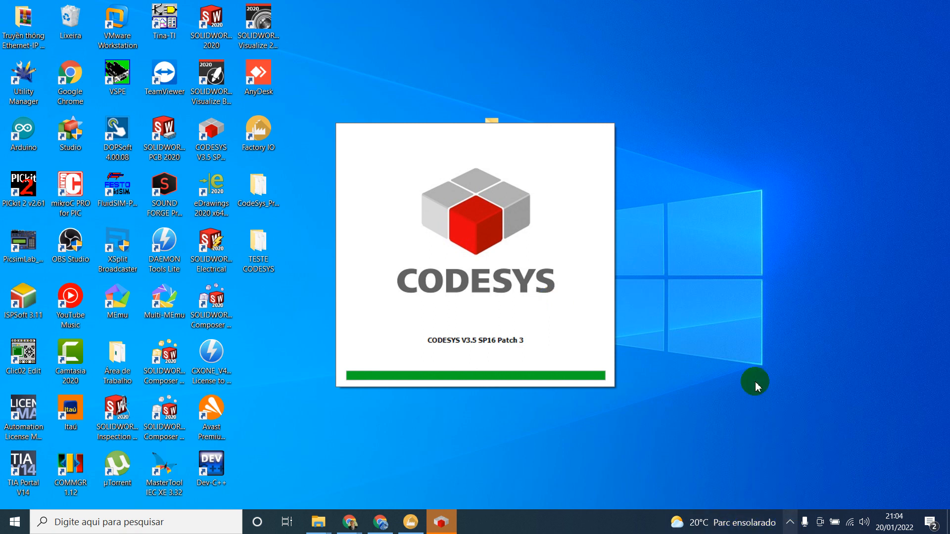
pyautogui.click(790, 522)
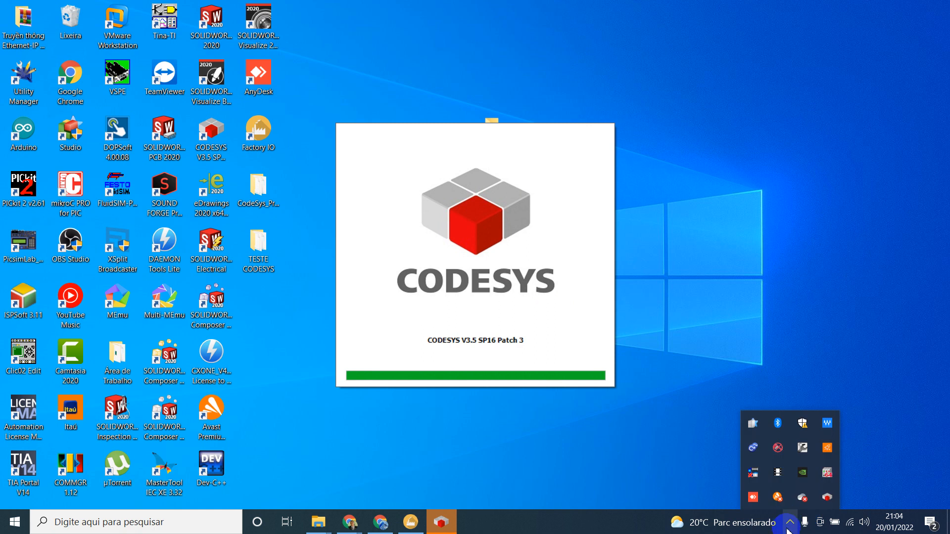
pyautogui.click(733, 300)
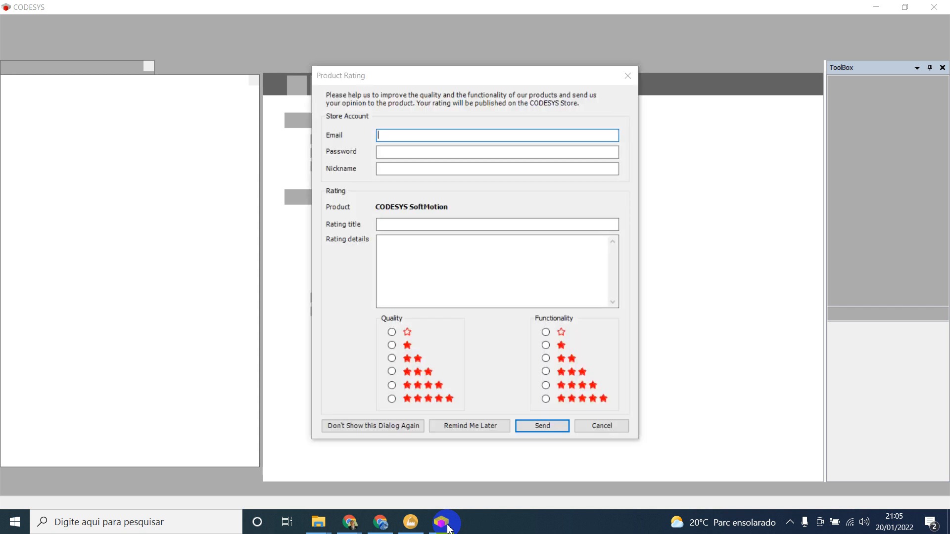
# Step: Dismiss the CODESYS product rating request and begin a new Standard project named Factory_IO_exemplo
pyautogui.click(634, 82)
pyautogui.click(349, 141)
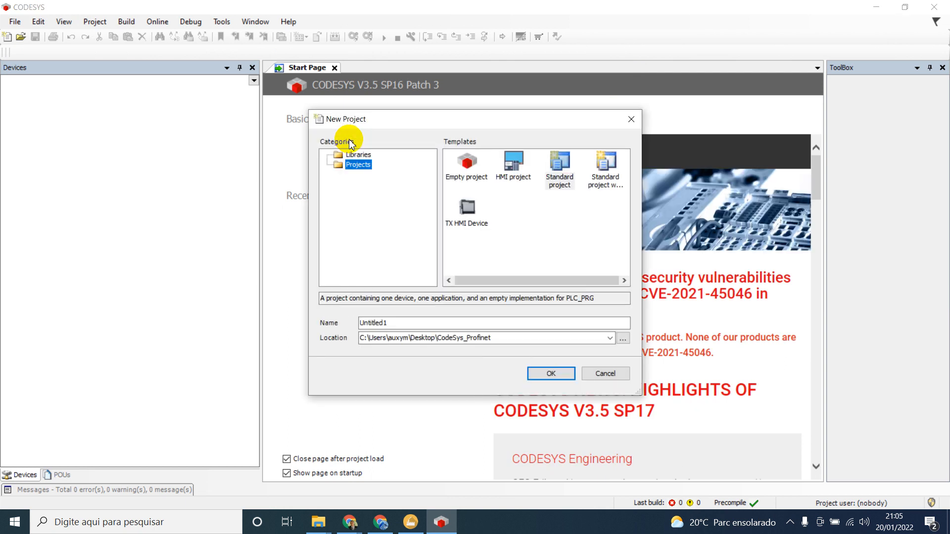
pyautogui.click(559, 173)
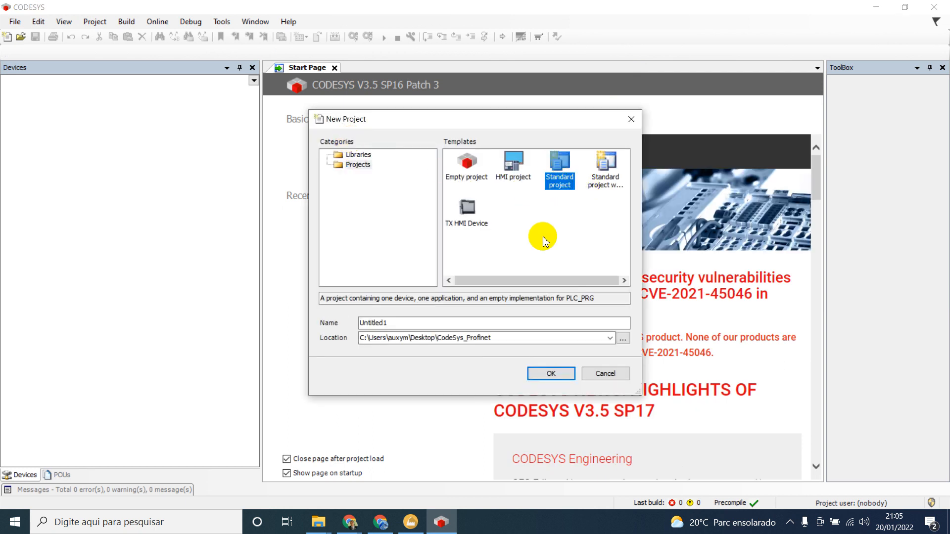
pyautogui.doubleClick(421, 327)
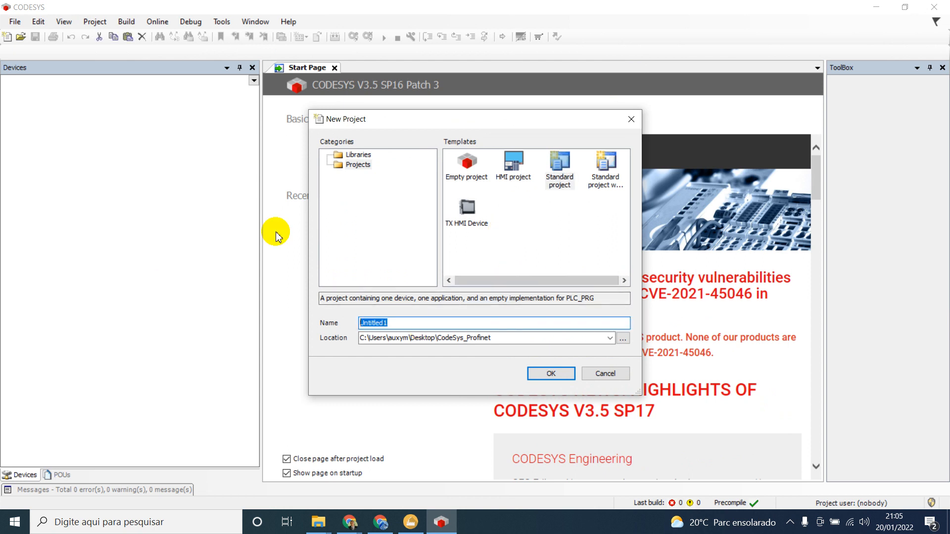
pyautogui.write('Fact')
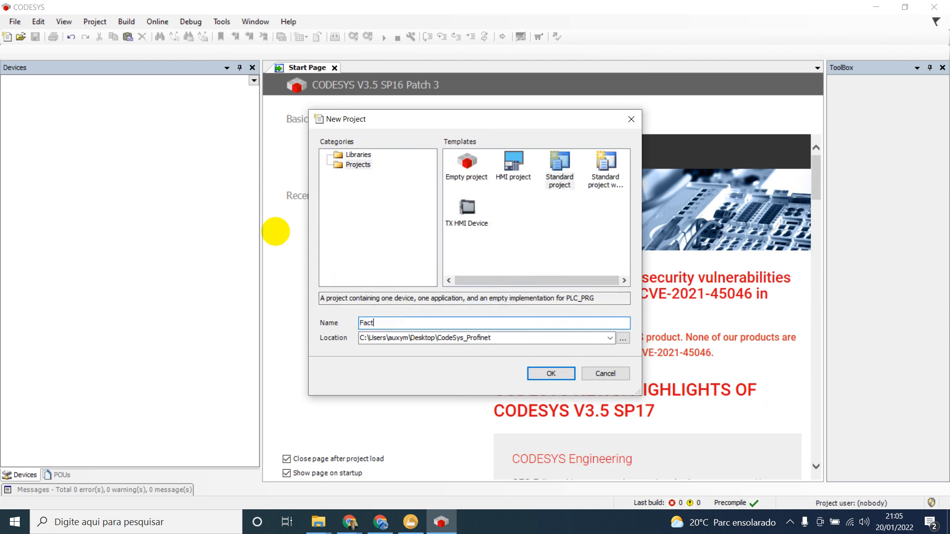
pyautogui.write('ory_IO_exemplo')
# Step: Set the new project's location to the desktop folder CodeSys_Factory_IO and confirm the project
pyautogui.click(622, 338)
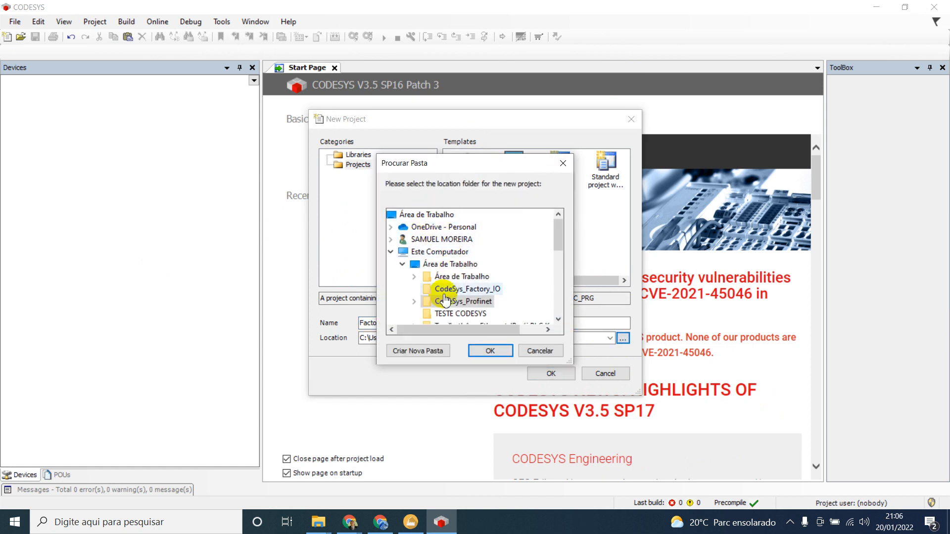
pyautogui.scroll(-1, 460, 287)
pyautogui.click(468, 252)
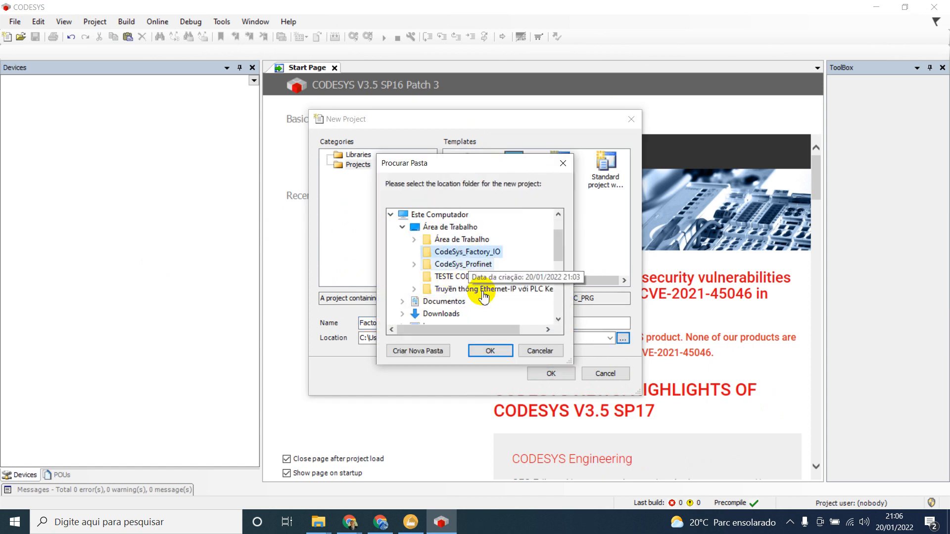
pyautogui.click(490, 351)
pyautogui.click(553, 374)
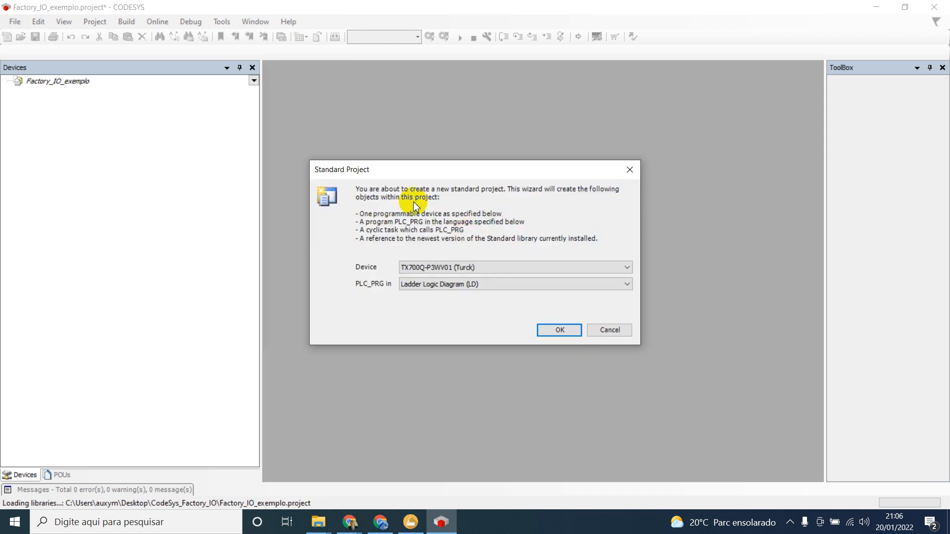
# Step: Choose CODESYS Control Win V3 x64 as the device, keep PLC_PRG in Ladder Logic Diagram (LD), and create the standard project
pyautogui.click(422, 267)
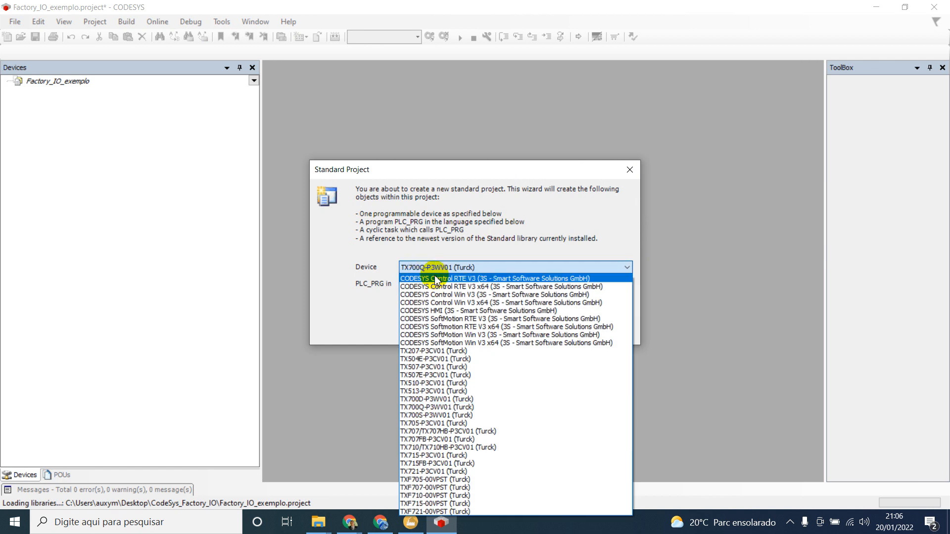
pyautogui.click(437, 267)
pyautogui.click(448, 267)
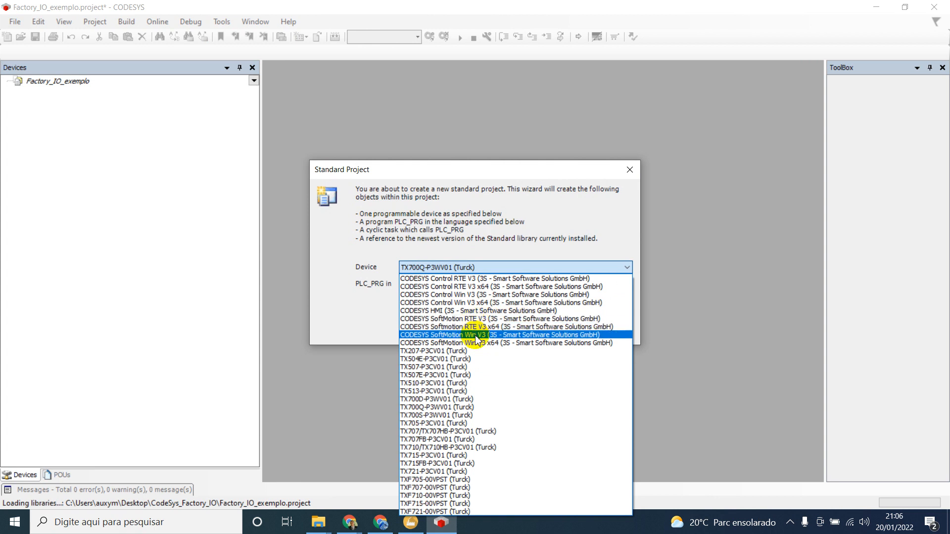
pyautogui.click(469, 302)
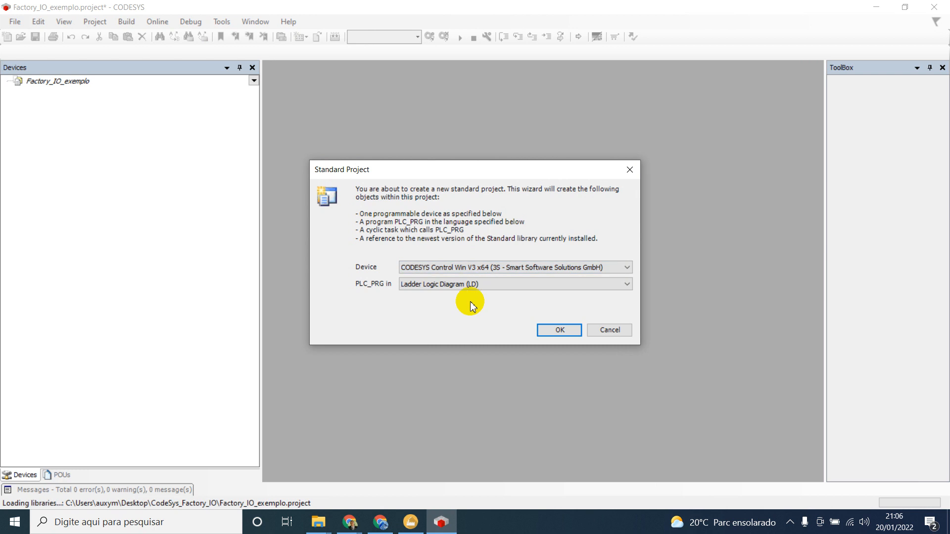
pyautogui.click(544, 334)
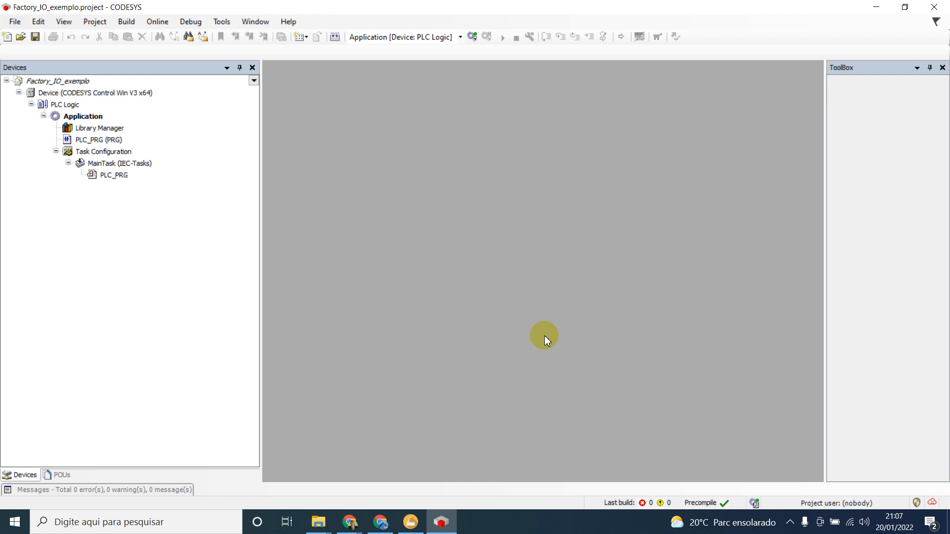
# Step: Scan the network from the device's communication settings and connect to the controller DESKTOP-VSS7CBT under Gateway-2
pyautogui.click(135, 94)
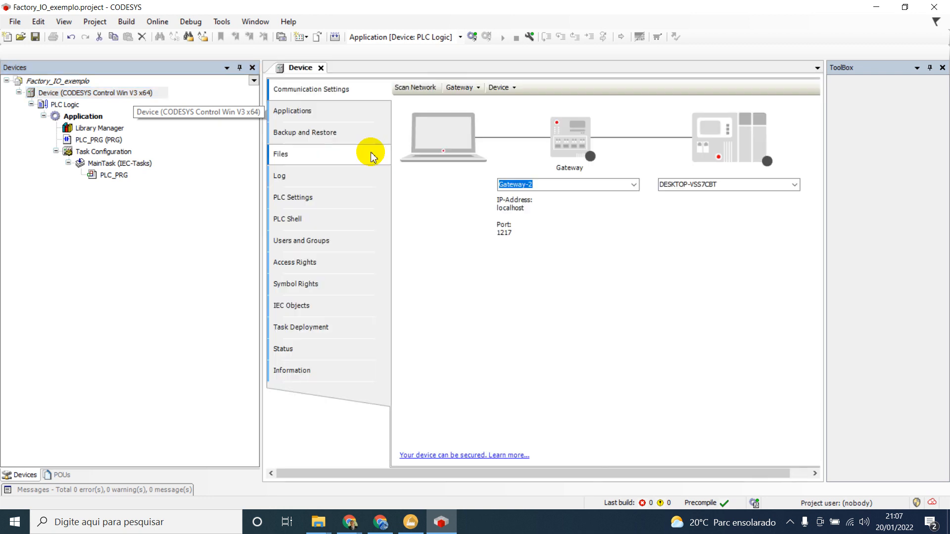
pyautogui.click(420, 90)
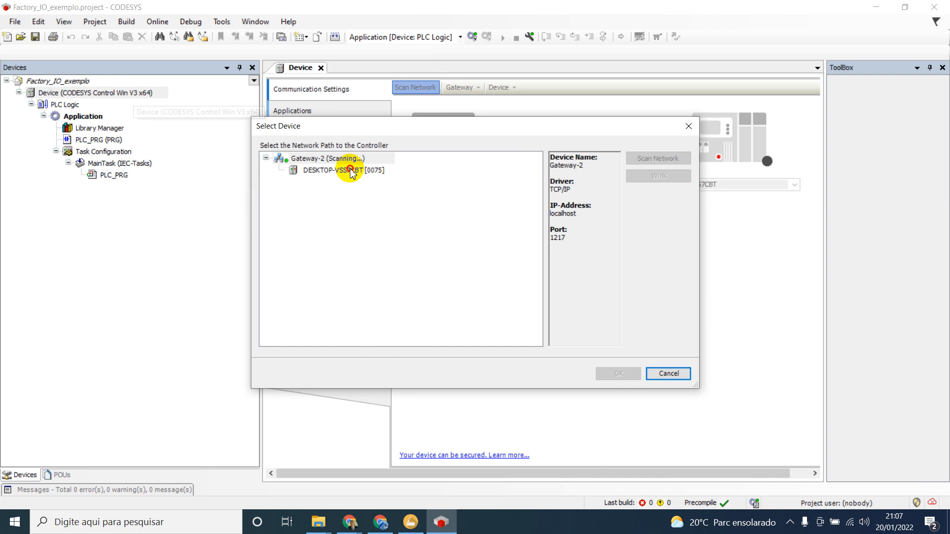
pyautogui.click(614, 373)
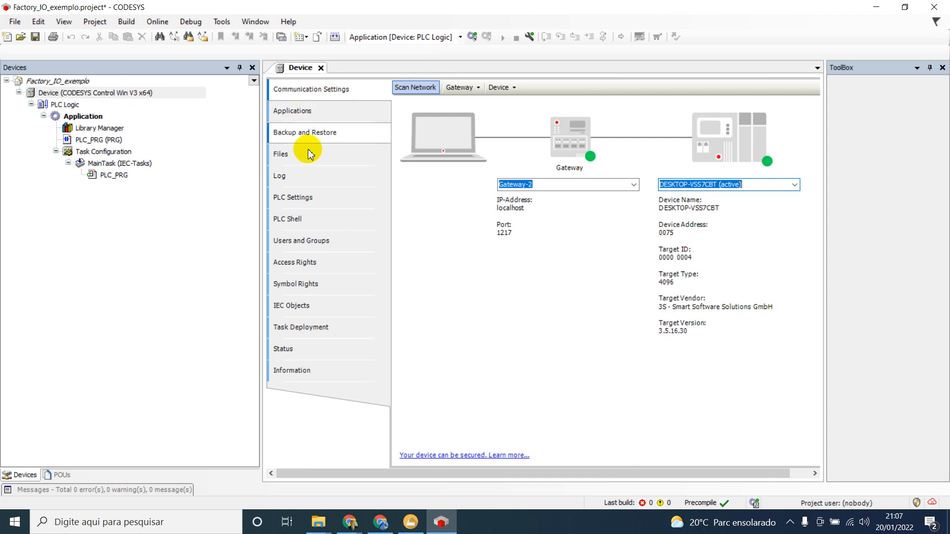
# Step: Set the device's Always update variables option to Enabled 2 (always in bus cycle task), accept the download warning, and close the device editor
pyautogui.click(329, 207)
pyautogui.click(569, 154)
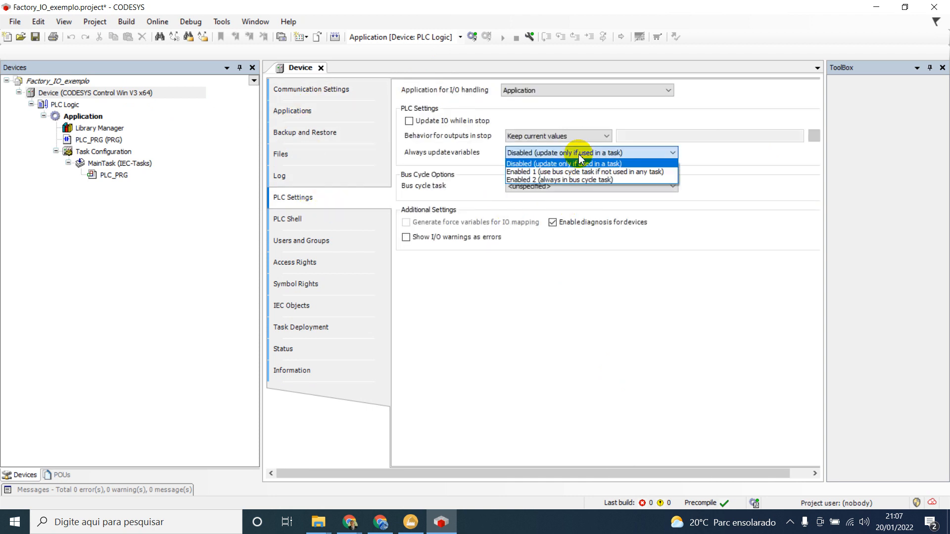
pyautogui.click(544, 178)
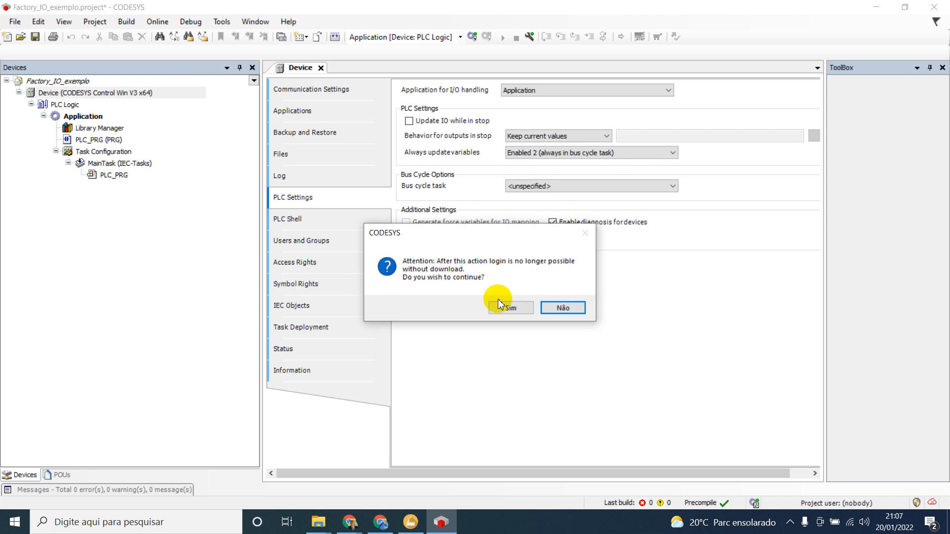
pyautogui.click(509, 307)
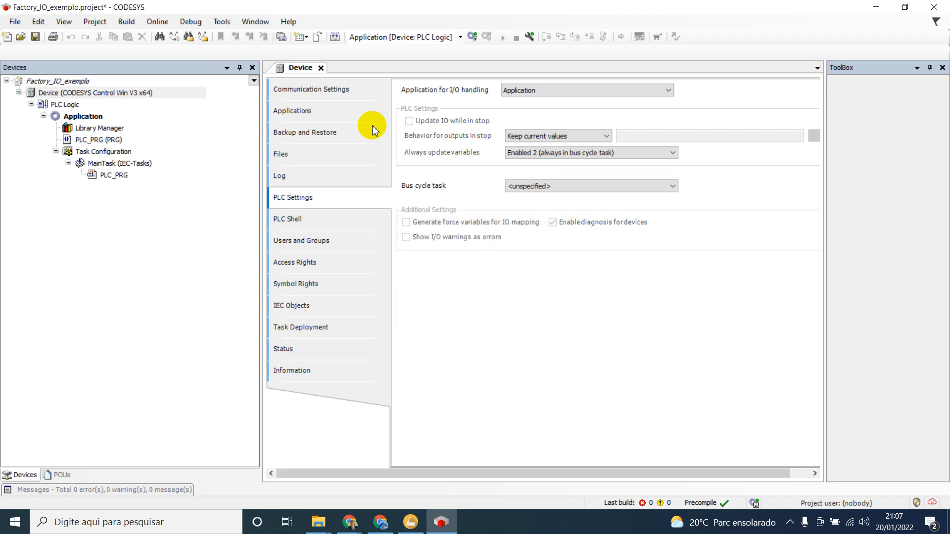
pyautogui.click(320, 68)
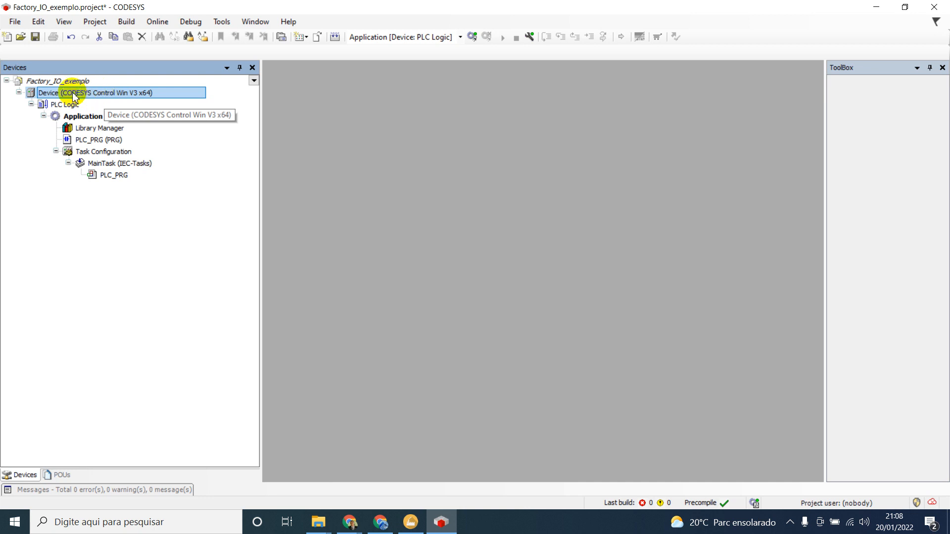
# Step: Append the Turck Ethernet adapter, version 3.5.16.0, to the CODESYS Control Win V3 x64 device and close the device dialog
pyautogui.click(97, 129)
pyautogui.click(111, 94)
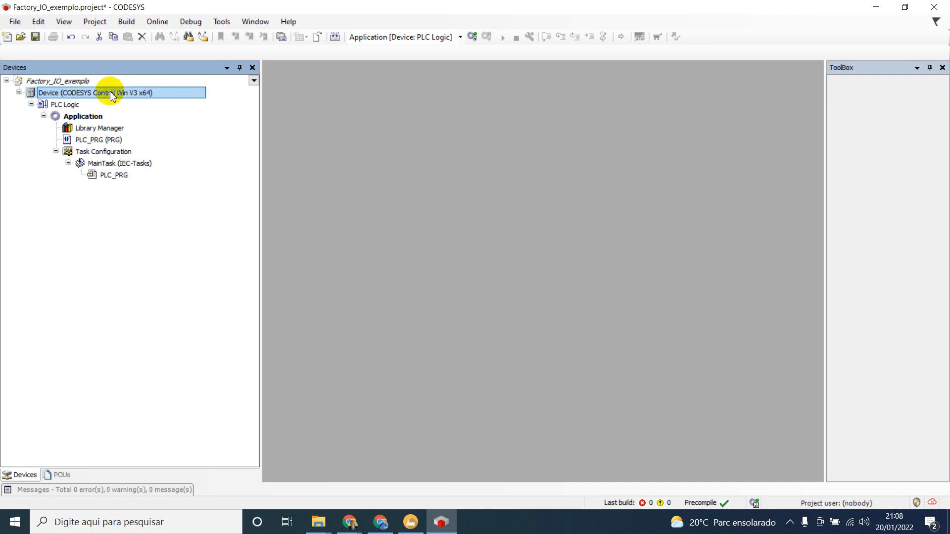
pyautogui.rightClick(111, 94)
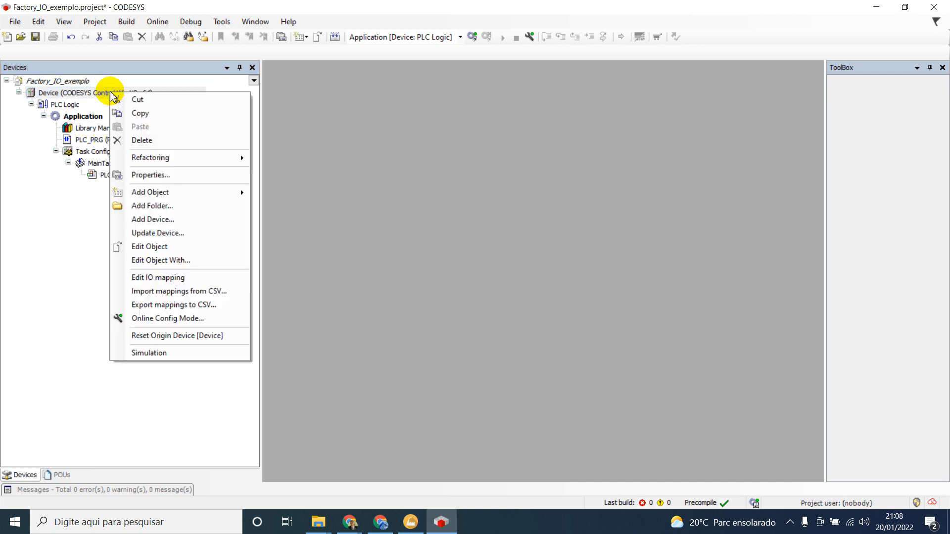
pyautogui.click(164, 223)
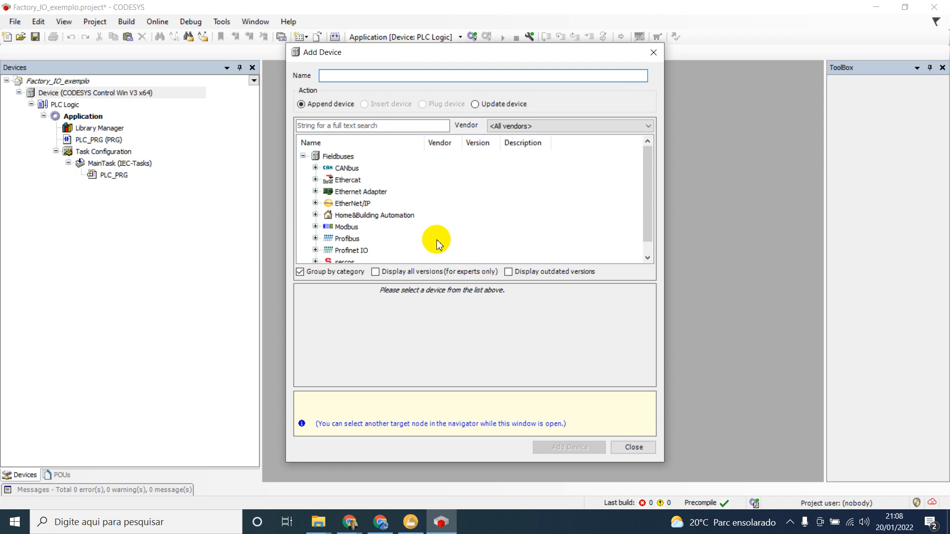
pyautogui.click(316, 192)
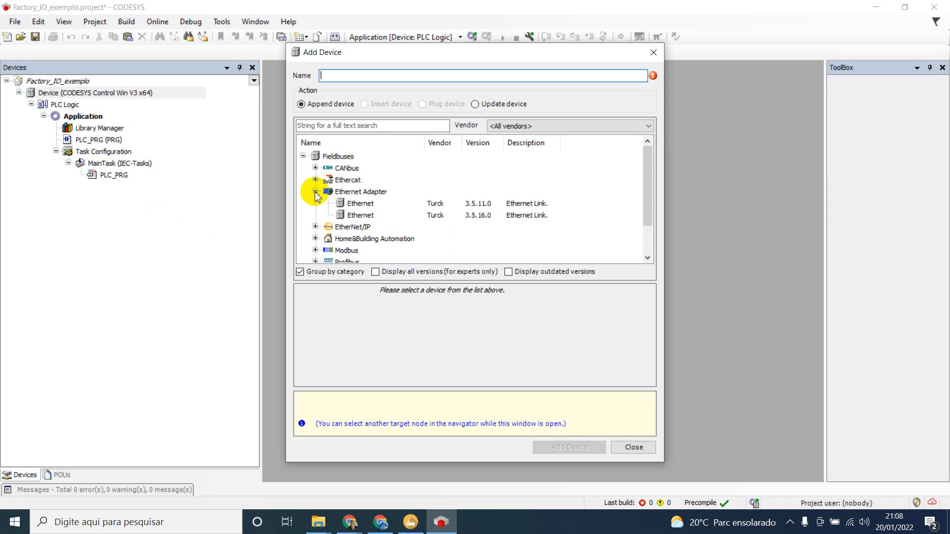
pyautogui.click(450, 215)
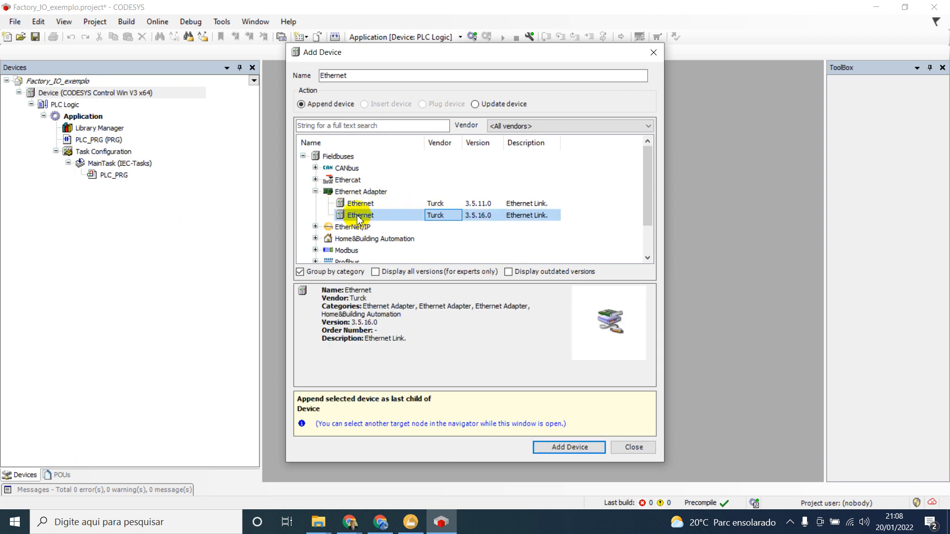
pyautogui.scroll(-1, 369, 210)
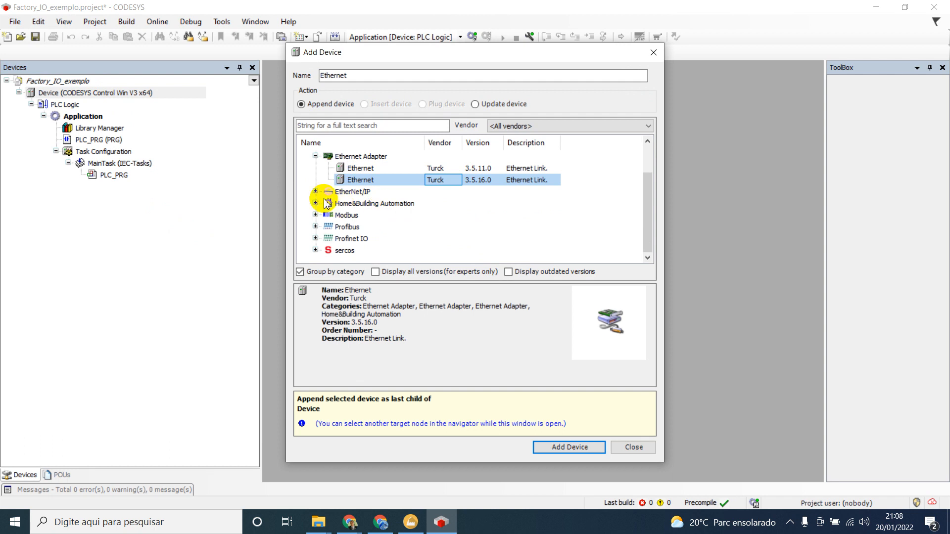
pyautogui.scroll(1, 380, 193)
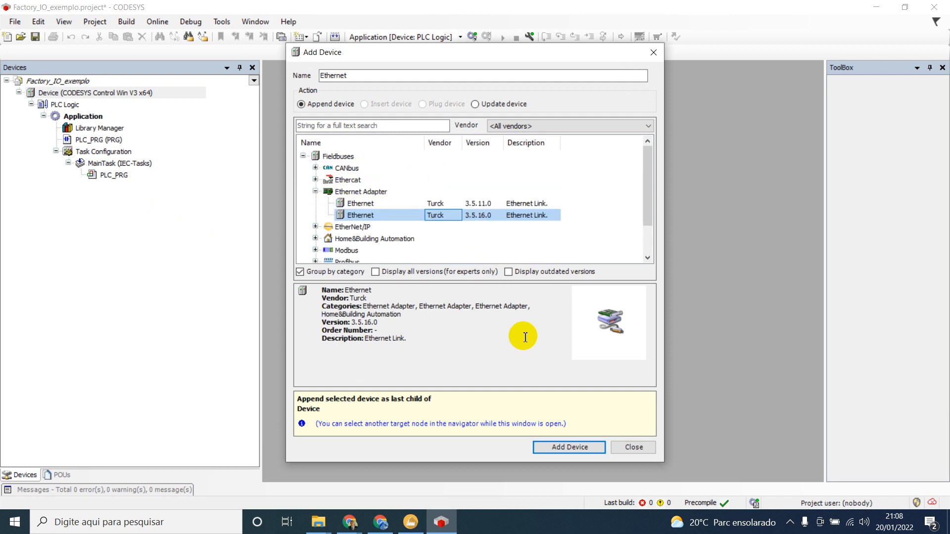
pyautogui.click(568, 450)
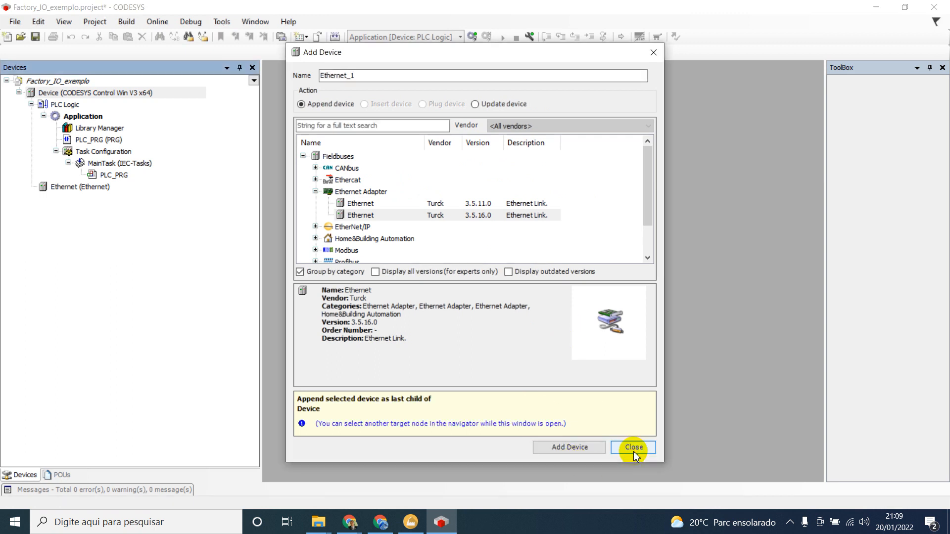
pyautogui.click(634, 448)
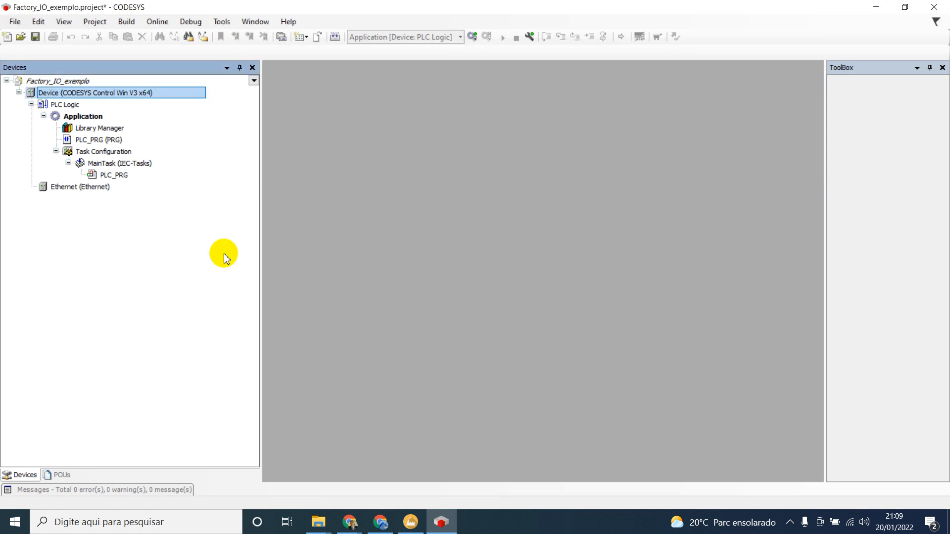
# Step: Append a Modbus TCP Master under the Ethernet adapter and close the device dialog
pyautogui.click(70, 188)
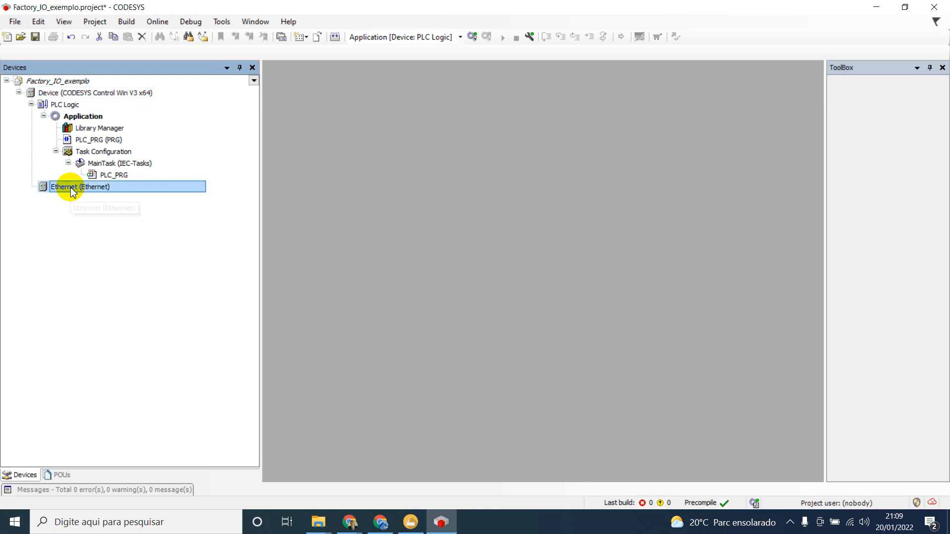
pyautogui.rightClick(71, 188)
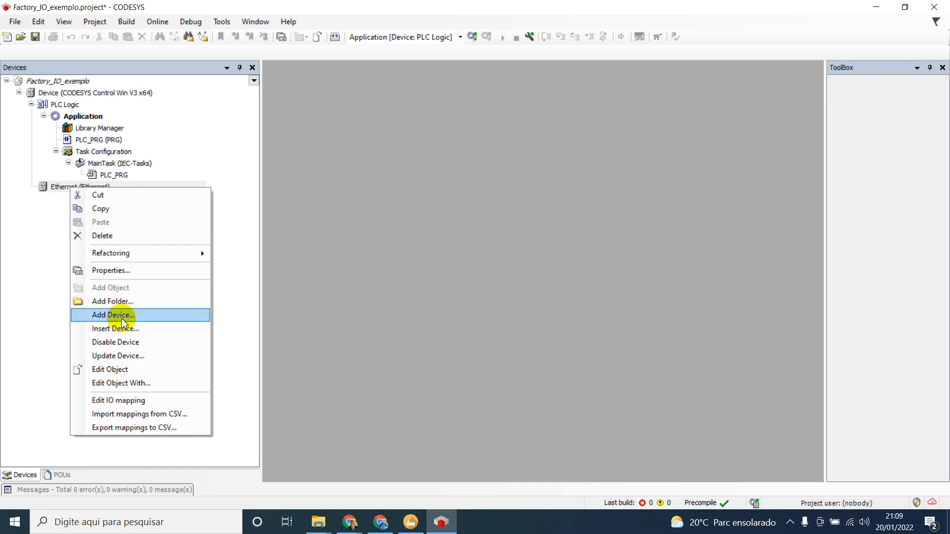
pyautogui.click(121, 317)
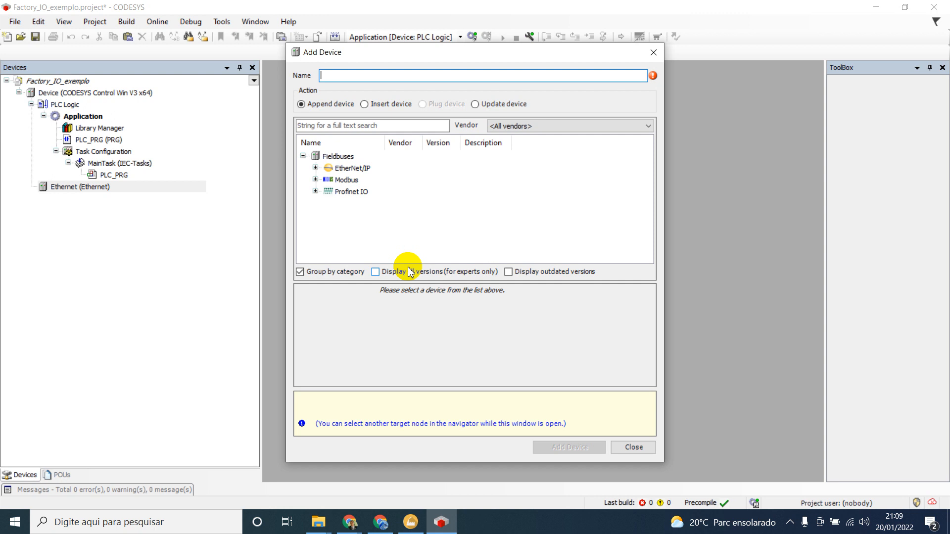
pyautogui.click(316, 180)
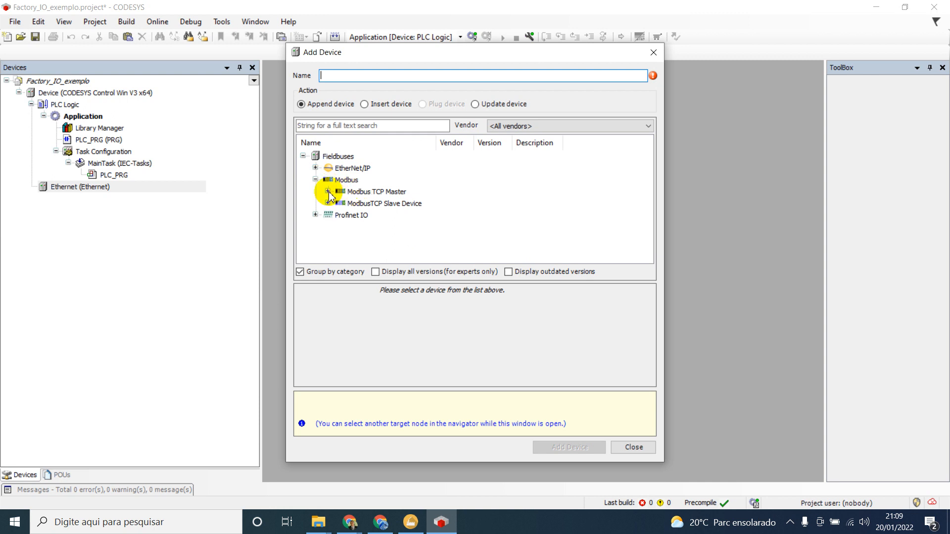
pyautogui.click(328, 192)
pyautogui.click(387, 206)
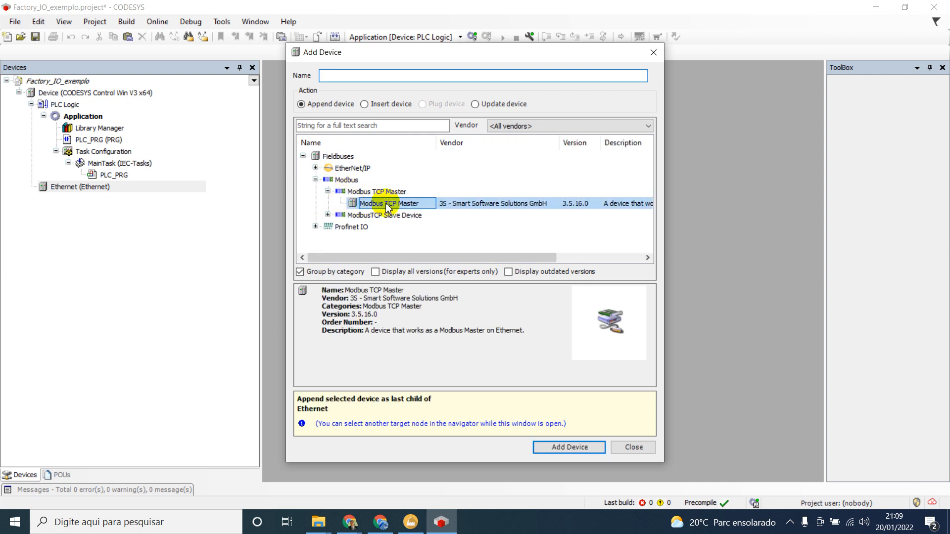
pyautogui.click(561, 445)
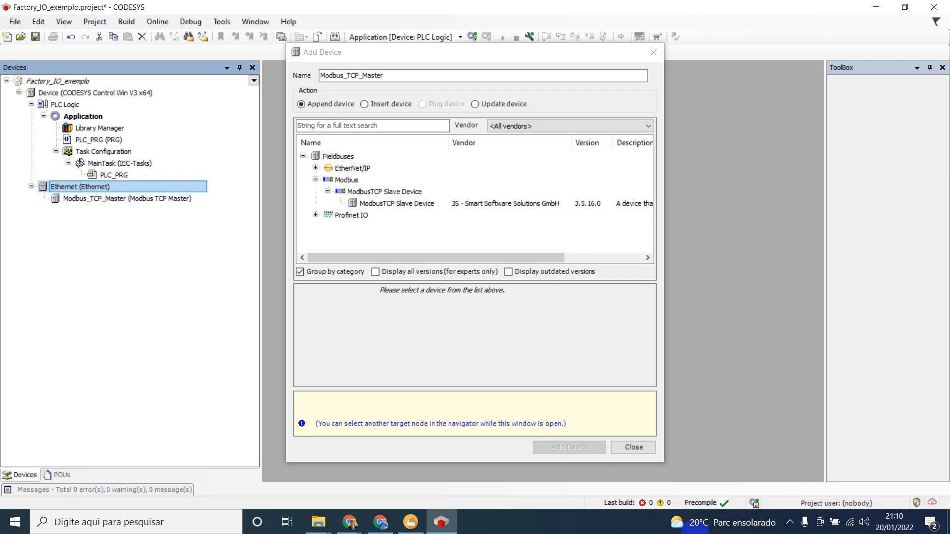
pyautogui.click(638, 448)
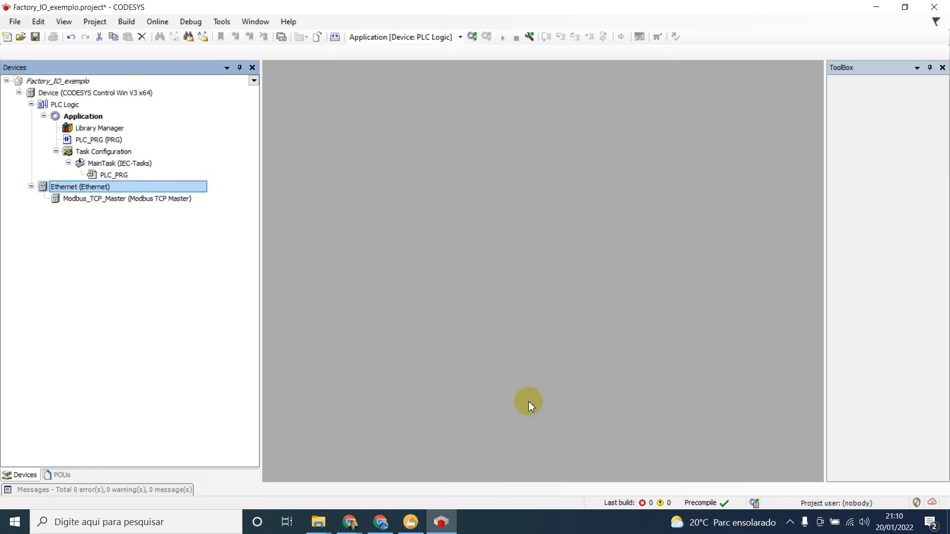
# Step: Open the general settings of Modbus_TCP_Master and enable Auto-reconnect
pyautogui.click(154, 204)
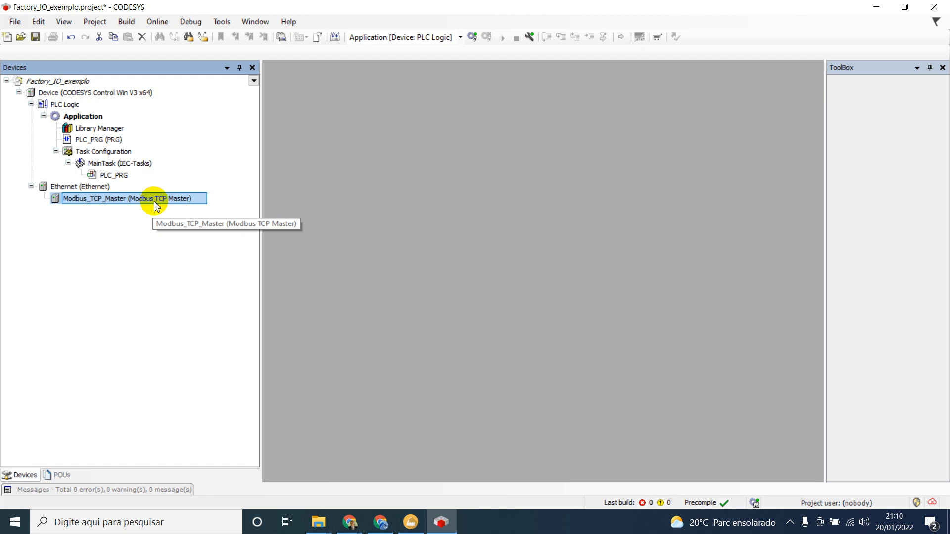
pyautogui.doubleClick(155, 204)
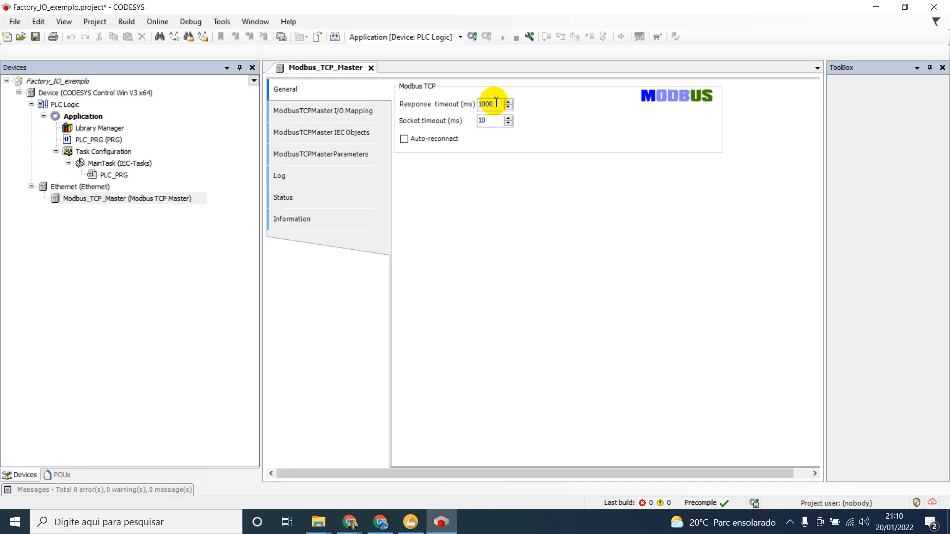
pyautogui.click(404, 140)
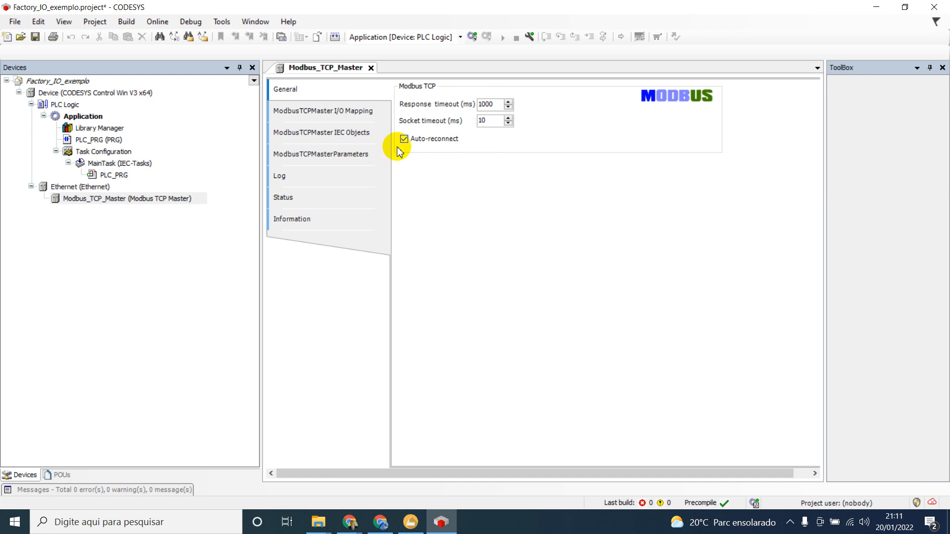
# Step: Append a Modbus TCP Slave under Modbus_TCP_Master and close the device dialog
pyautogui.click(155, 203)
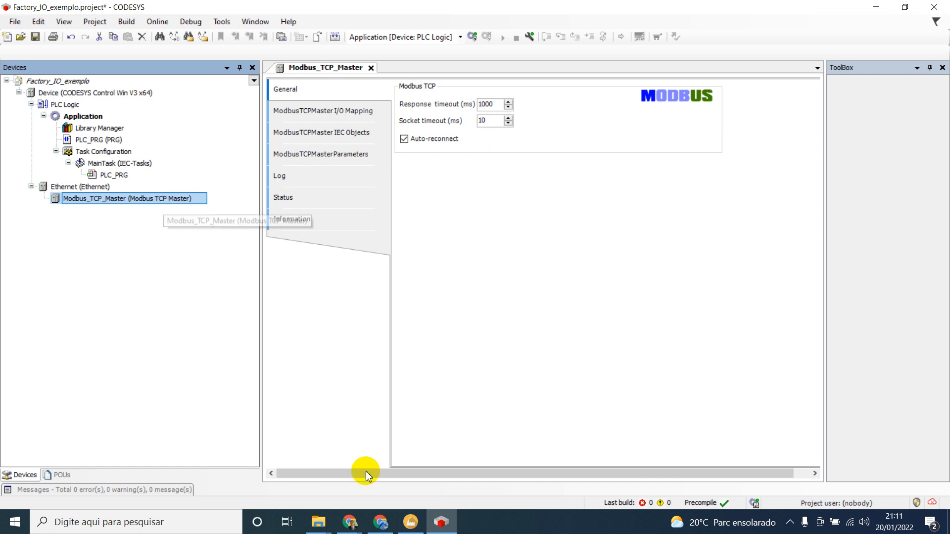
pyautogui.click(410, 522)
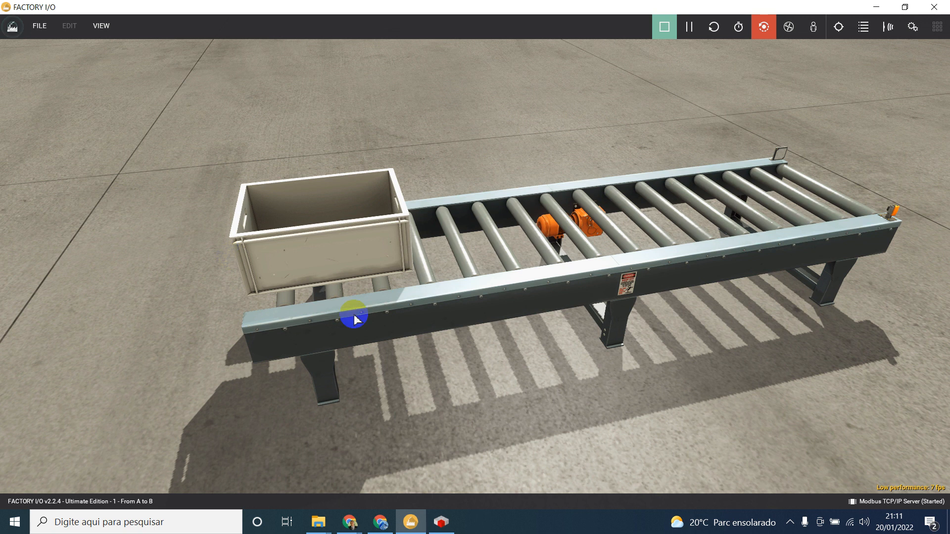
pyautogui.click(439, 523)
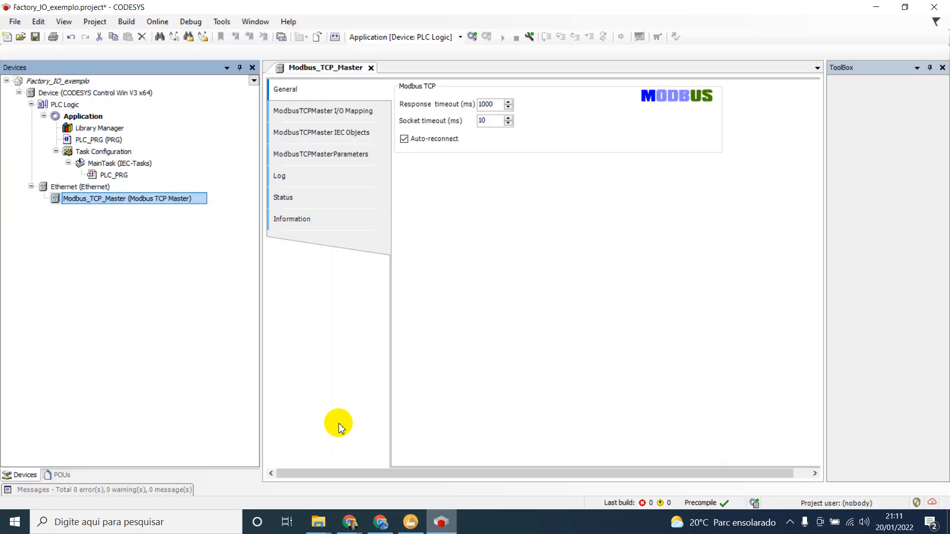
pyautogui.rightClick(186, 203)
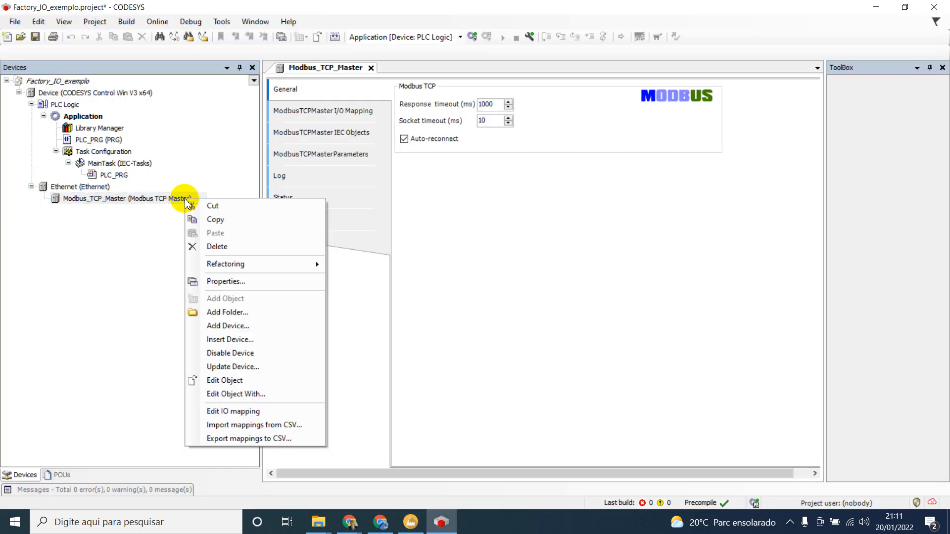
pyautogui.click(244, 326)
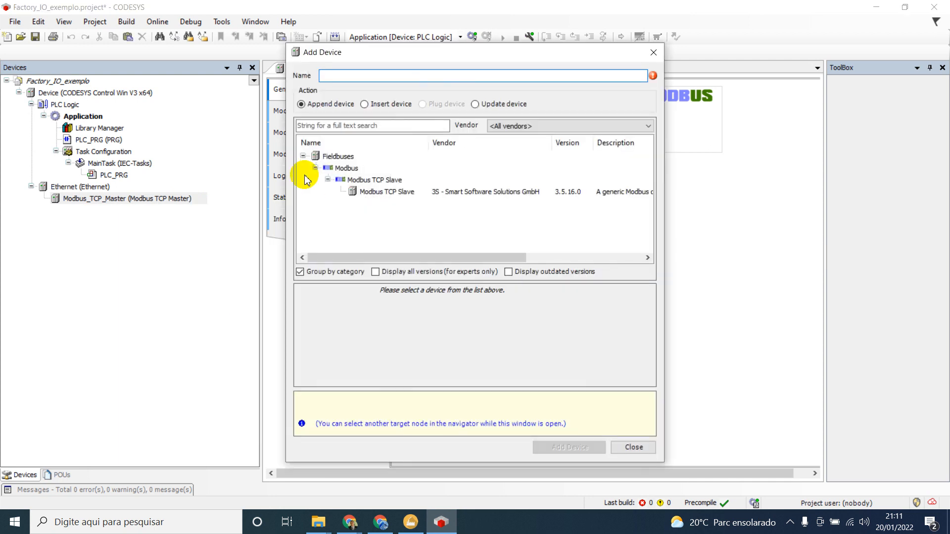
pyautogui.click(369, 191)
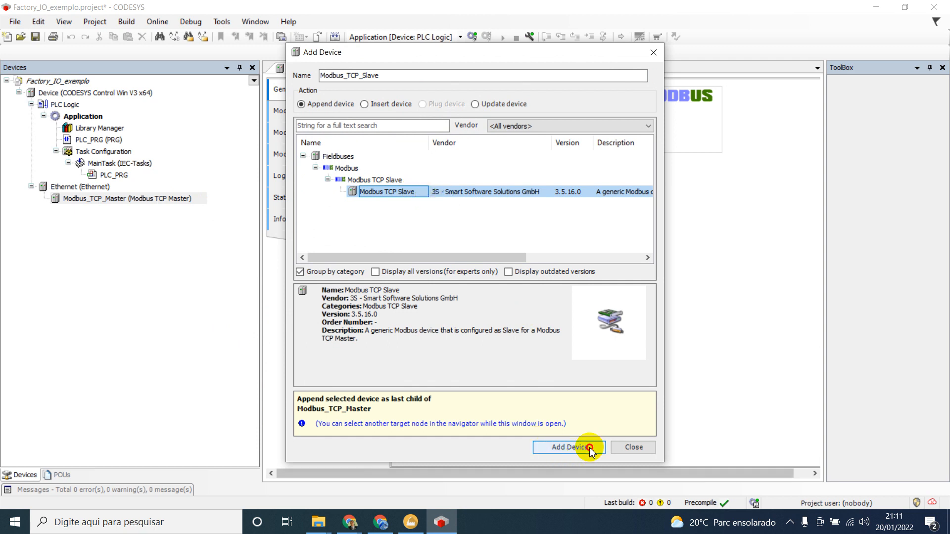
pyautogui.click(569, 448)
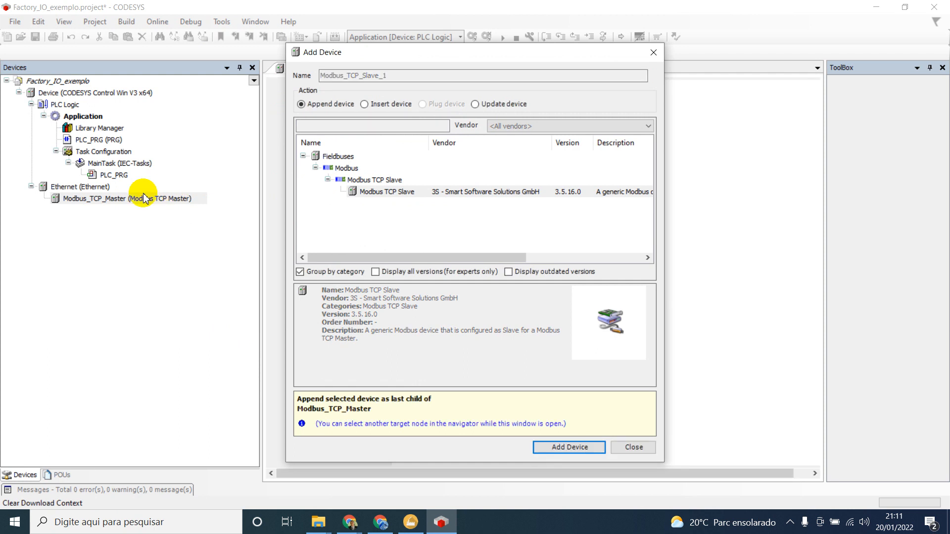
pyautogui.click(172, 200)
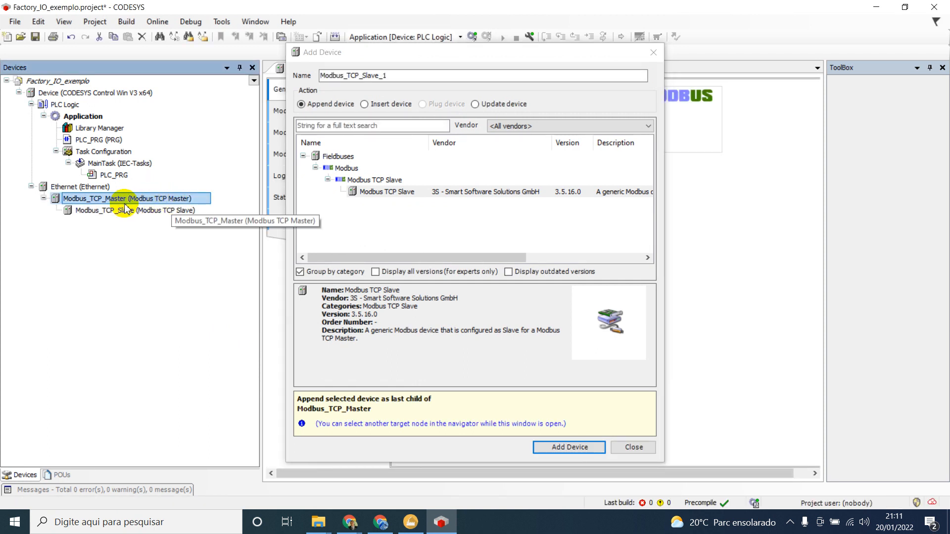
pyautogui.click(620, 447)
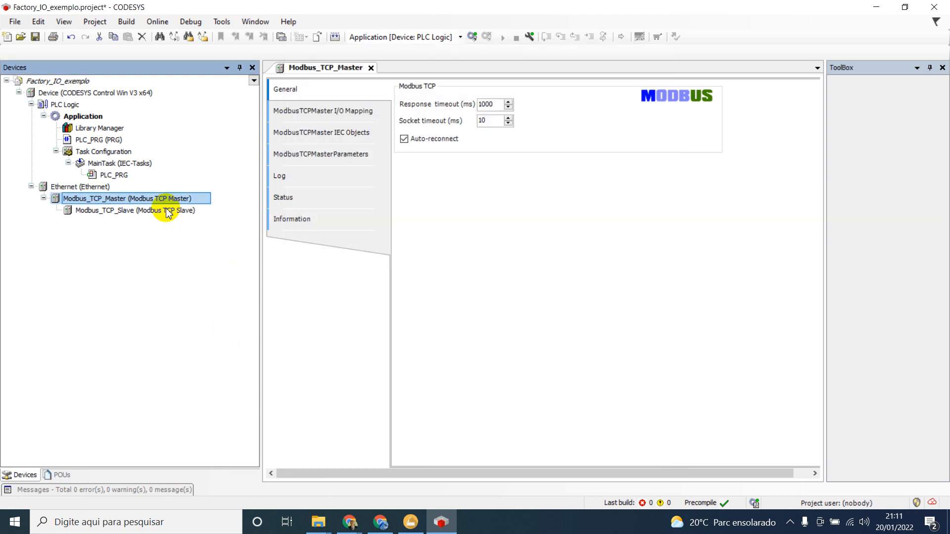
# Step: Open the Modbus_TCP_Slave general settings, and look up the Modbus server's address in the driver view of Factory I/O
pyautogui.click(156, 211)
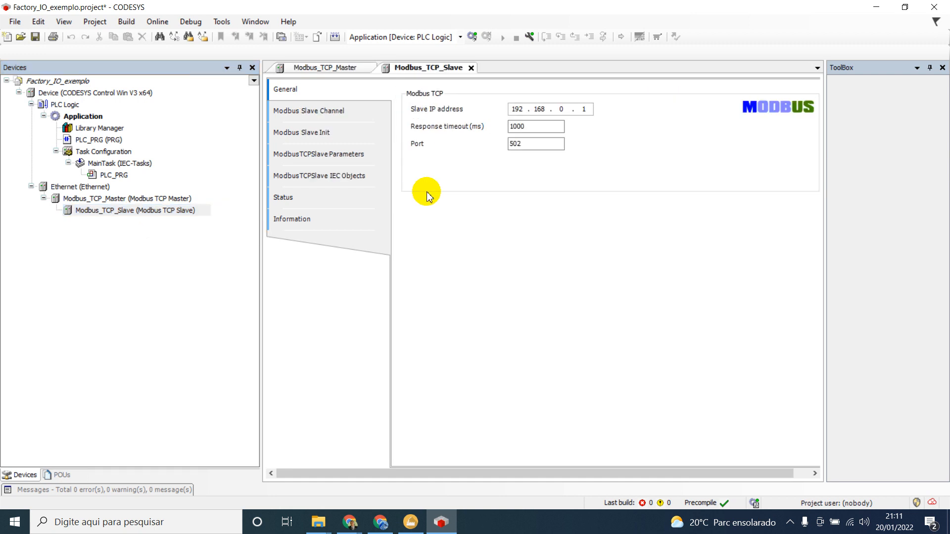
pyautogui.click(411, 522)
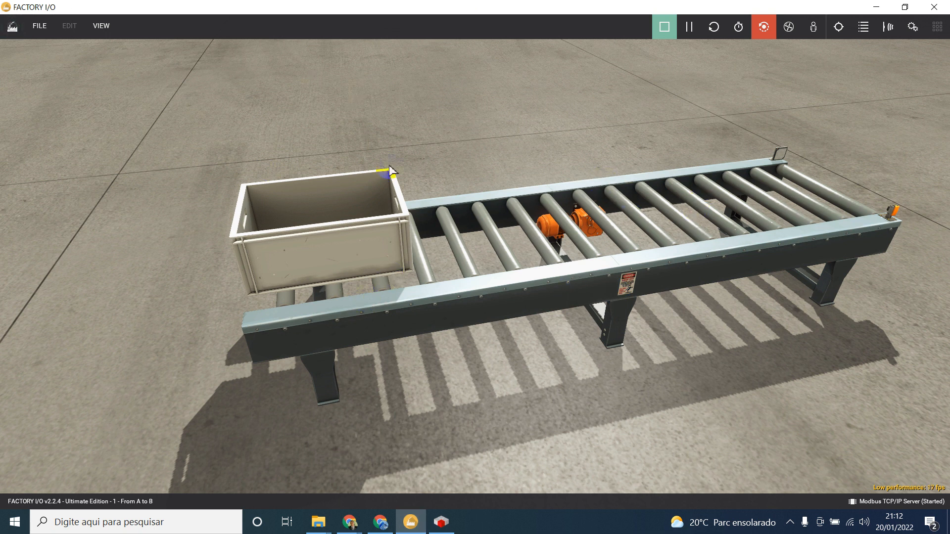
pyautogui.click(42, 24)
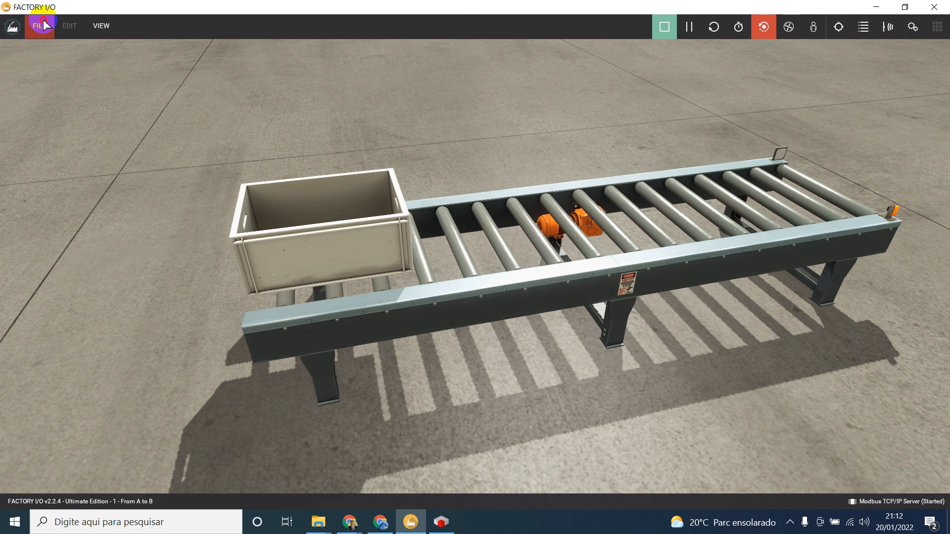
pyautogui.click(69, 123)
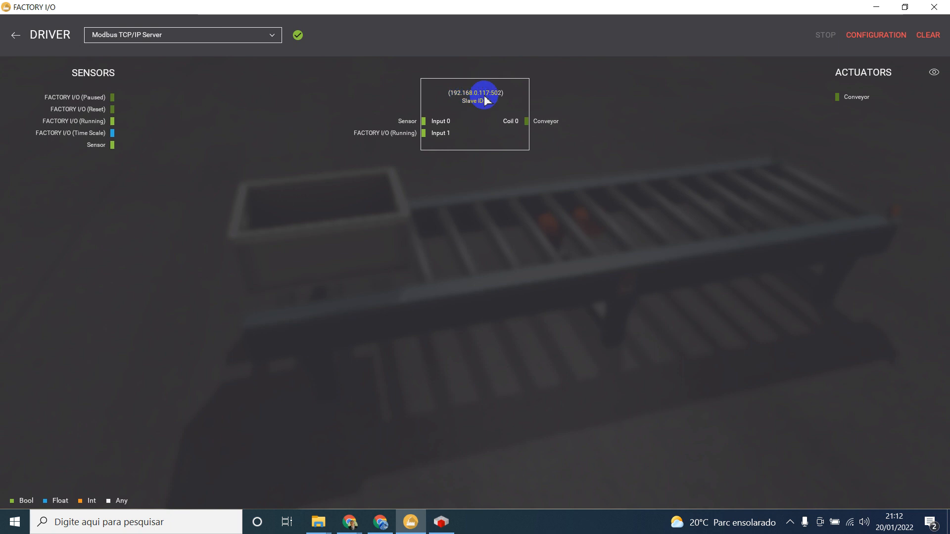
# Step: Back in CODESYS, set the slave IP address to 192.168.0.117 and check the address and port against the Factory I/O driver
pyautogui.click(440, 522)
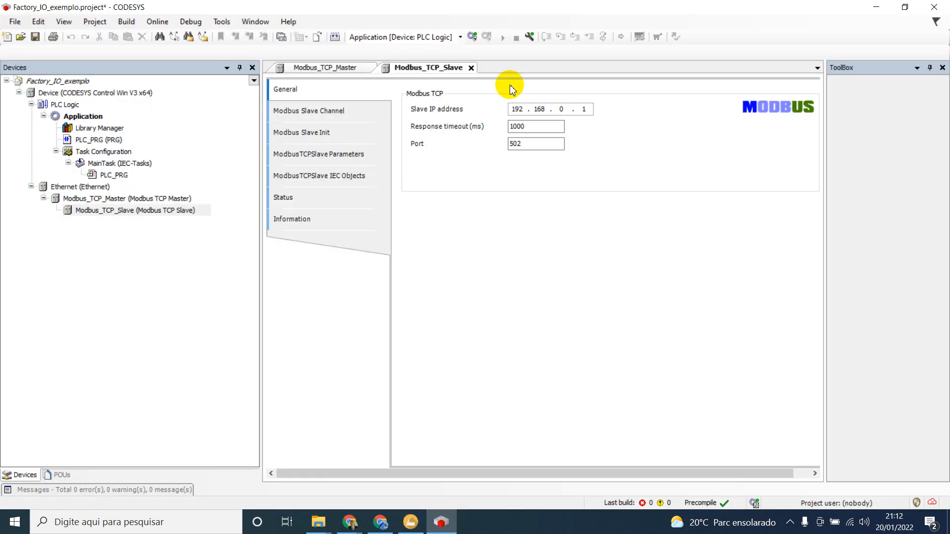
pyautogui.click(447, 525)
pyautogui.click(448, 525)
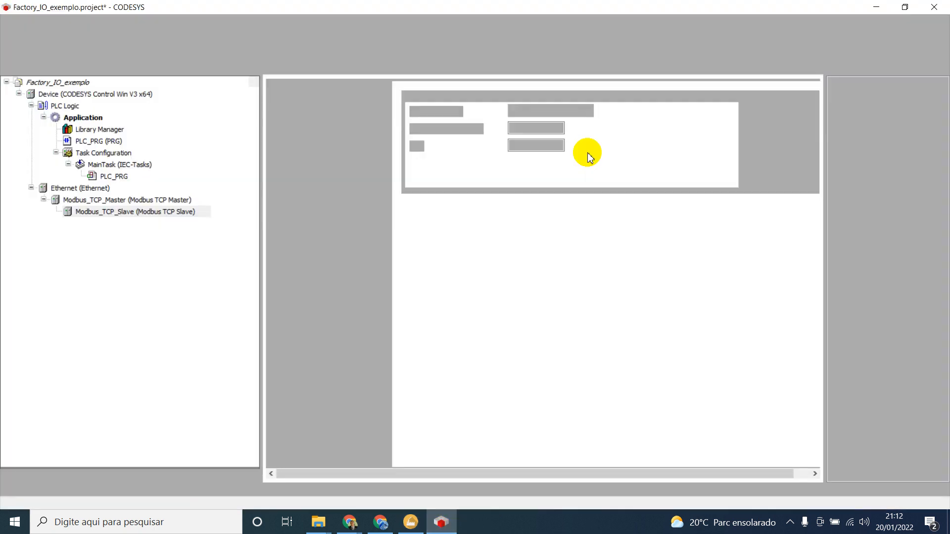
pyautogui.write('17')
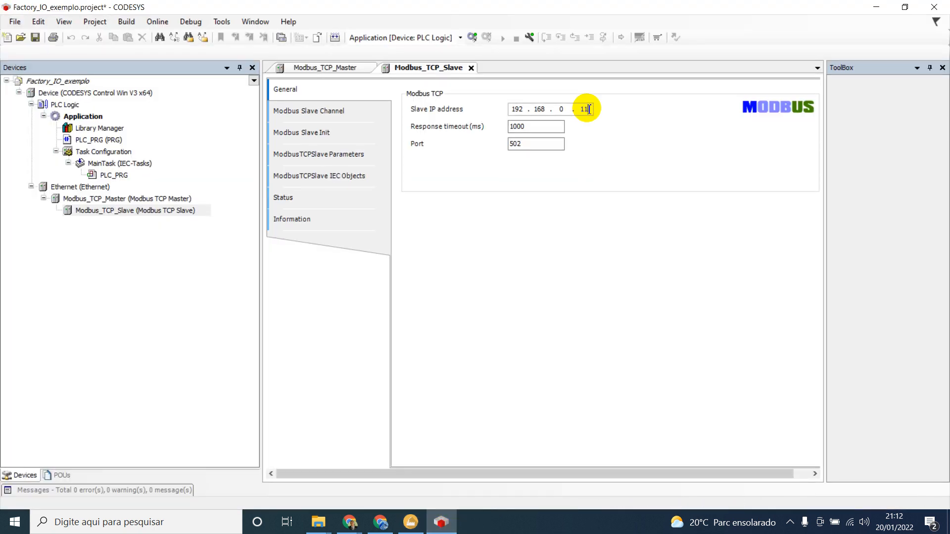
pyautogui.click(409, 525)
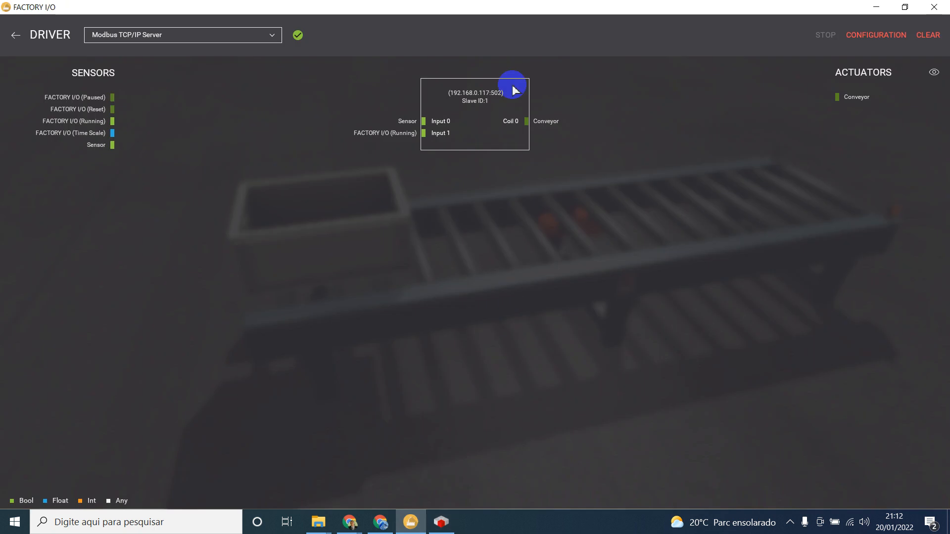
pyautogui.click(440, 522)
pyautogui.click(533, 142)
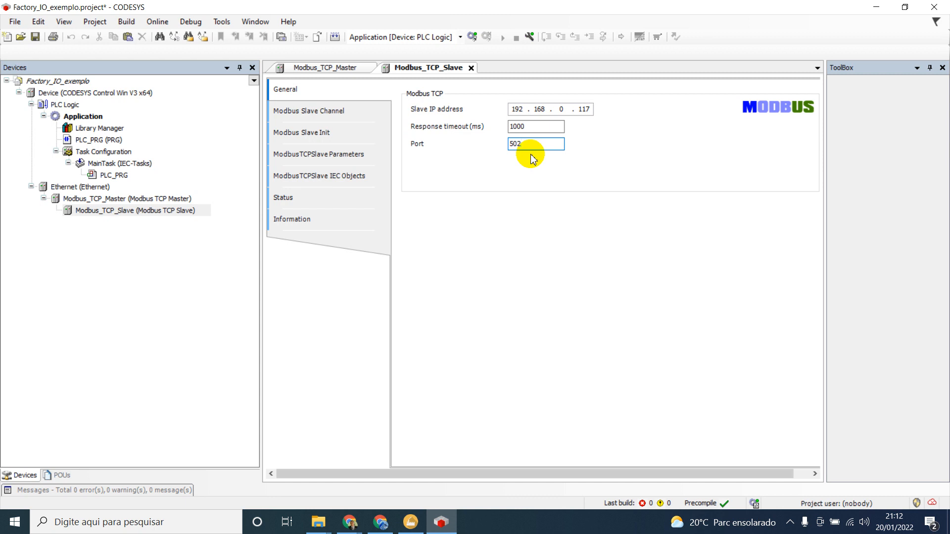
# Step: Set the Unit-ID in the Modbus TCP slave parameters to 1, matching the slave ID of the Factory I/O driver
pyautogui.click(349, 114)
pyautogui.click(316, 132)
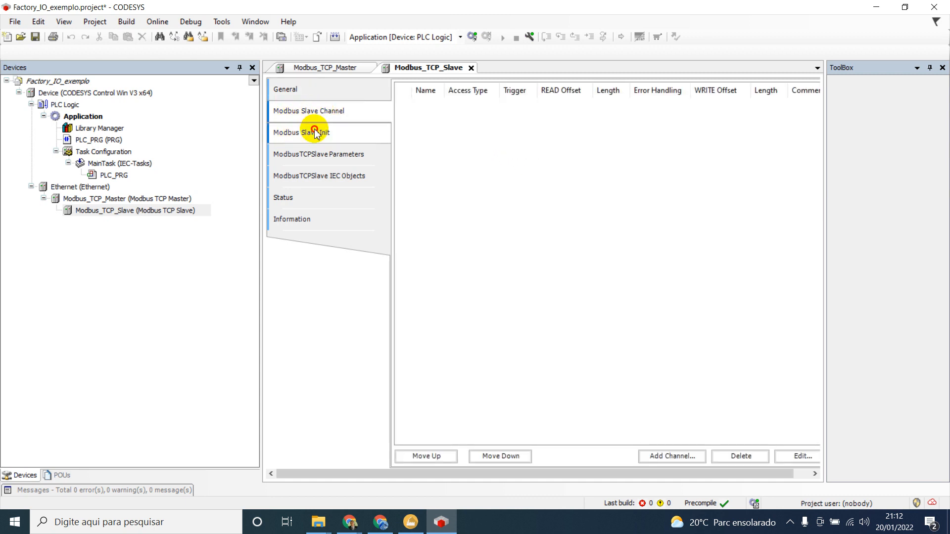
pyautogui.click(330, 177)
pyautogui.click(324, 157)
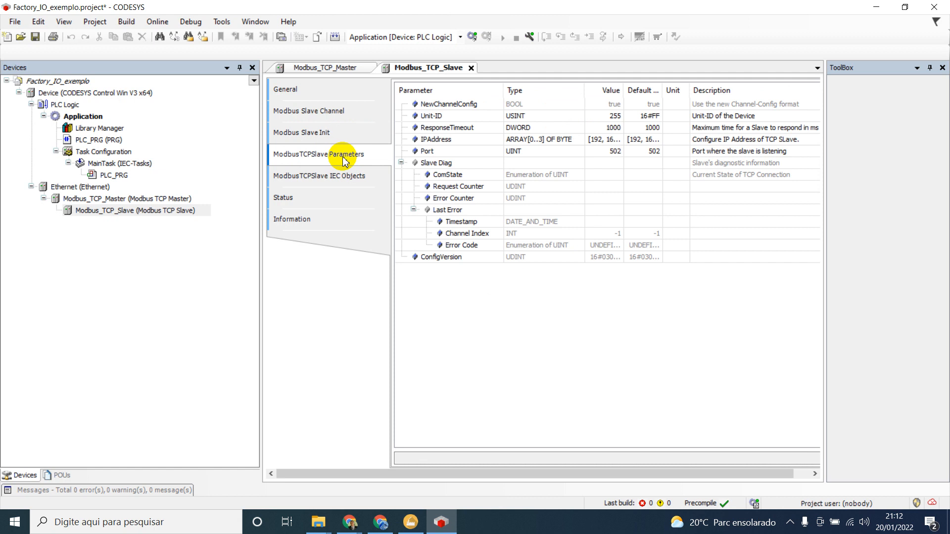
pyautogui.click(447, 120)
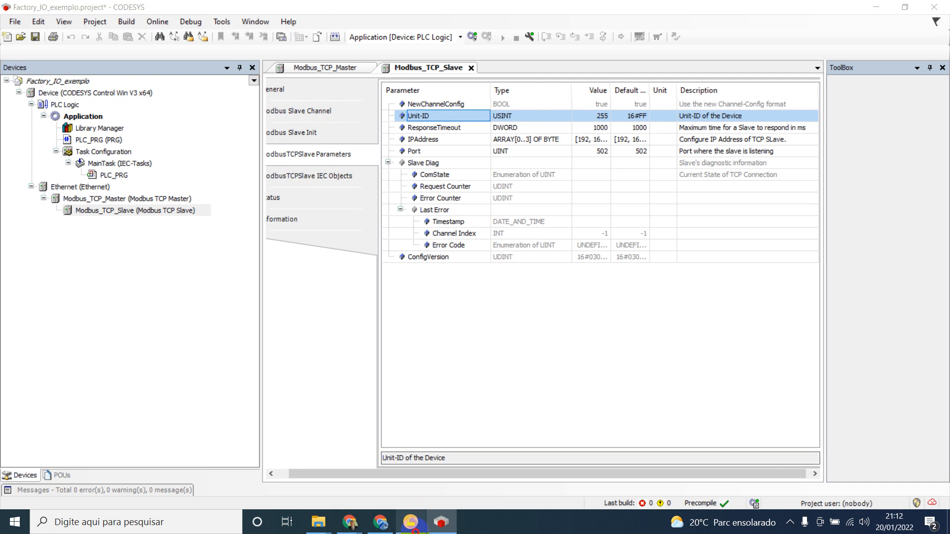
pyautogui.click(410, 521)
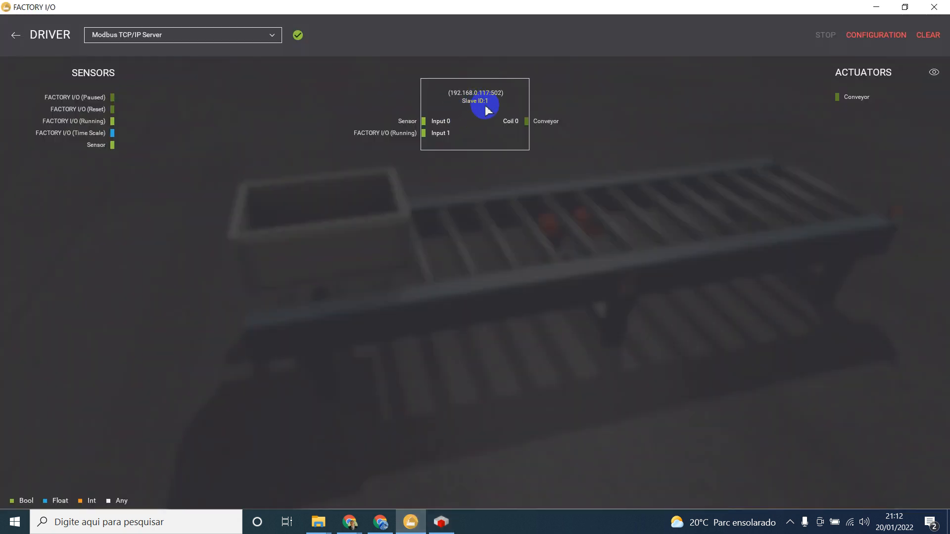
pyautogui.click(441, 522)
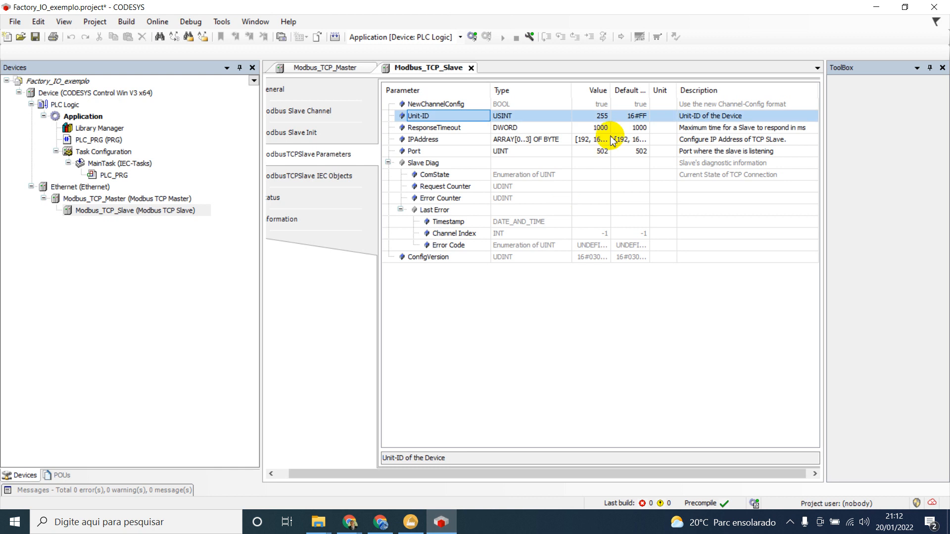
pyautogui.click(604, 118)
pyautogui.write('1')
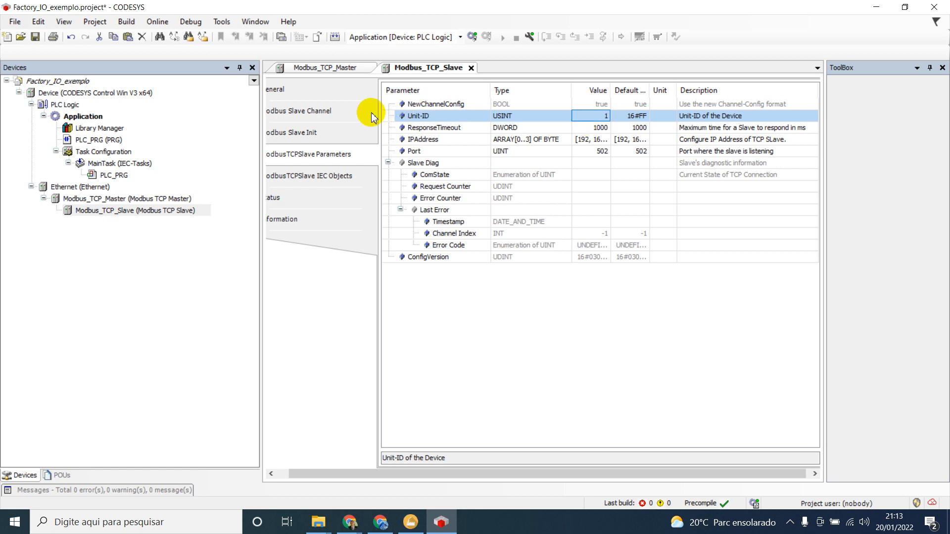
# Step: Start a new Modbus slave channel, Channel 0, with the access type Read Discrete Inputs (Function Code 2)
pyautogui.click(349, 117)
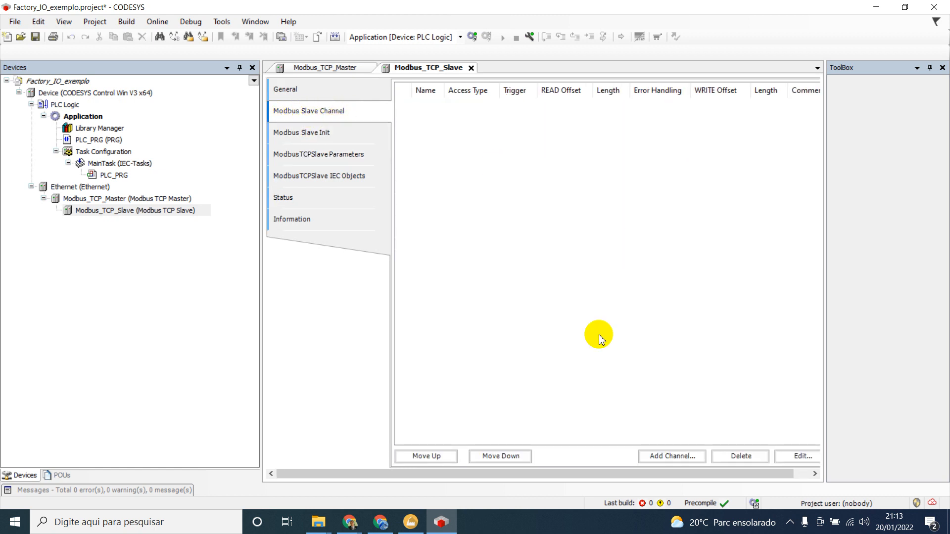
pyautogui.click(677, 462)
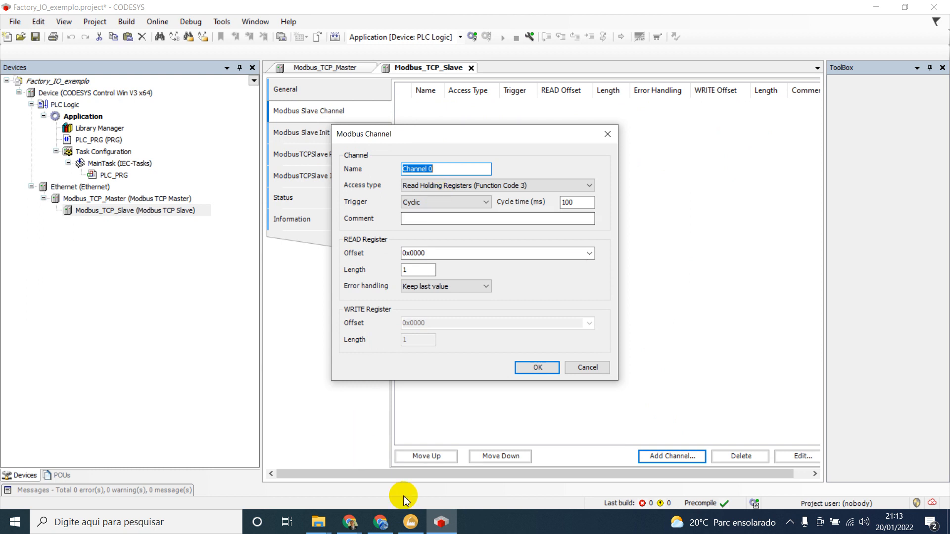
pyautogui.click(416, 521)
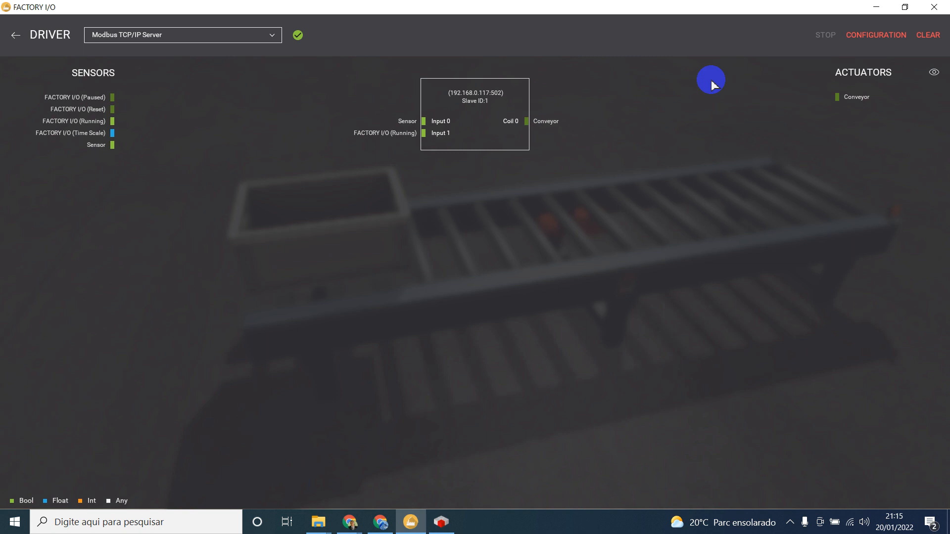
pyautogui.click(441, 522)
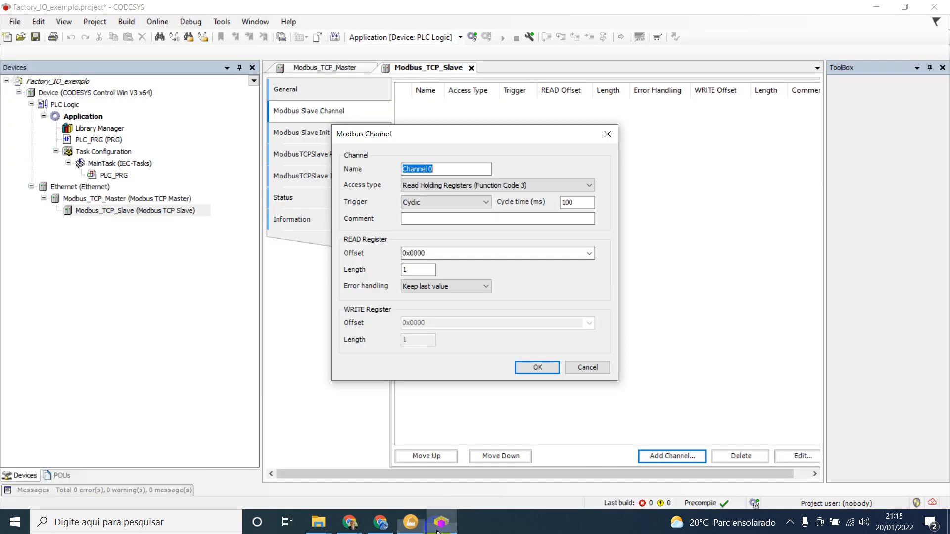
pyautogui.click(455, 185)
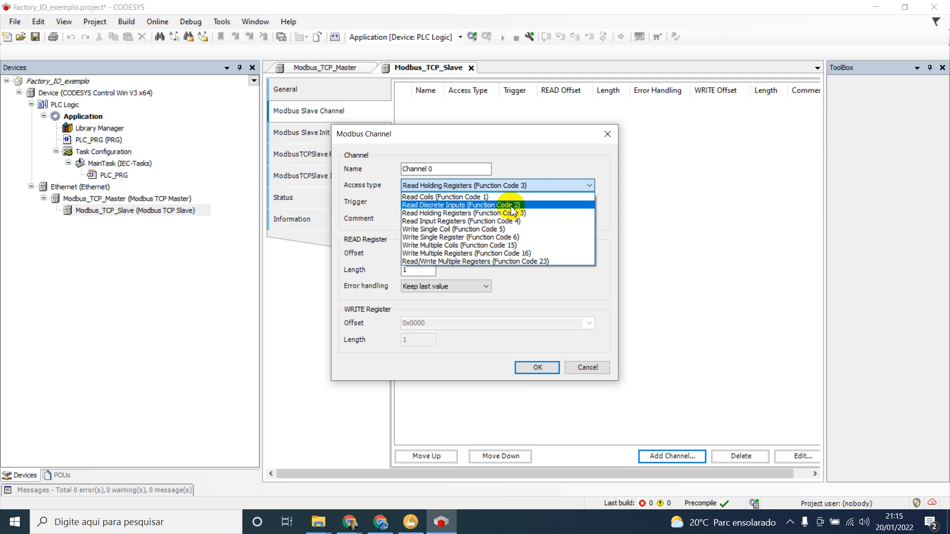
pyautogui.click(481, 206)
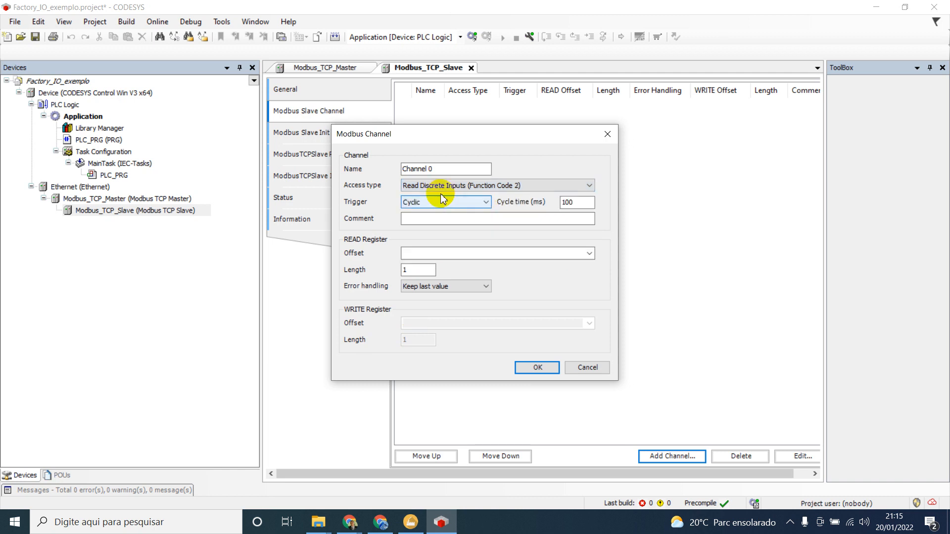
# Step: Check the inputs in the Factory I/O driver, set Channel 0's read length to 2 and add the channel in CODESYS
pyautogui.click(410, 523)
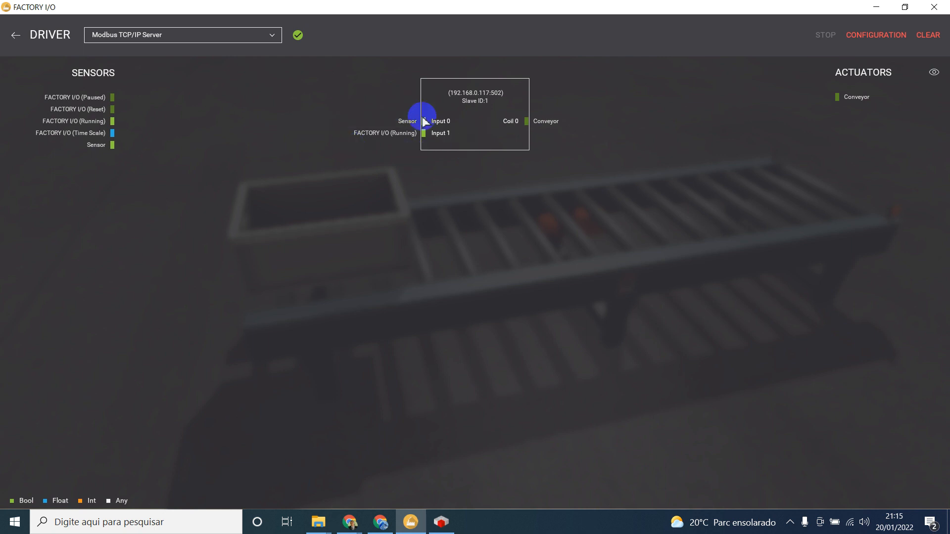
pyautogui.click(441, 522)
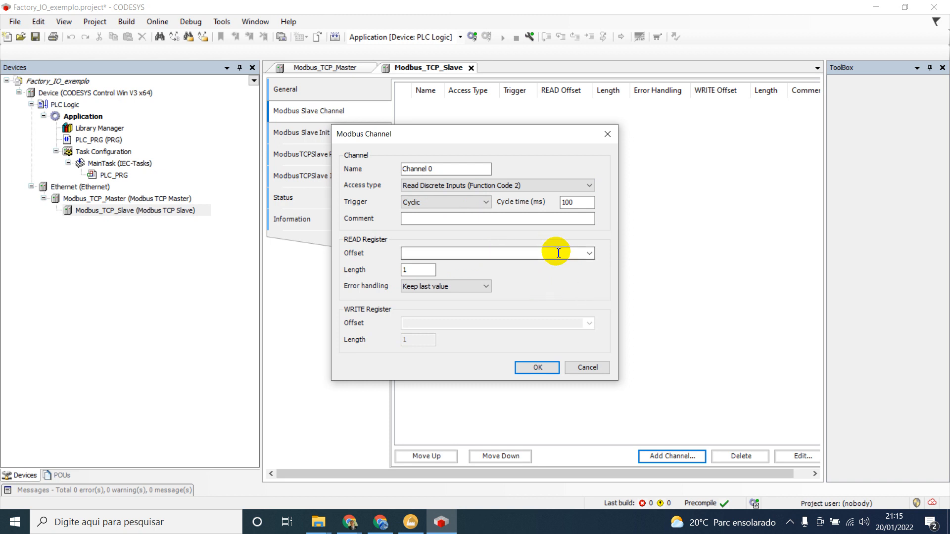
pyautogui.click(590, 254)
pyautogui.click(590, 254)
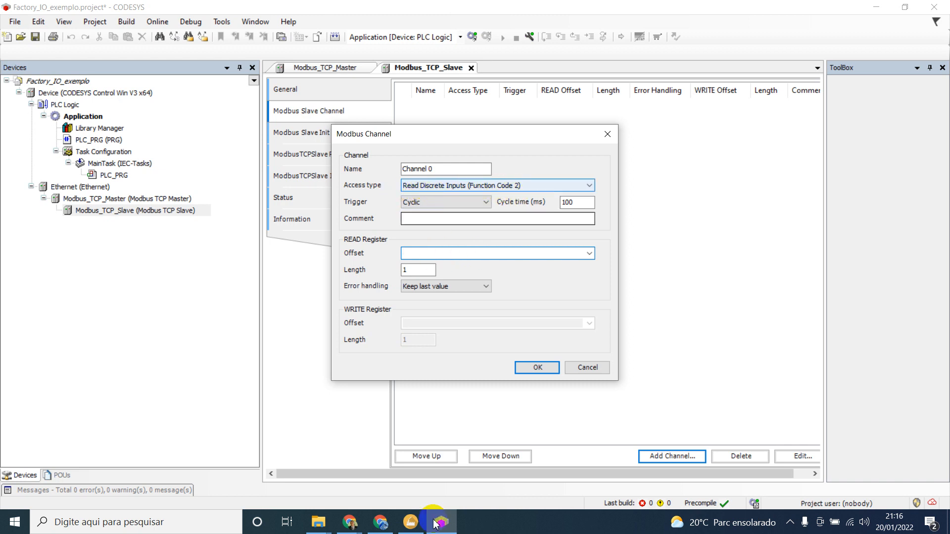
pyautogui.click(411, 522)
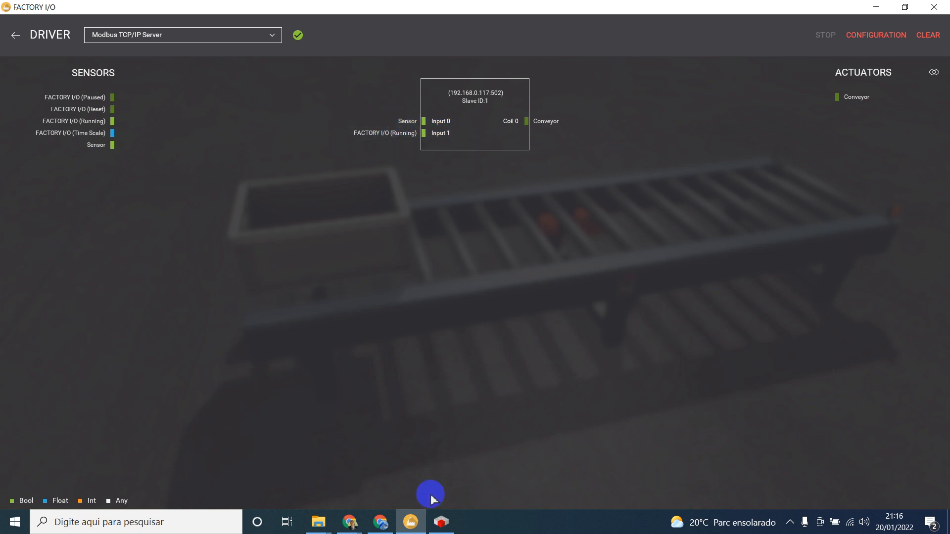
pyautogui.click(440, 522)
pyautogui.doubleClick(418, 272)
pyautogui.write('2')
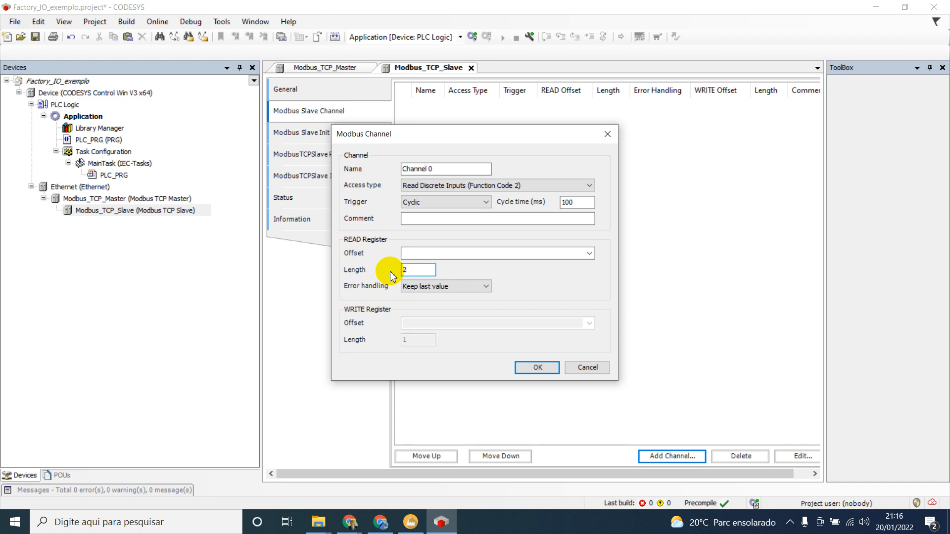
pyautogui.click(538, 365)
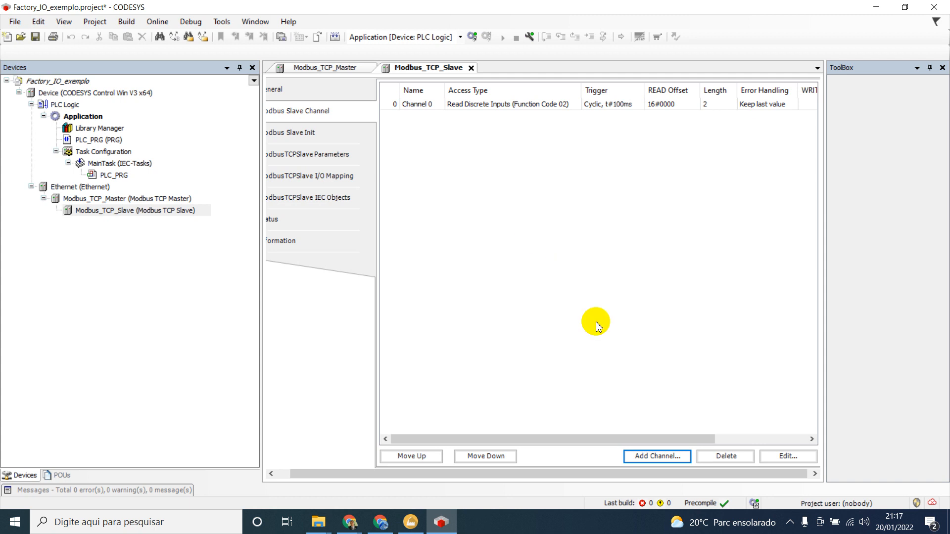
# Step: Add a second slave channel, Channel 1, with the access type Write Single Coil (Function Code 5), checking the coil in Factory I/O
pyautogui.click(645, 455)
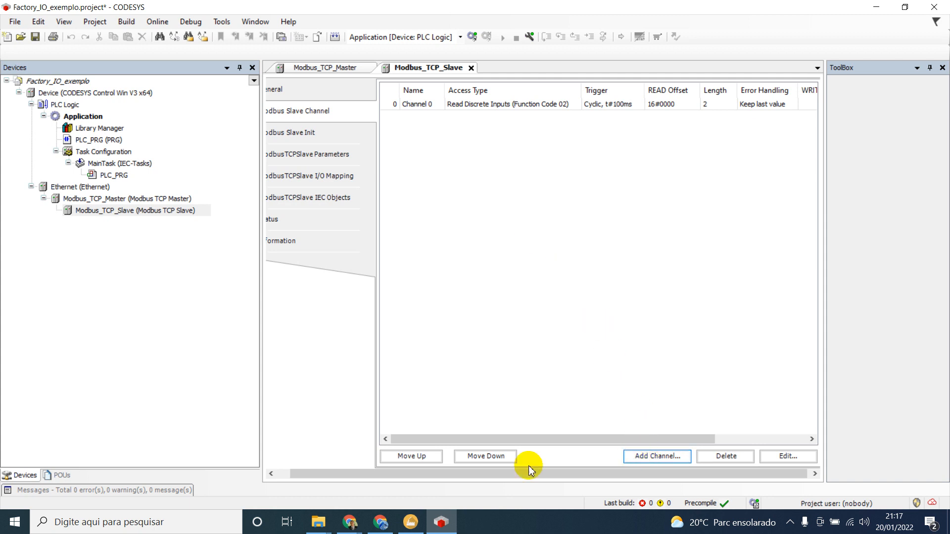
pyautogui.click(409, 526)
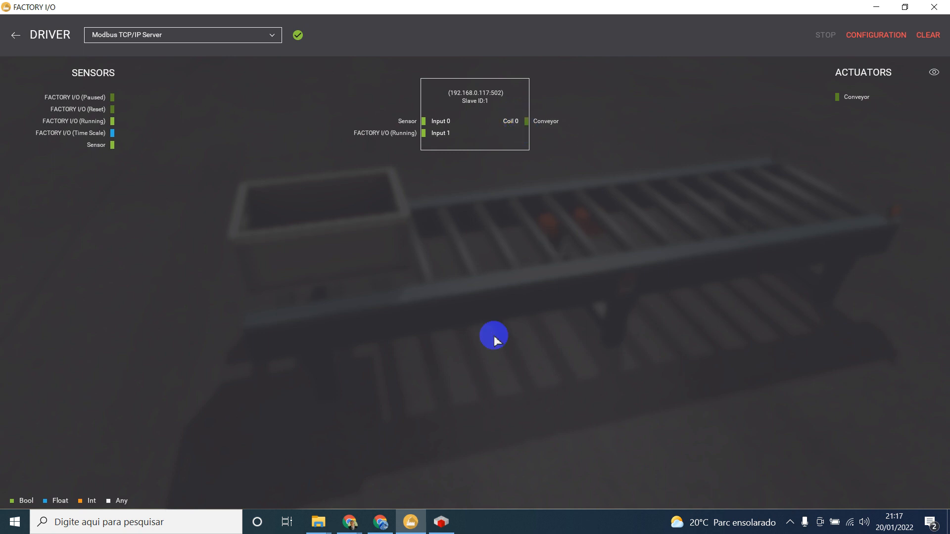
pyautogui.click(441, 522)
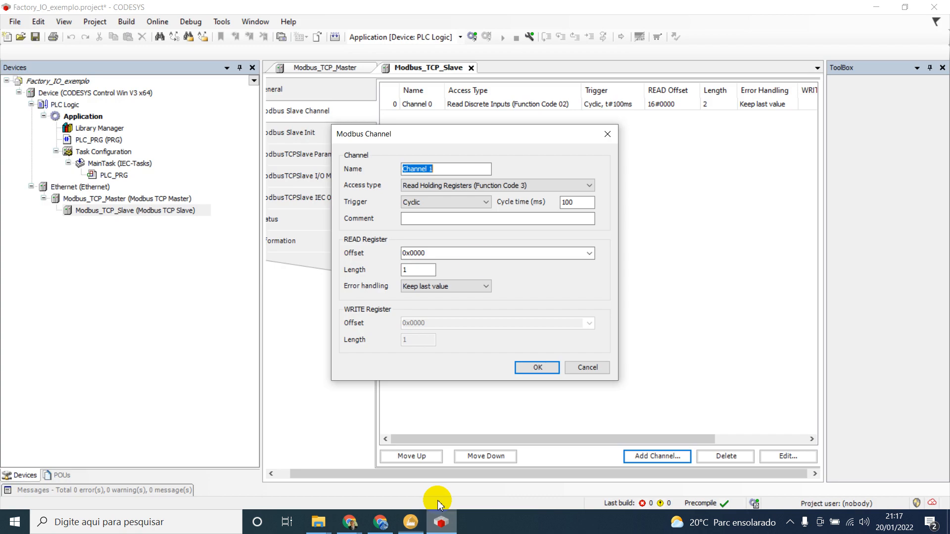
pyautogui.click(470, 187)
pyautogui.click(481, 231)
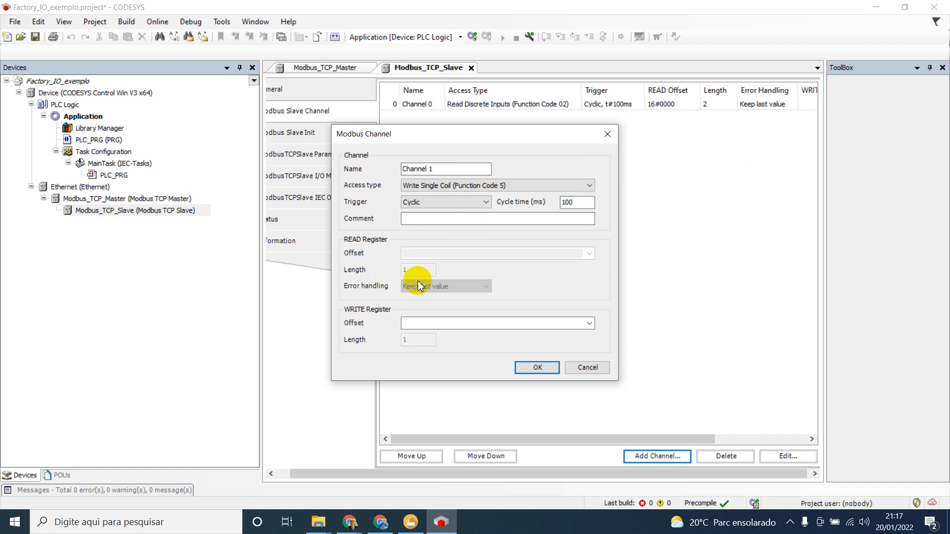
pyautogui.click(536, 368)
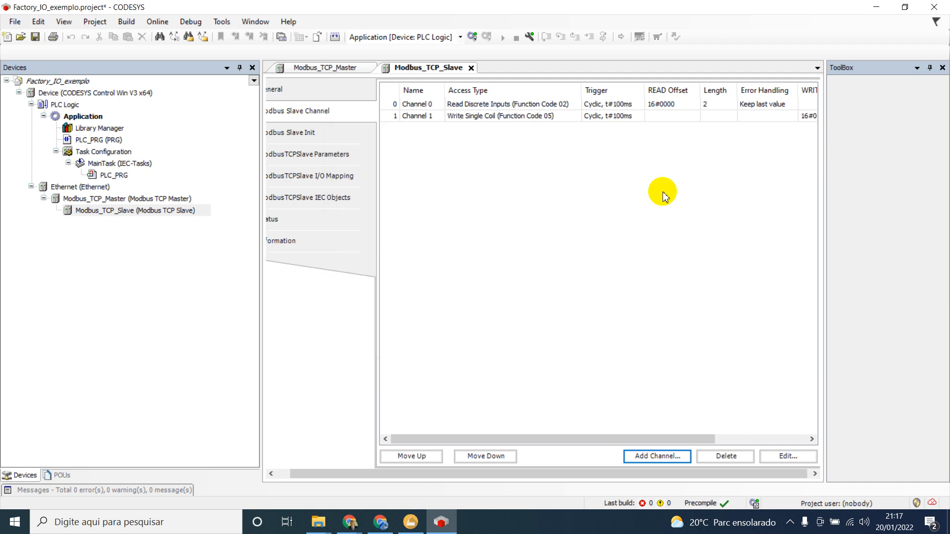
# Step: Open the Modbus TCP slave's I/O mapping and expand Channel 0 down to its individual bits
pyautogui.moveTo(431, 474); pyautogui.dragTo(405, 471)
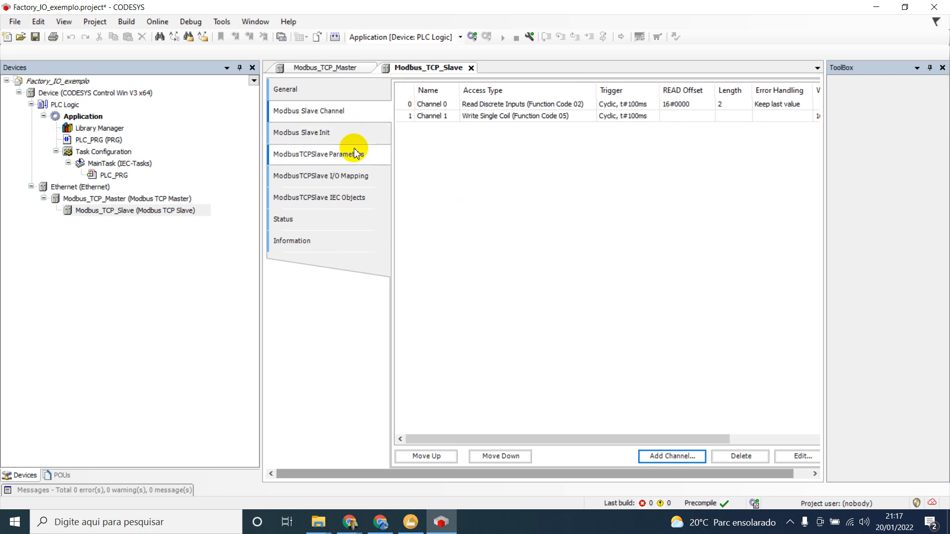
pyautogui.click(305, 185)
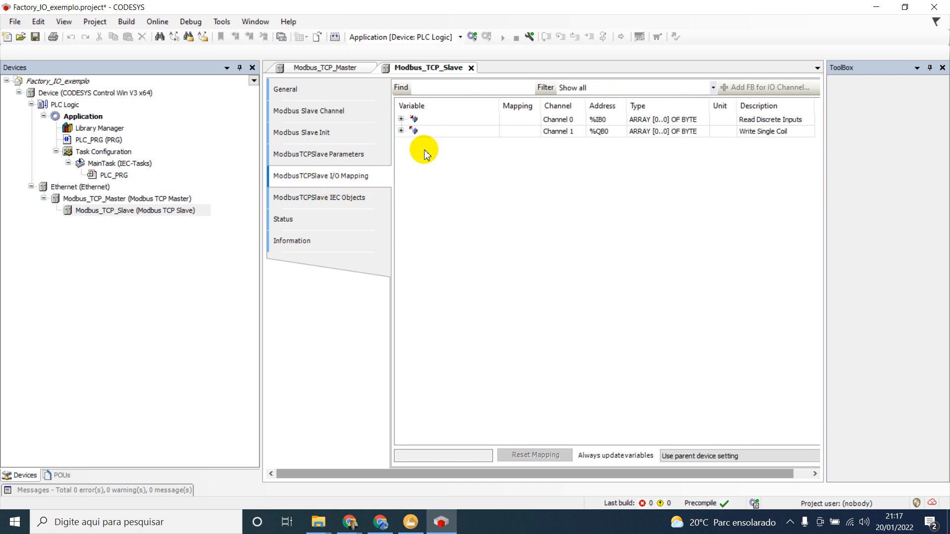
pyautogui.doubleClick(403, 121)
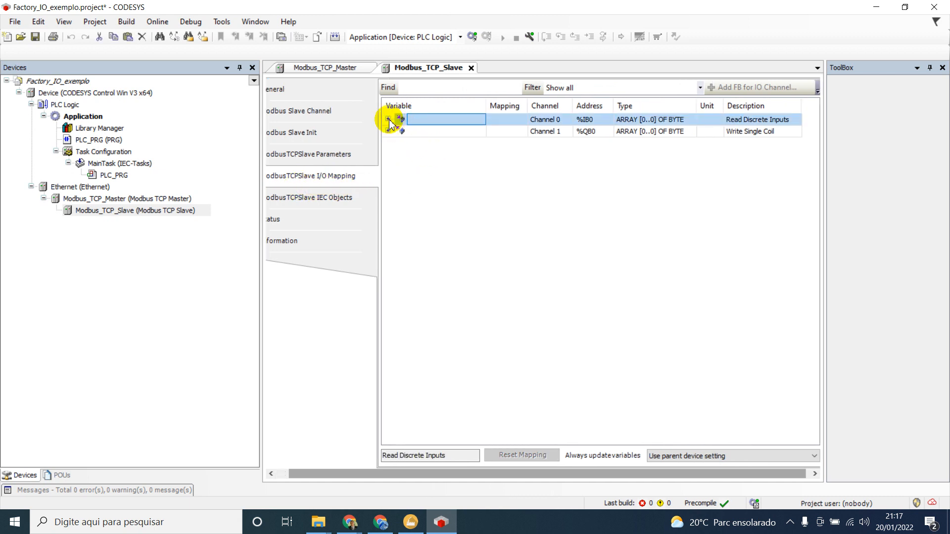
pyautogui.click(388, 119)
pyautogui.click(400, 131)
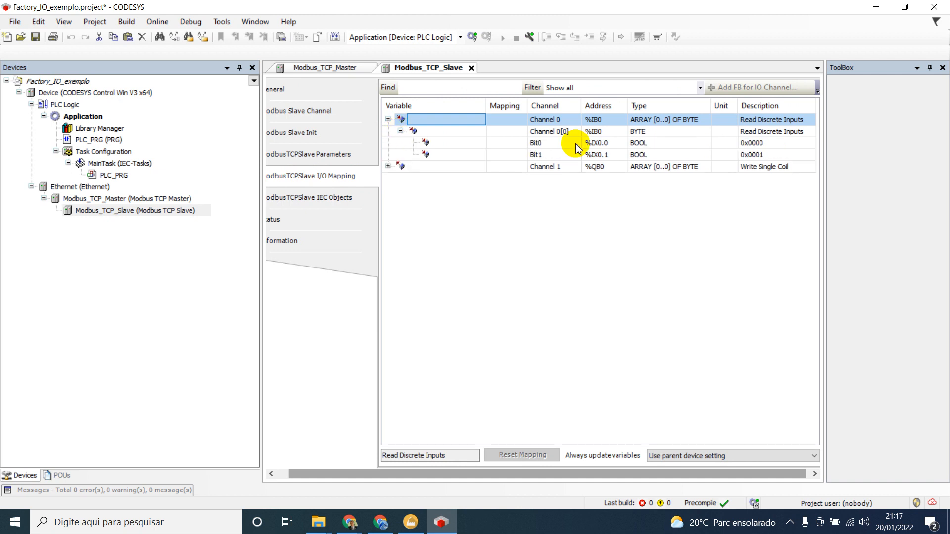
pyautogui.doubleClick(472, 144)
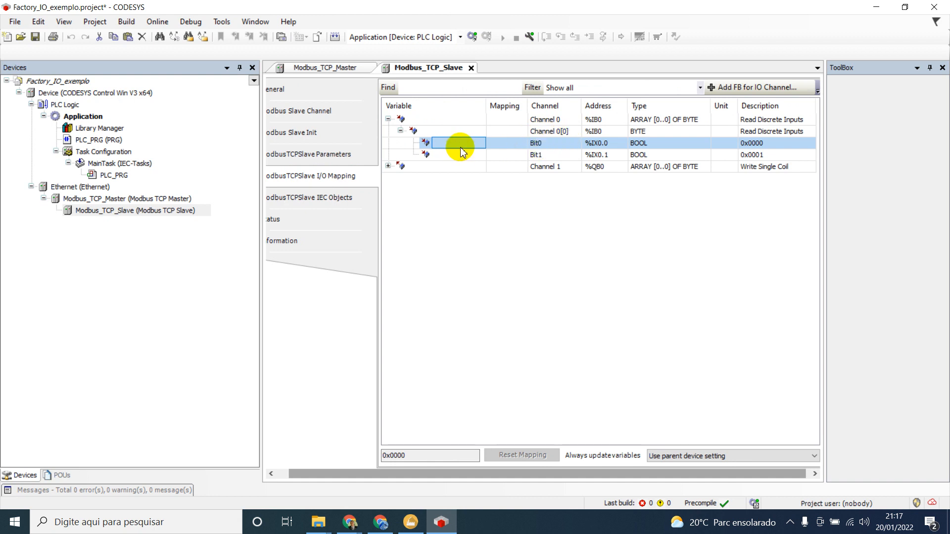
pyautogui.click(552, 131)
pyautogui.click(538, 155)
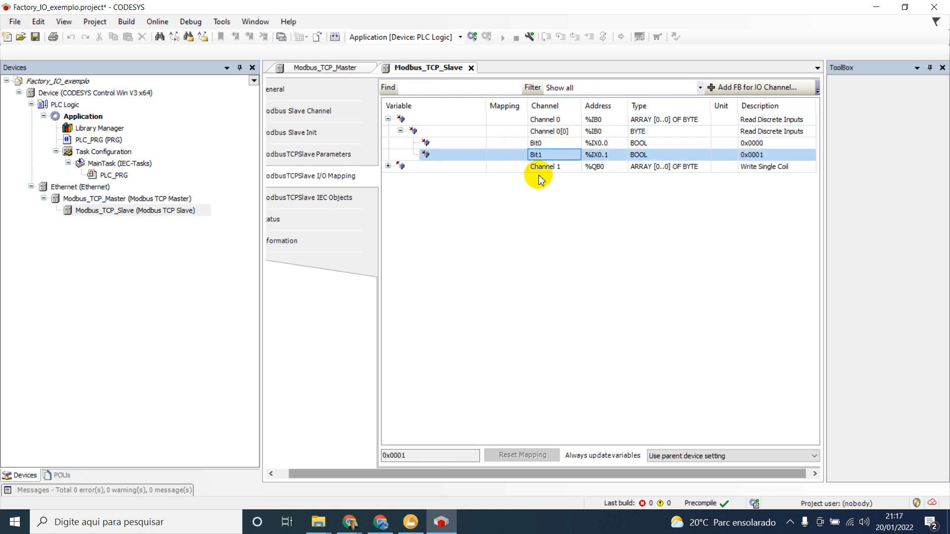
# Step: Check Input 0 in the Factory I/O driver and map the variable SENSOR to Bit0 of Channel 0 in CODESYS
pyautogui.click(411, 522)
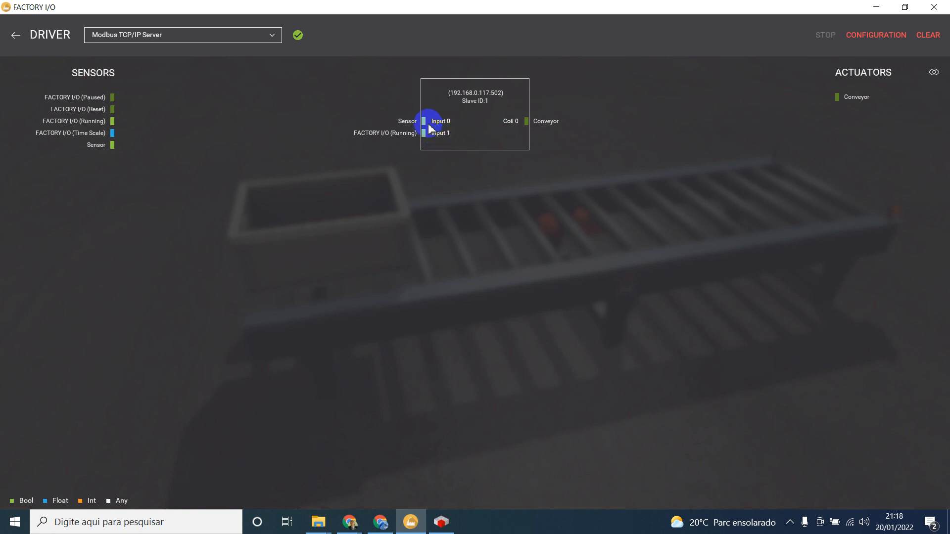
pyautogui.click(440, 522)
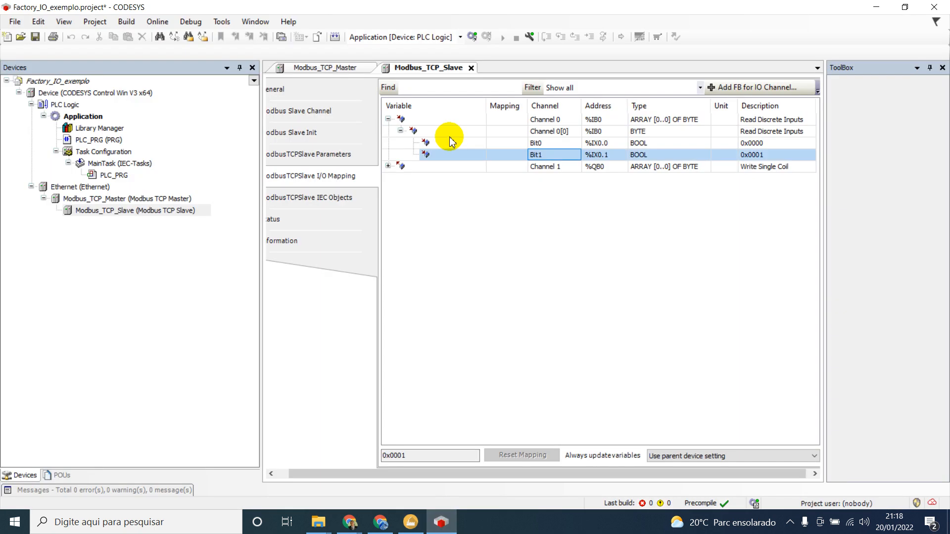
pyautogui.click(451, 140)
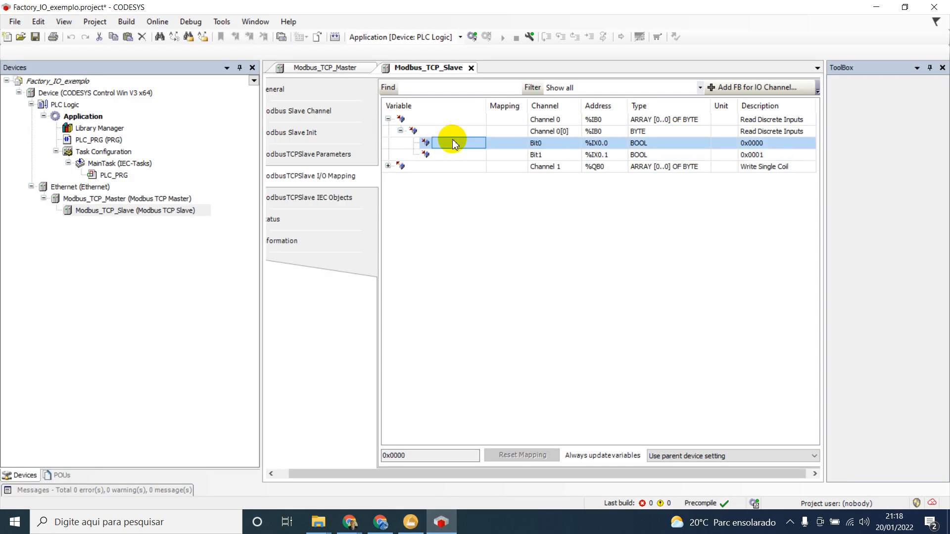
pyautogui.click(452, 140)
pyautogui.write('SENSOR')
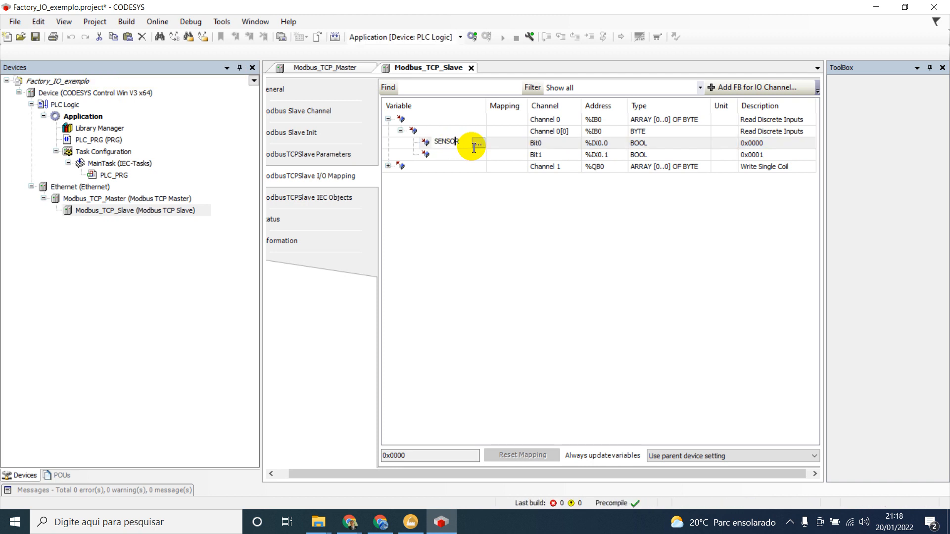
pyautogui.press('Return')
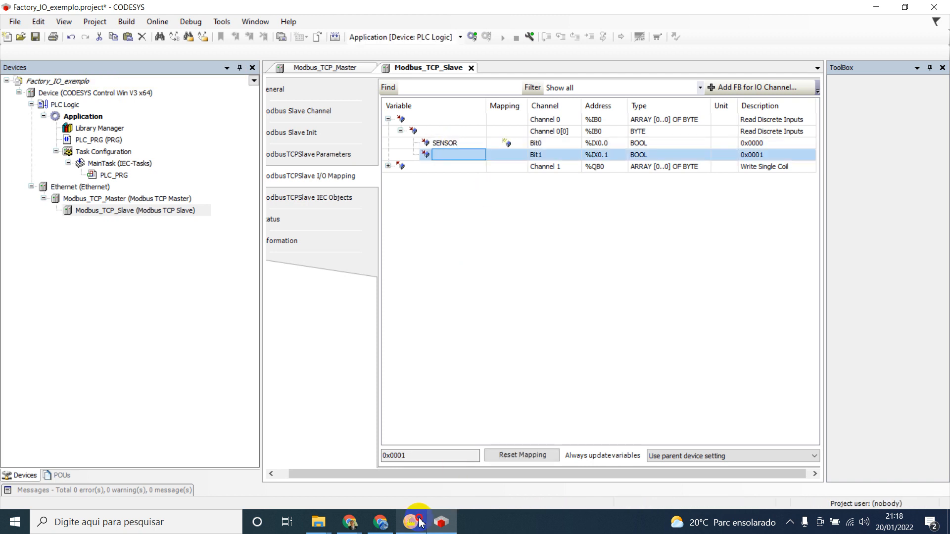
# Step: Check Input 1 in the Factory I/O driver and map the variable RUN to Bit1 of Channel 0 in CODESYS
pyautogui.hotkey('alt', 'Tab')
pyautogui.moveTo(384, 137); pyautogui.dragTo(446, 138)
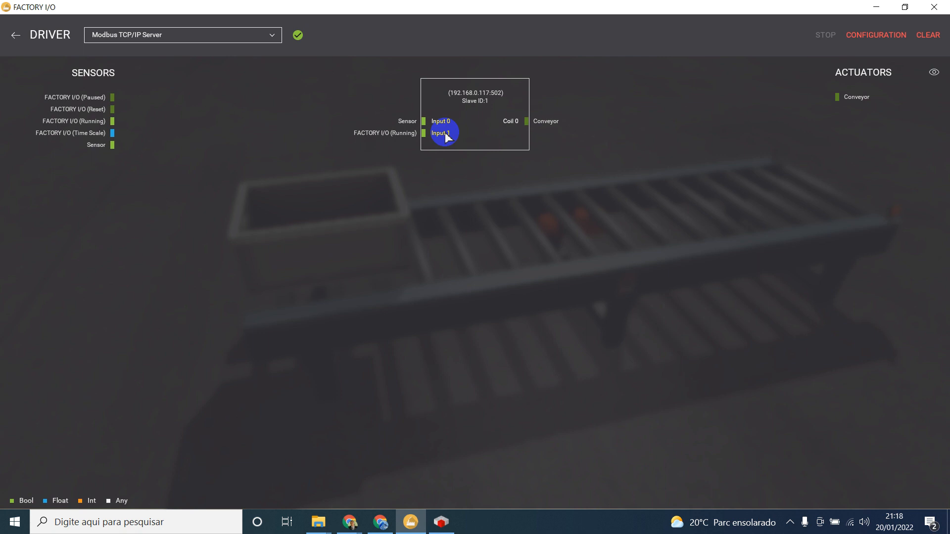
pyautogui.click(435, 528)
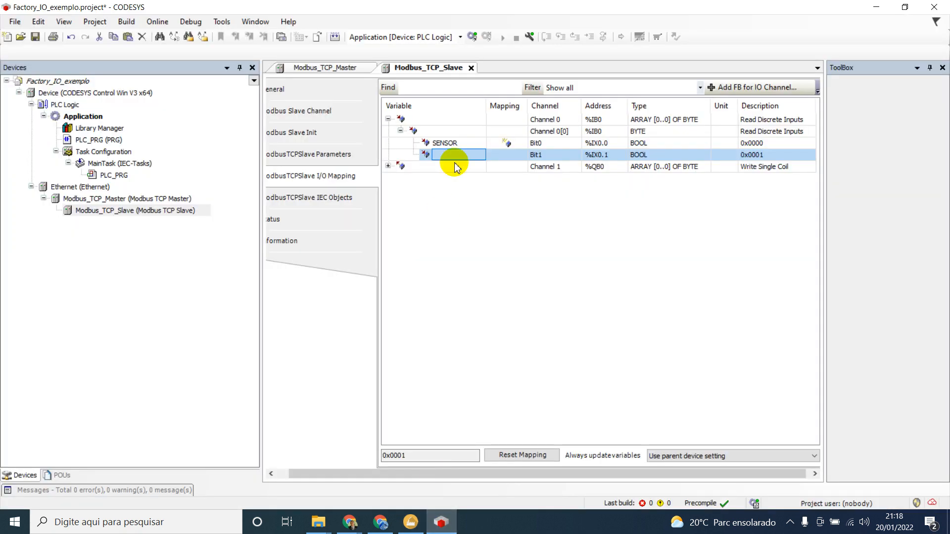
pyautogui.click(454, 162)
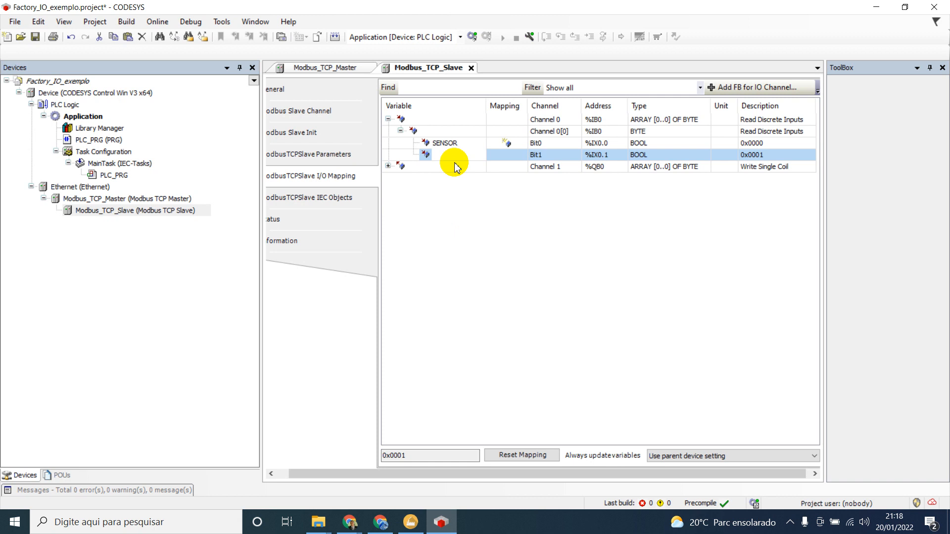
pyautogui.write('RUN')
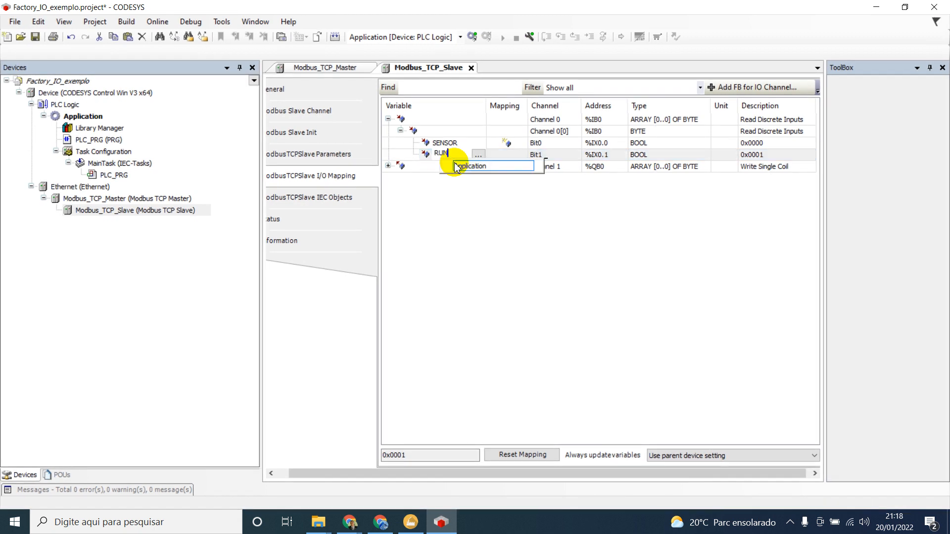
pyautogui.press('Return')
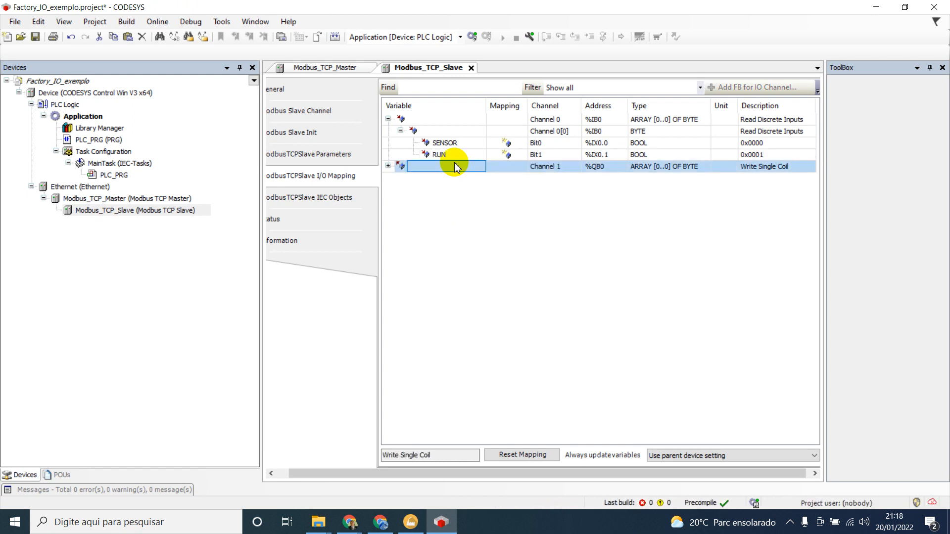
# Step: Expand Channel 1, check the conveyor coil in Factory I/O and map the variable MOTOR to the channel's Bit0 in CODESYS
pyautogui.click(388, 165)
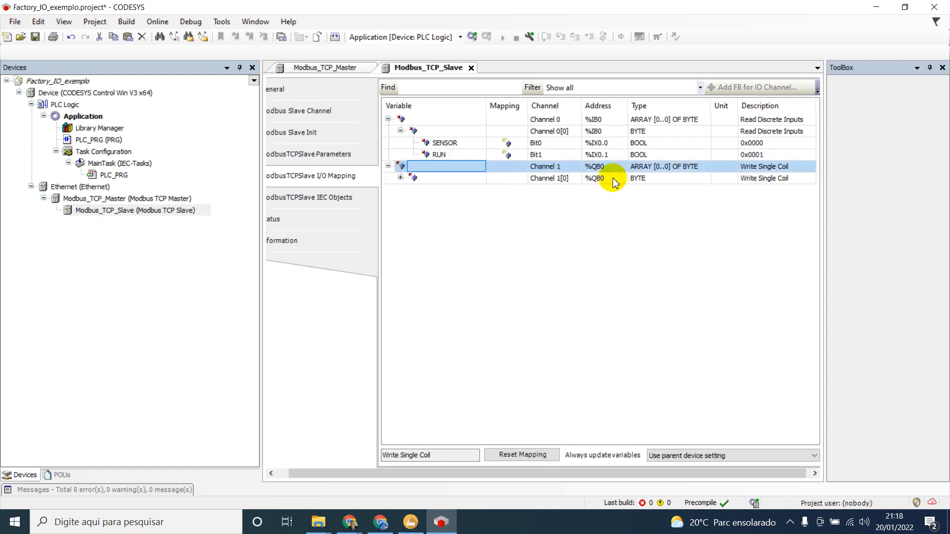
pyautogui.click(400, 177)
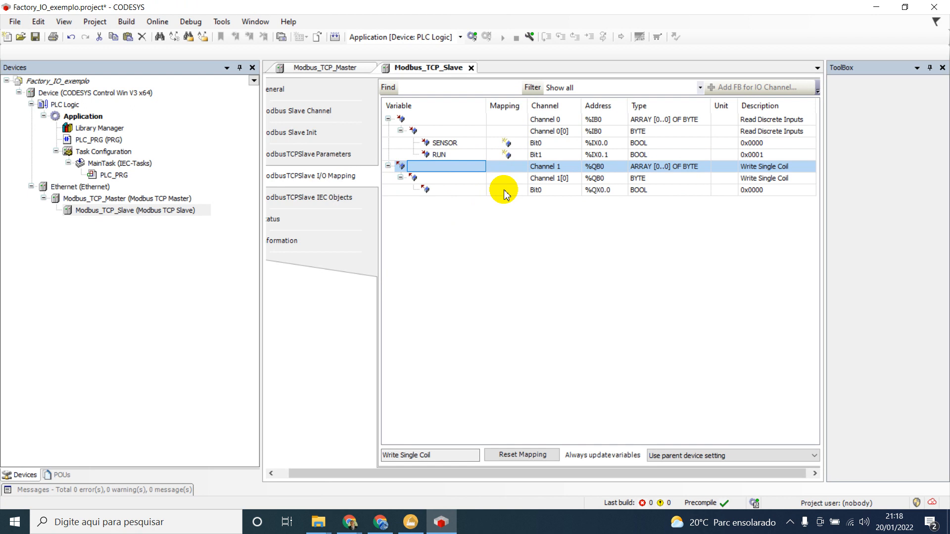
pyautogui.click(544, 180)
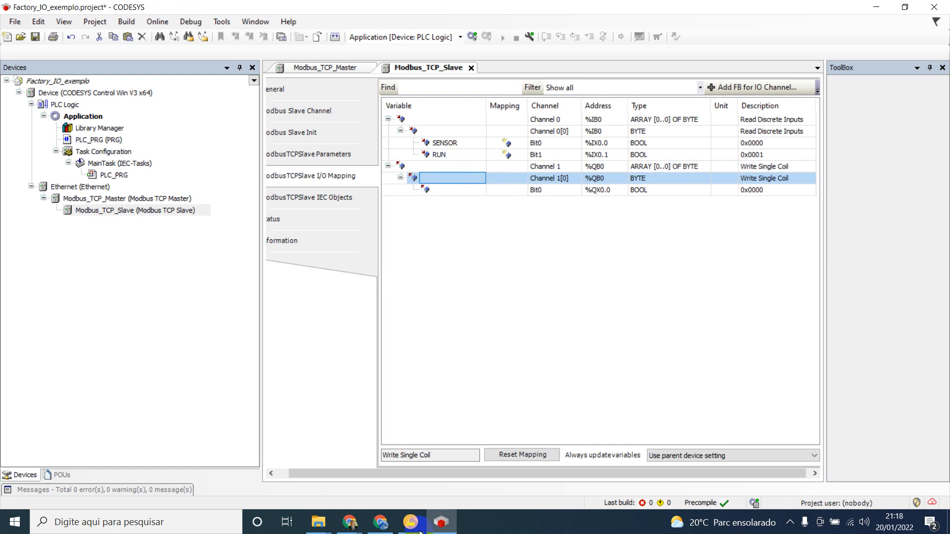
pyautogui.click(456, 193)
pyautogui.click(414, 526)
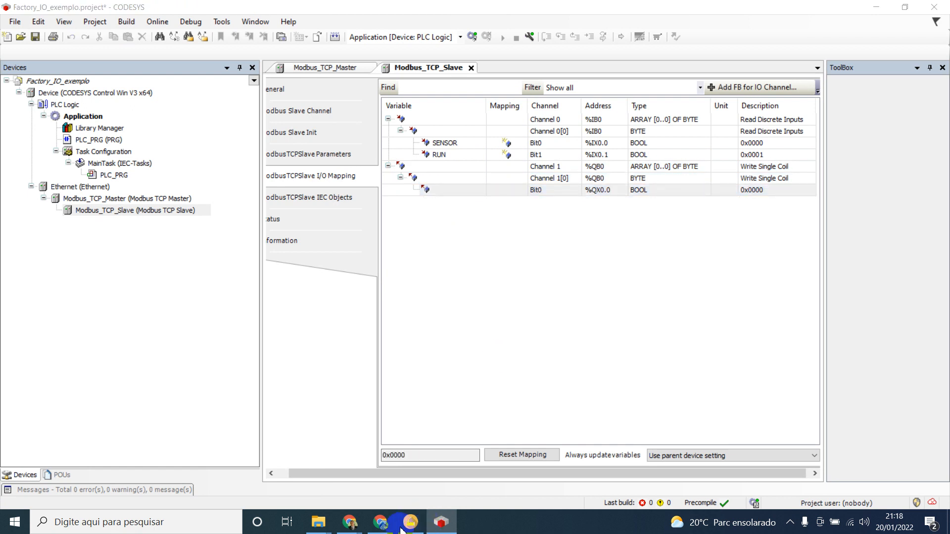
pyautogui.click(406, 523)
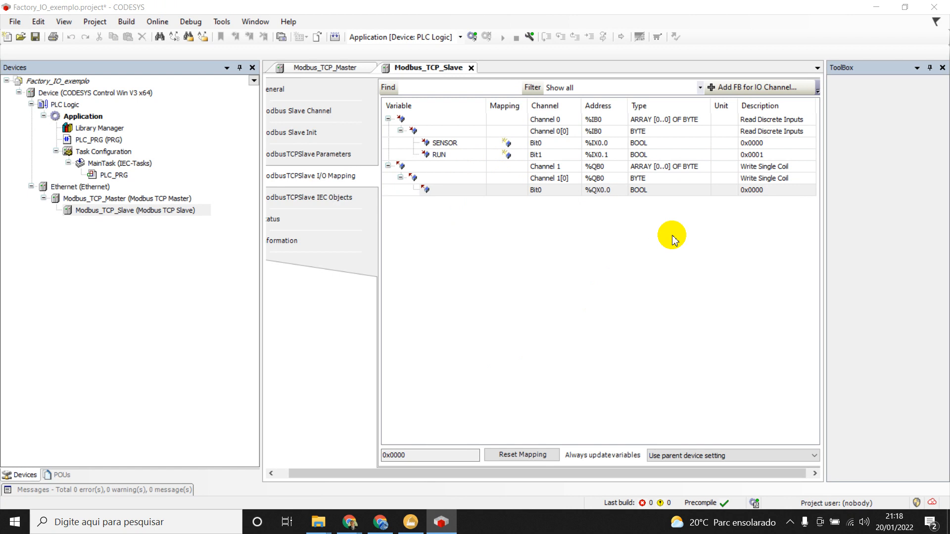
pyautogui.hotkey('alt', 'Tab')
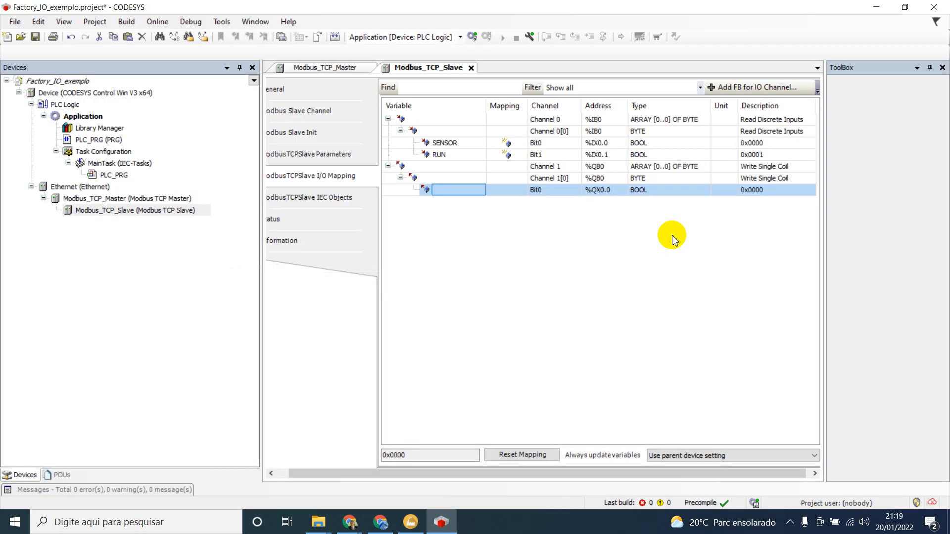
pyautogui.click(411, 522)
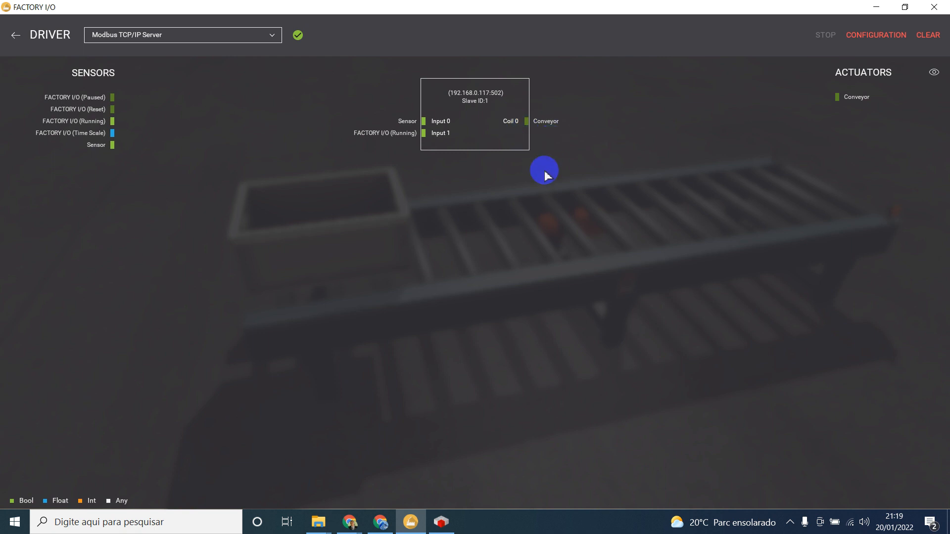
pyautogui.click(440, 522)
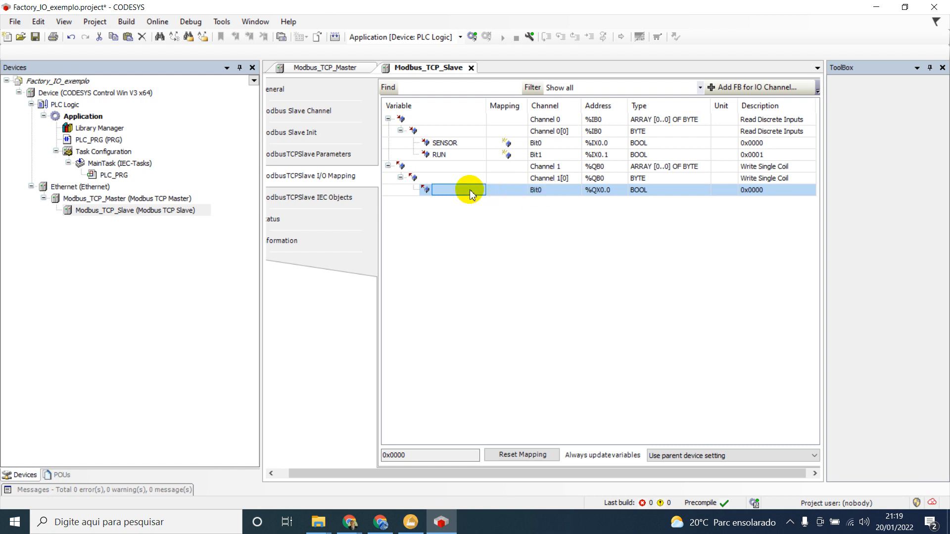
pyautogui.write('MOTOR')
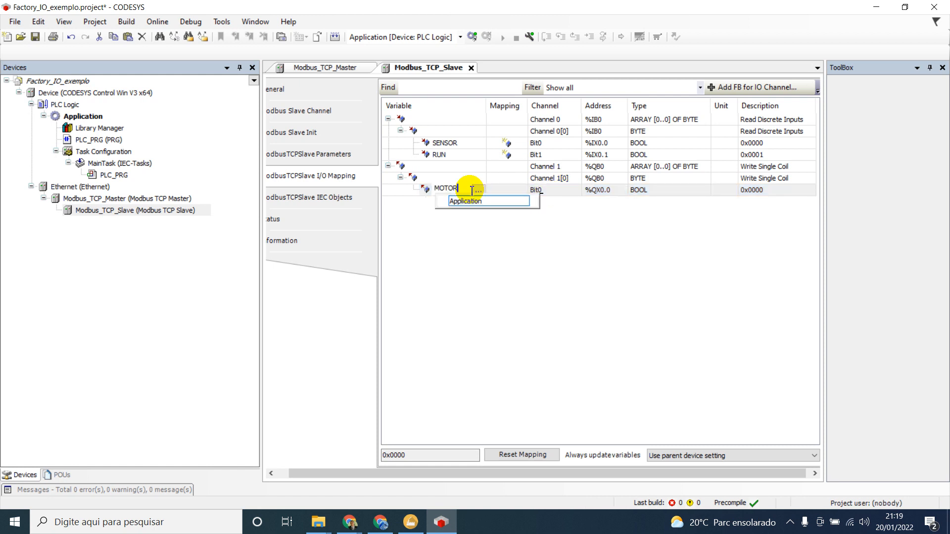
pyautogui.click(462, 240)
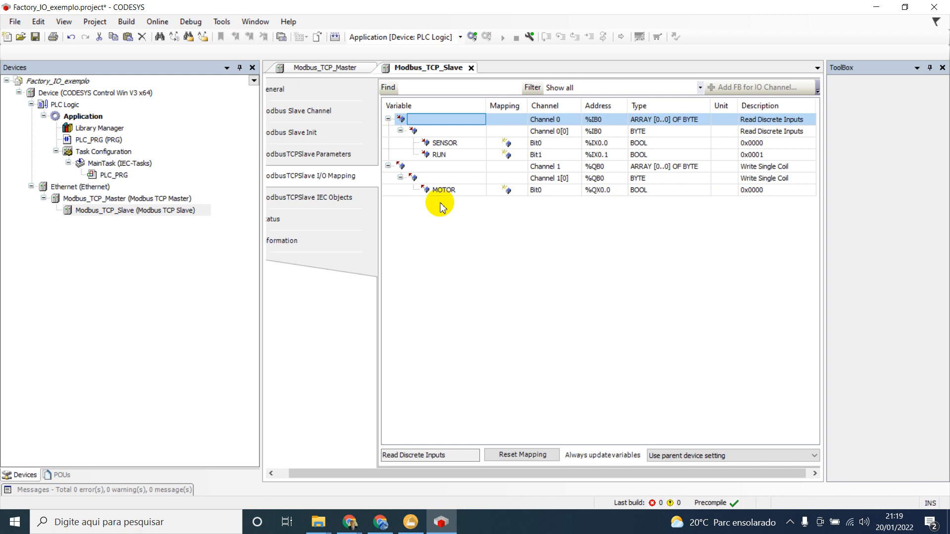
pyautogui.click(425, 212)
# Step: Review the SENSOR, RUN and MOTOR entries in the slave's I/O mapping
pyautogui.click(551, 193)
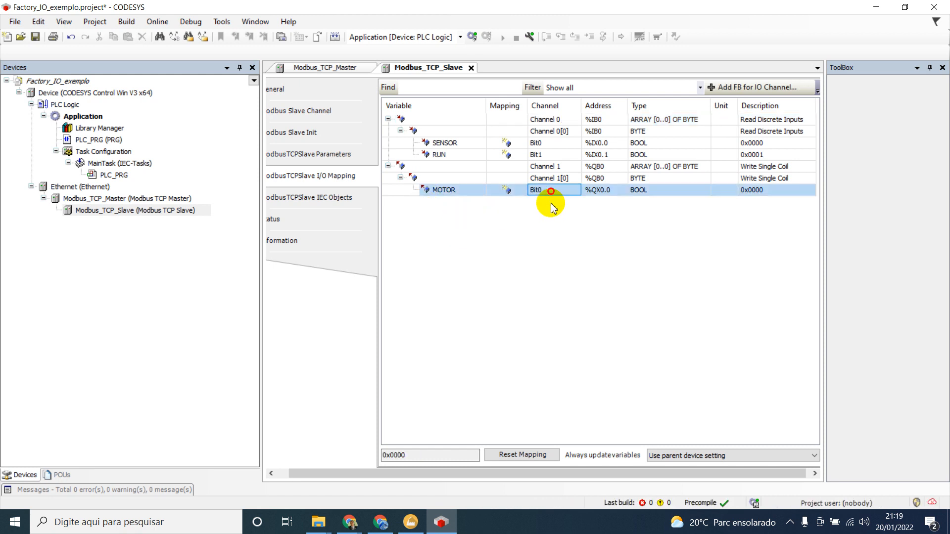
pyautogui.click(550, 206)
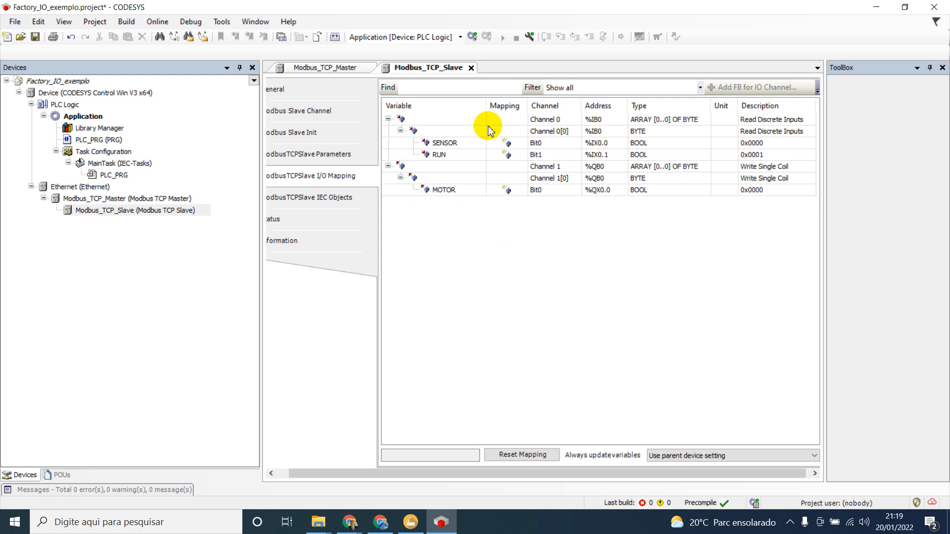
pyautogui.click(447, 144)
pyautogui.click(450, 154)
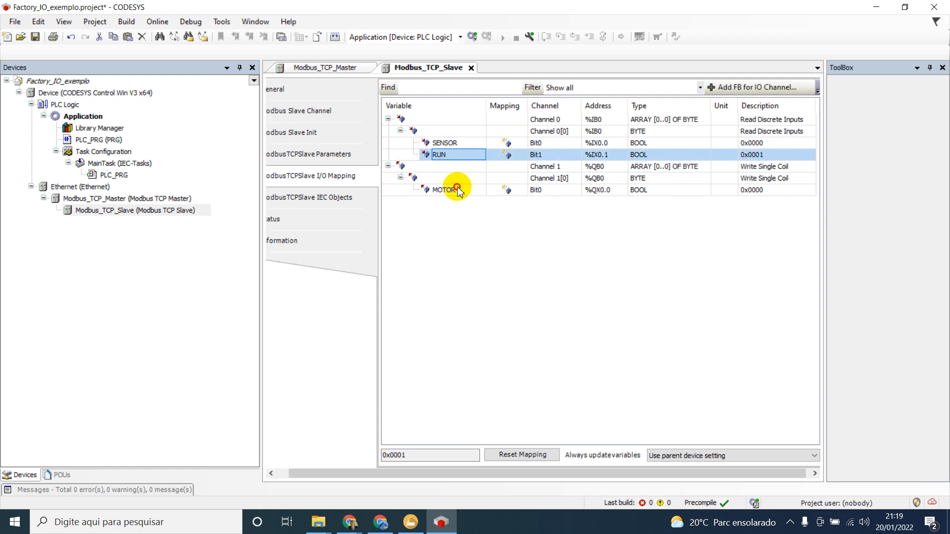
pyautogui.click(456, 190)
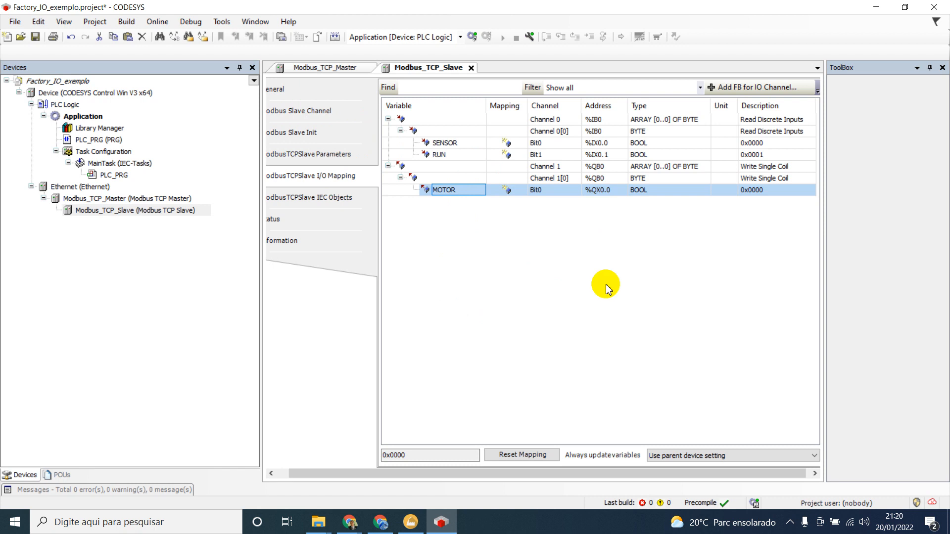
# Step: Reopen the Modbus TCP slave's configuration and check its IP address, unit ID and port in the general settings
pyautogui.click(471, 69)
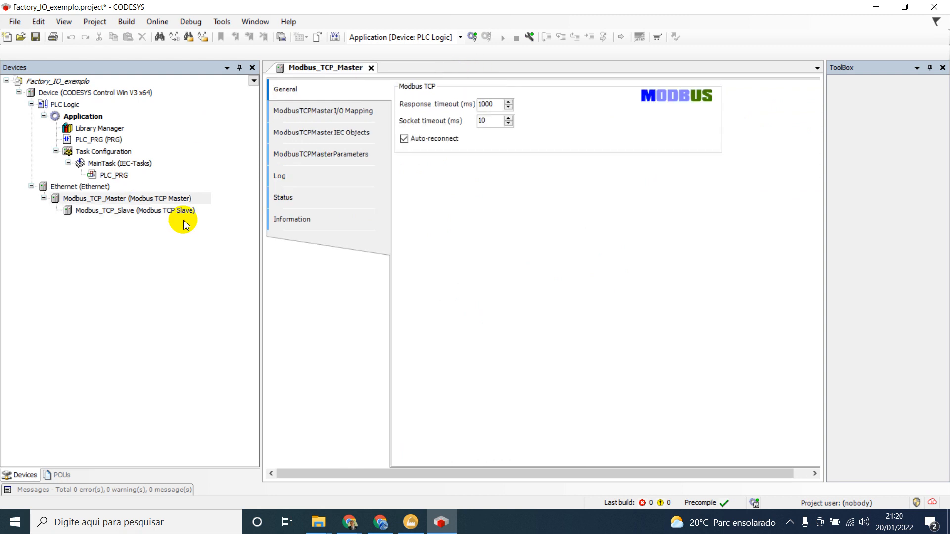
pyautogui.moveTo(184, 211); pyautogui.dragTo(520, 114)
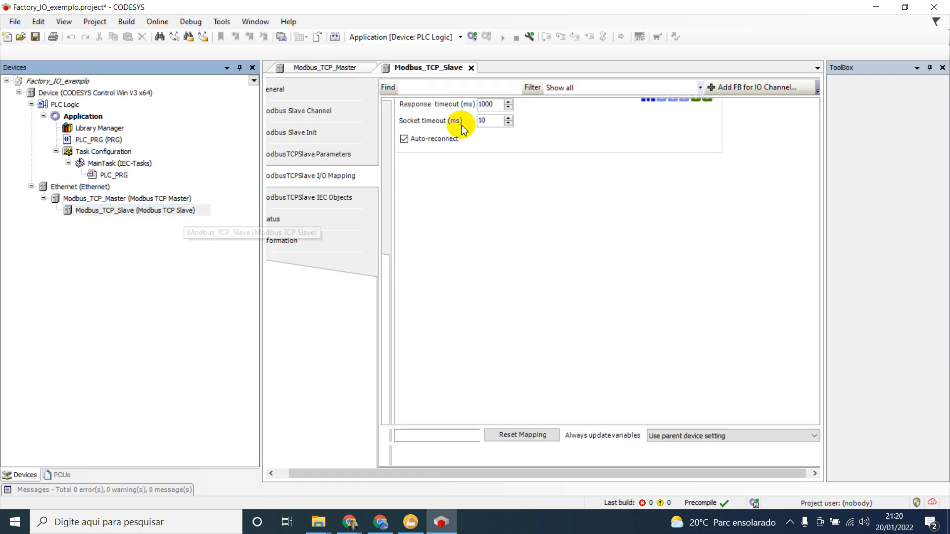
pyautogui.click(317, 92)
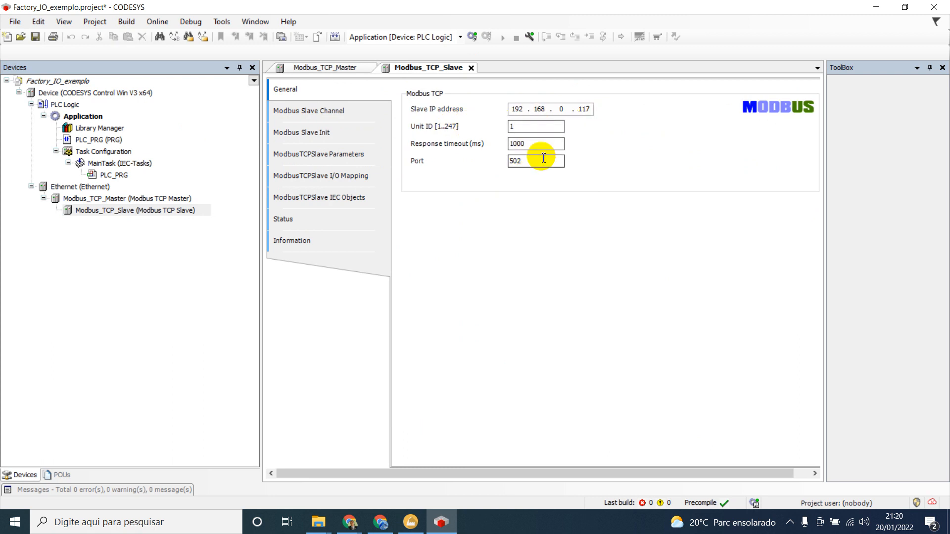
pyautogui.doubleClick(543, 127)
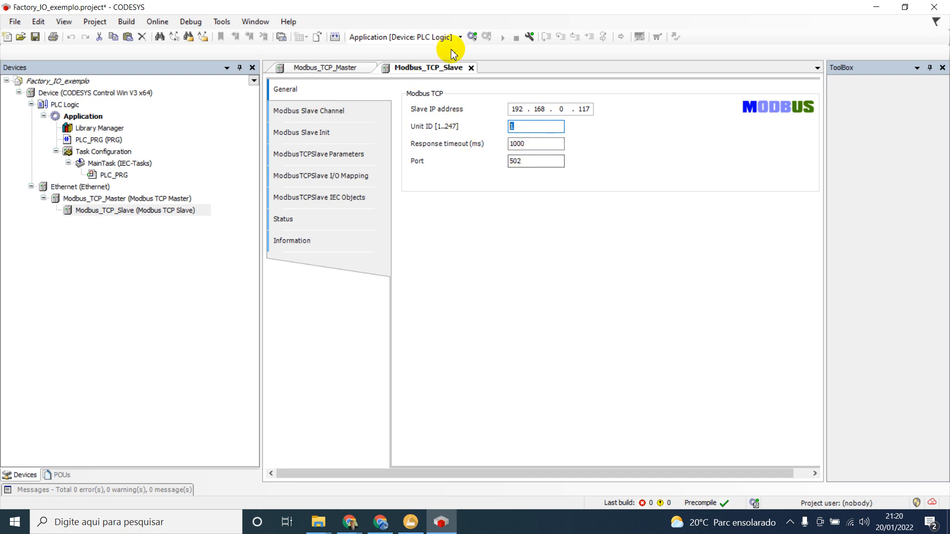
# Step: Log in to the PLC, download the latest code over the running application and start it
pyautogui.click(473, 38)
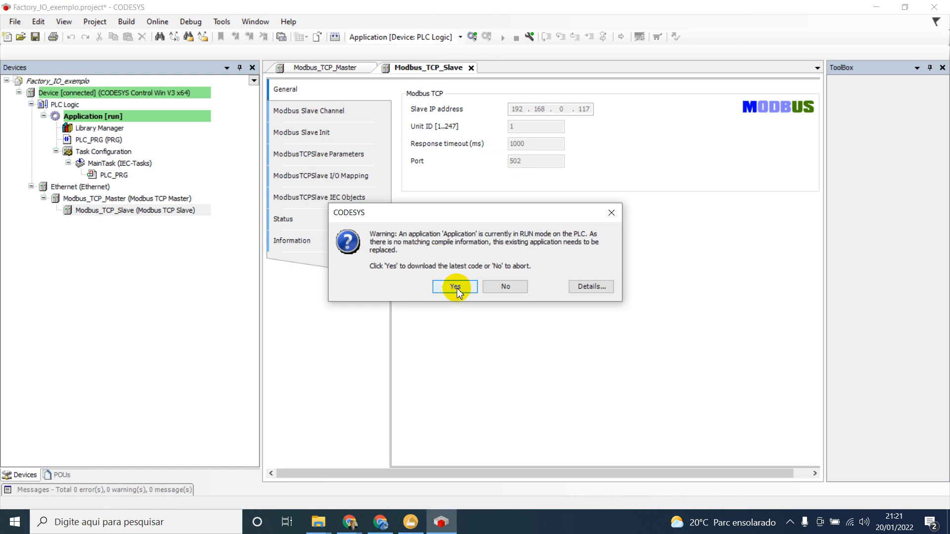
pyautogui.click(455, 288)
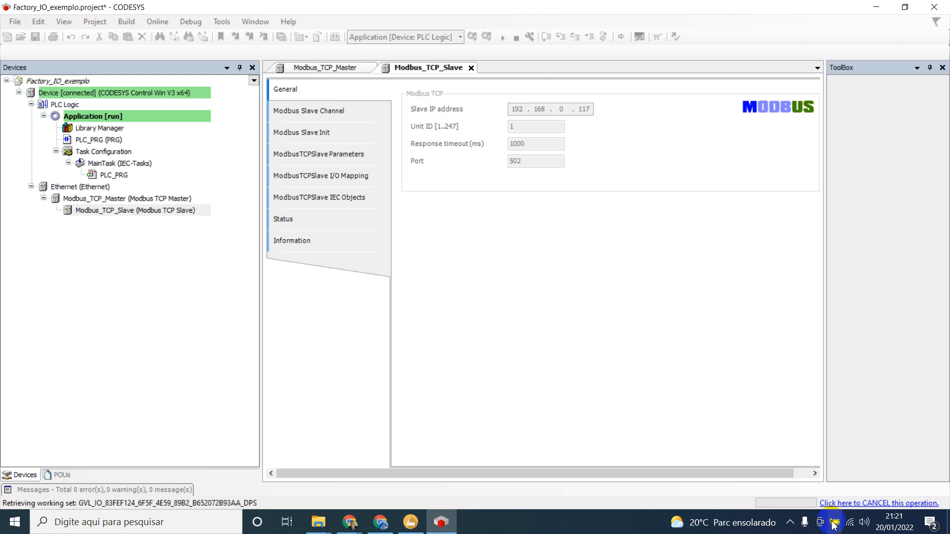
pyautogui.click(790, 523)
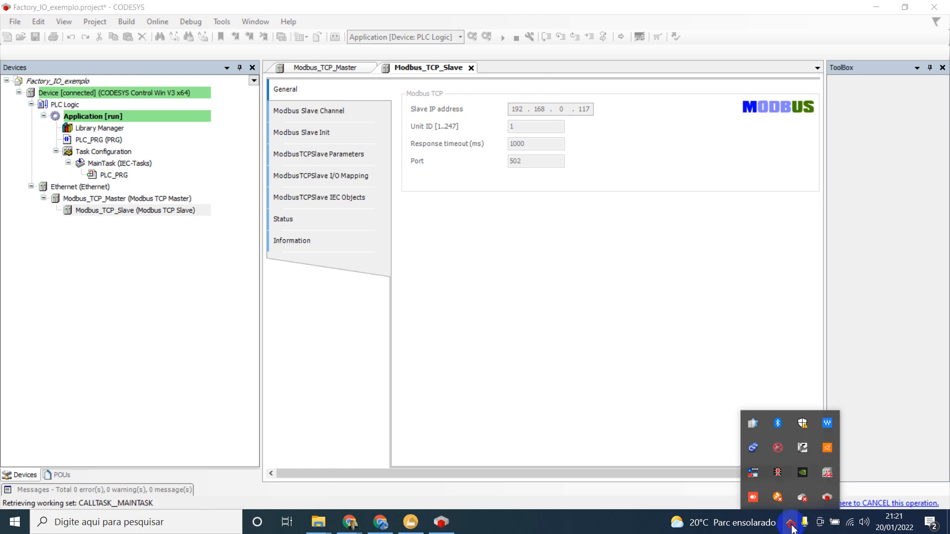
pyautogui.click(790, 523)
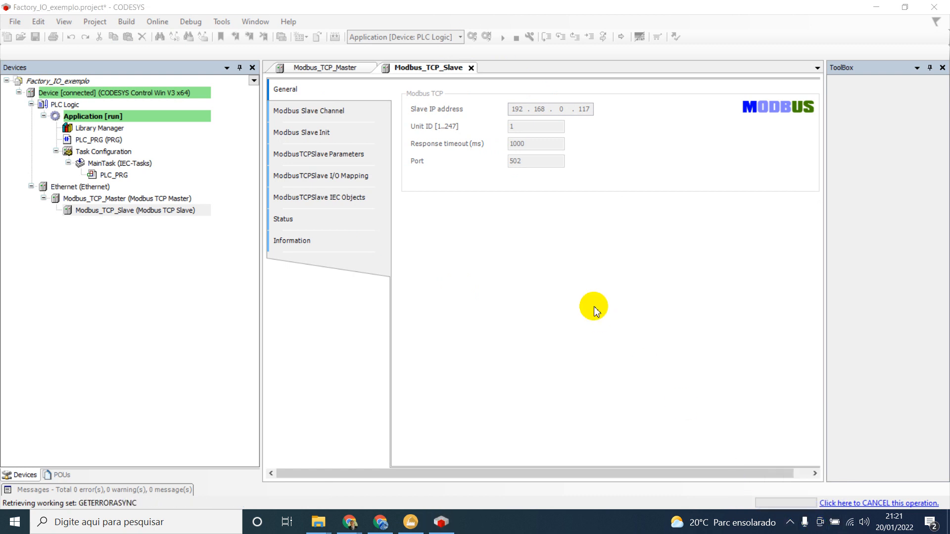
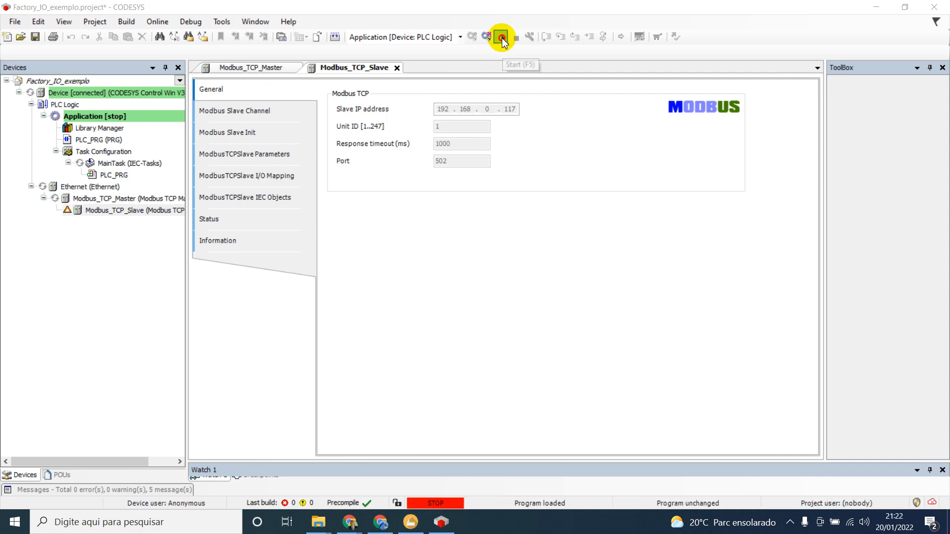
pyautogui.click(501, 37)
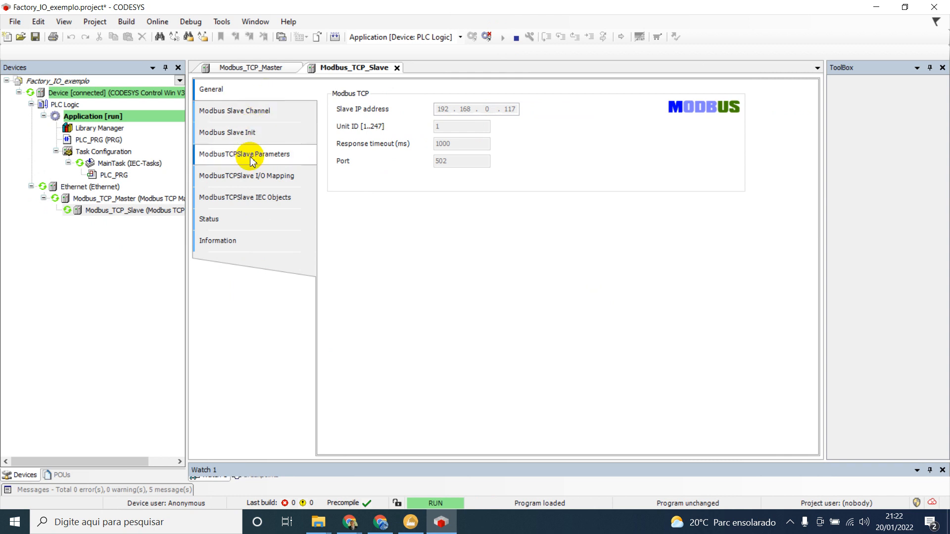
# Step: Compare the live SENSOR, RUN and MOTOR values in the slave's I/O mapping with the signals in the Factory I/O driver
pyautogui.click(257, 180)
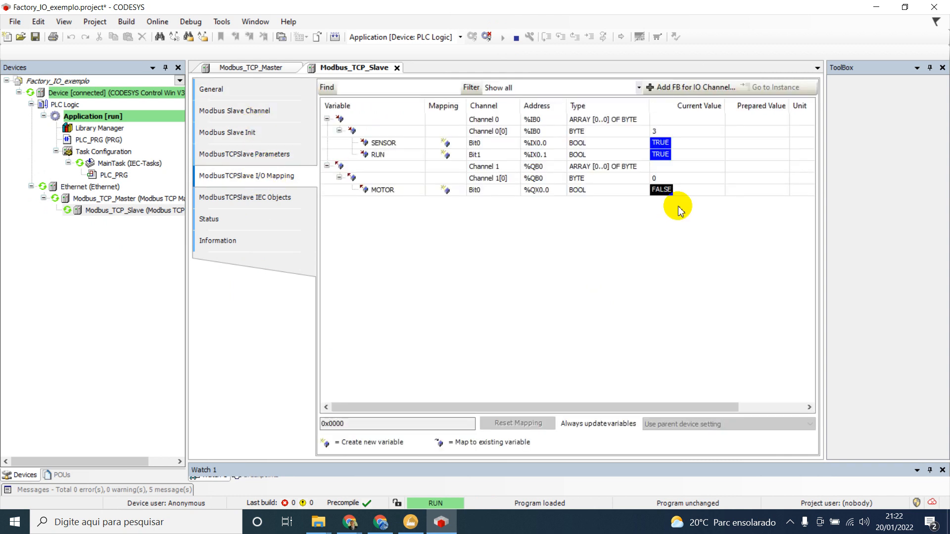
pyautogui.click(662, 144)
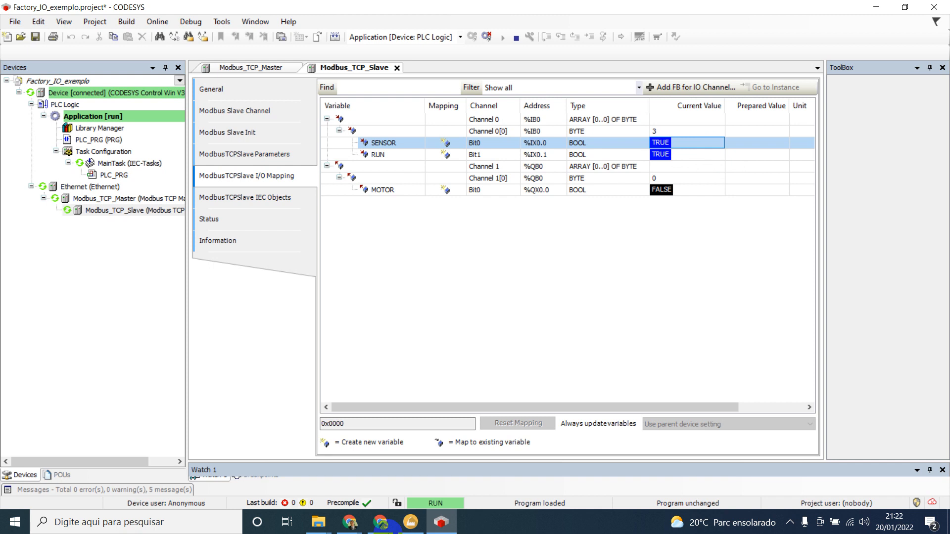
pyautogui.click(420, 528)
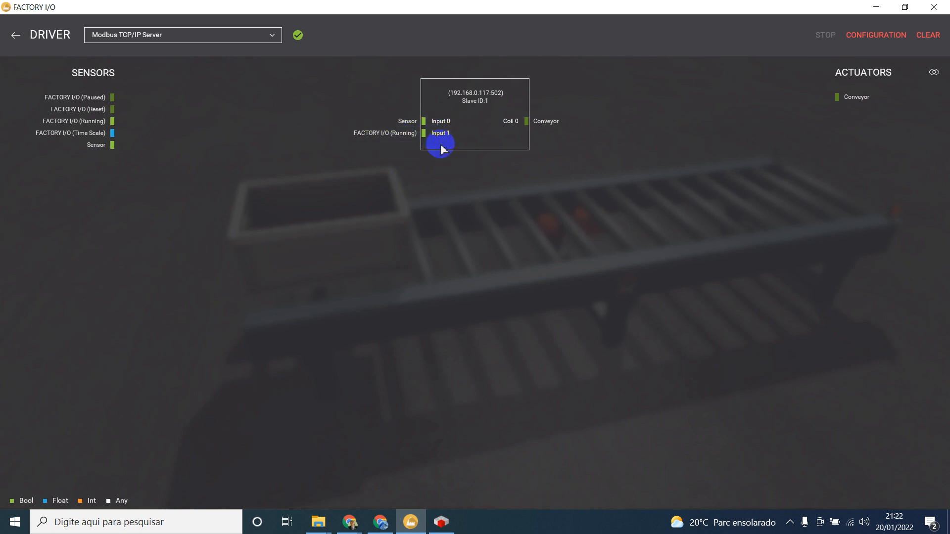
pyautogui.moveTo(406, 141); pyautogui.dragTo(438, 140)
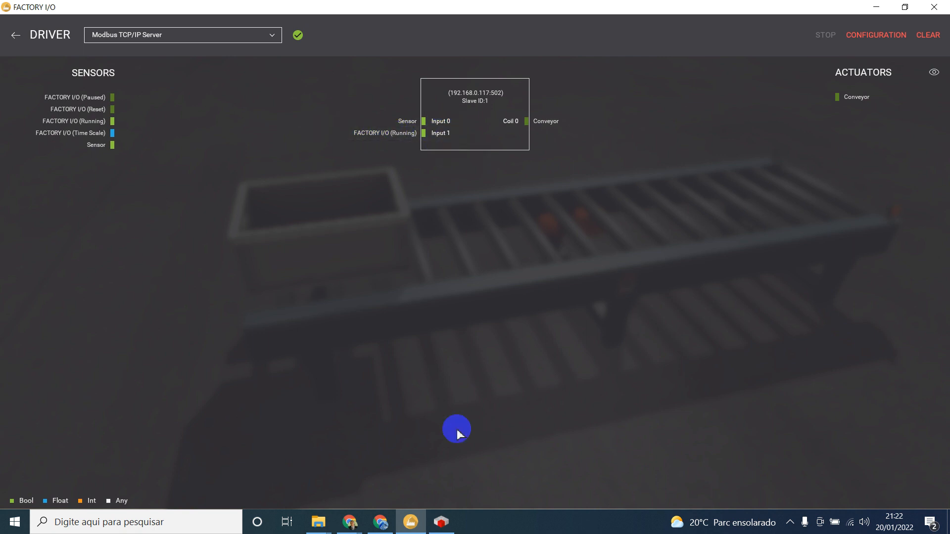
pyautogui.click(441, 522)
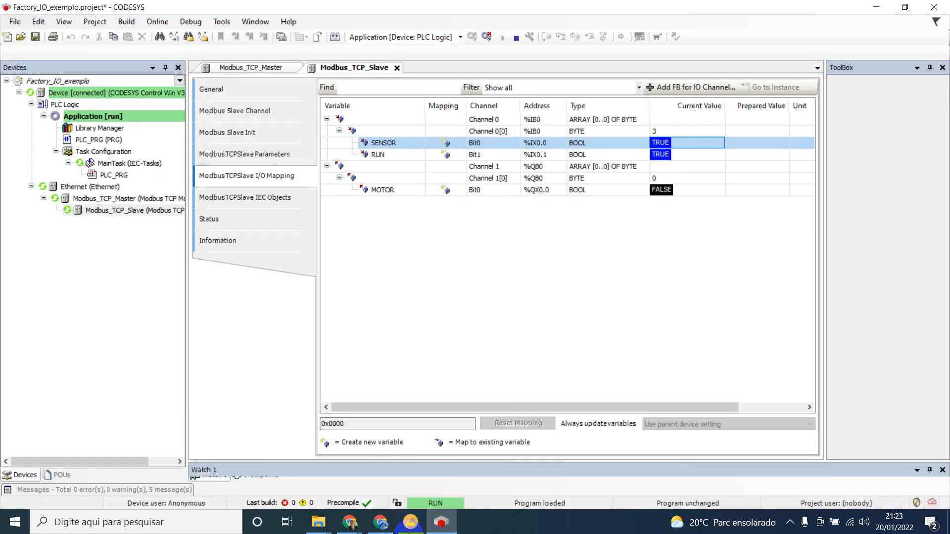
pyautogui.click(418, 530)
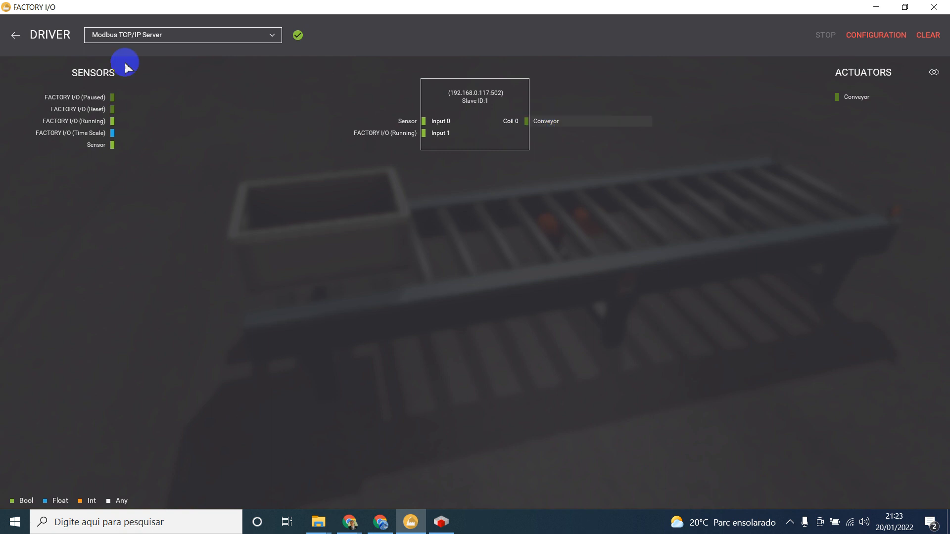
# Step: Return to the Factory I/O scene and place a resized CODESYS window over it, with the Devices and ToolBox panes auto-hidden
pyautogui.click(15, 38)
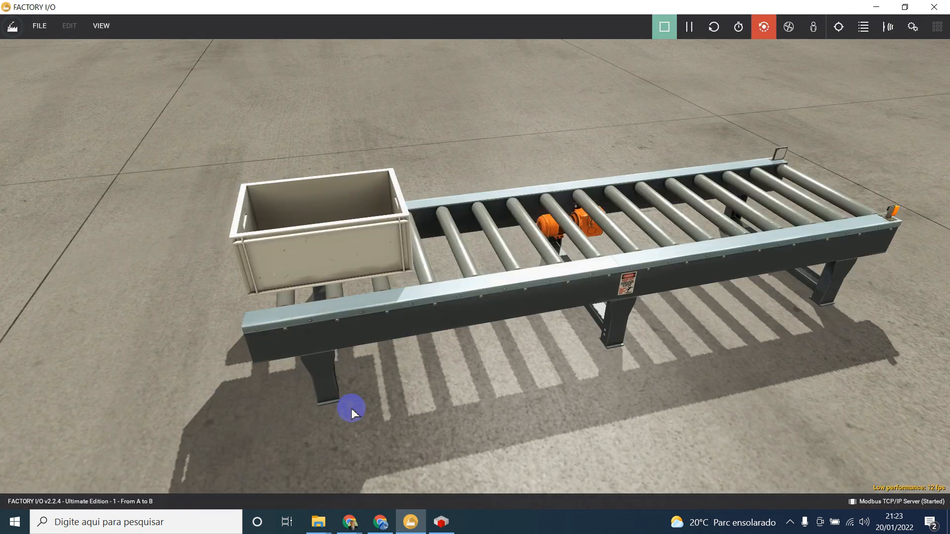
pyautogui.click(446, 522)
pyautogui.moveTo(493, 14); pyautogui.dragTo(621, 296)
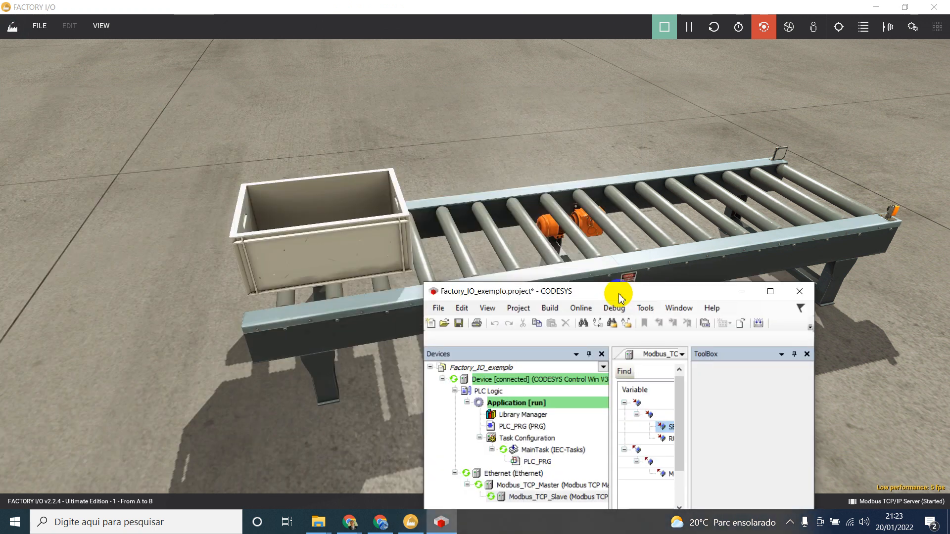
pyautogui.click(589, 357)
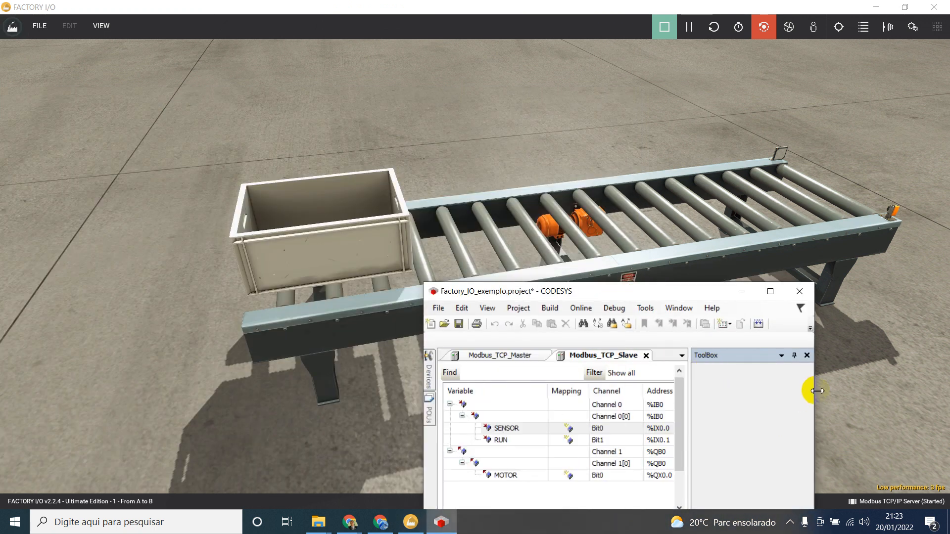
pyautogui.moveTo(818, 391); pyautogui.dragTo(841, 389)
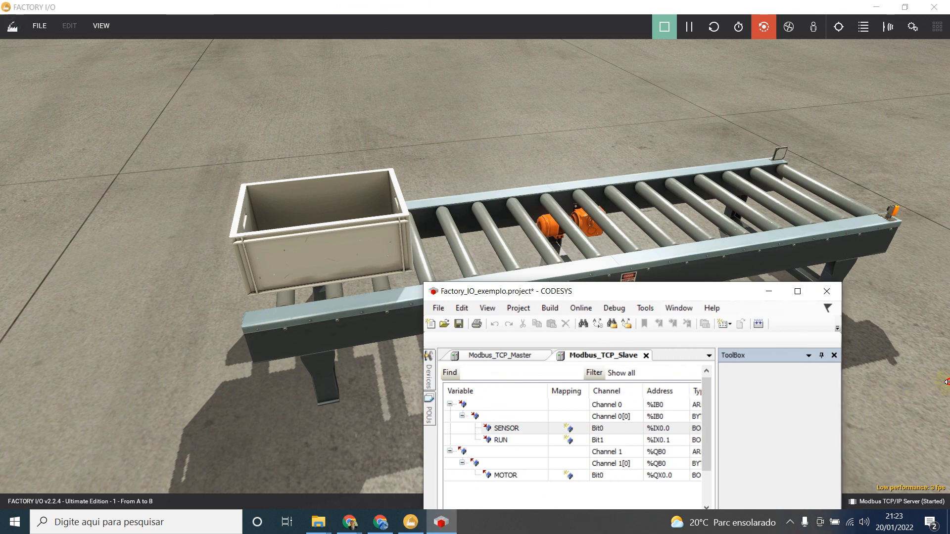
pyautogui.moveTo(945, 382); pyautogui.dragTo(948, 383)
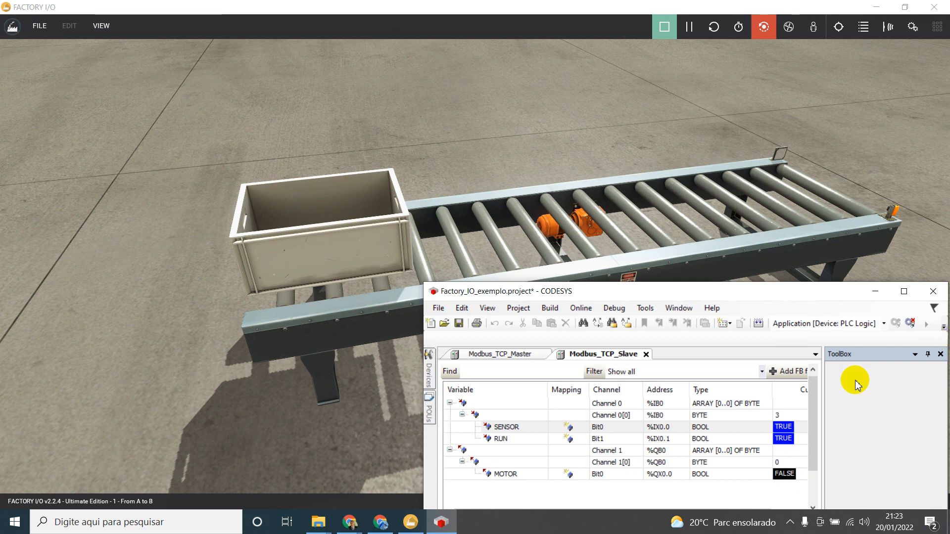
pyautogui.click(928, 354)
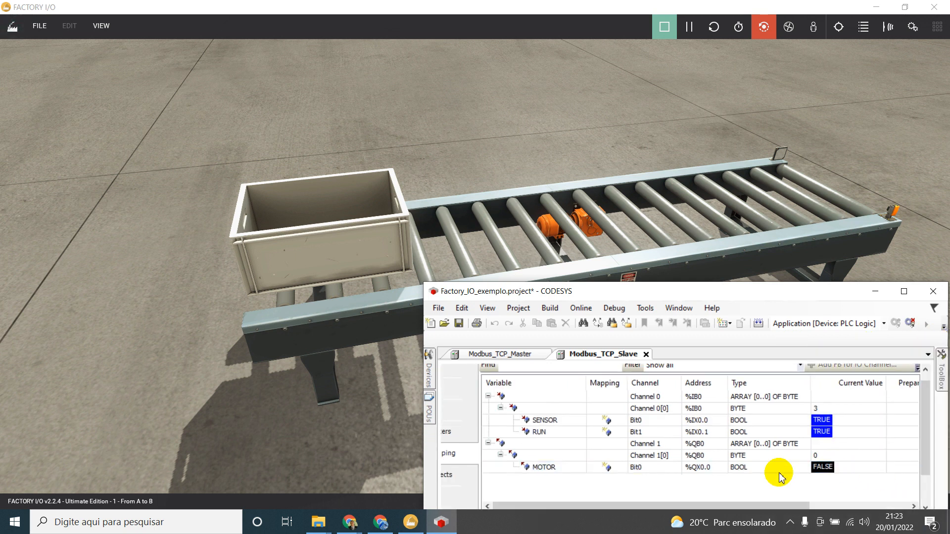
# Step: Prepare the value TRUE for MOTOR in the slave's I/O mapping and look for a command to write it
pyautogui.click(892, 468)
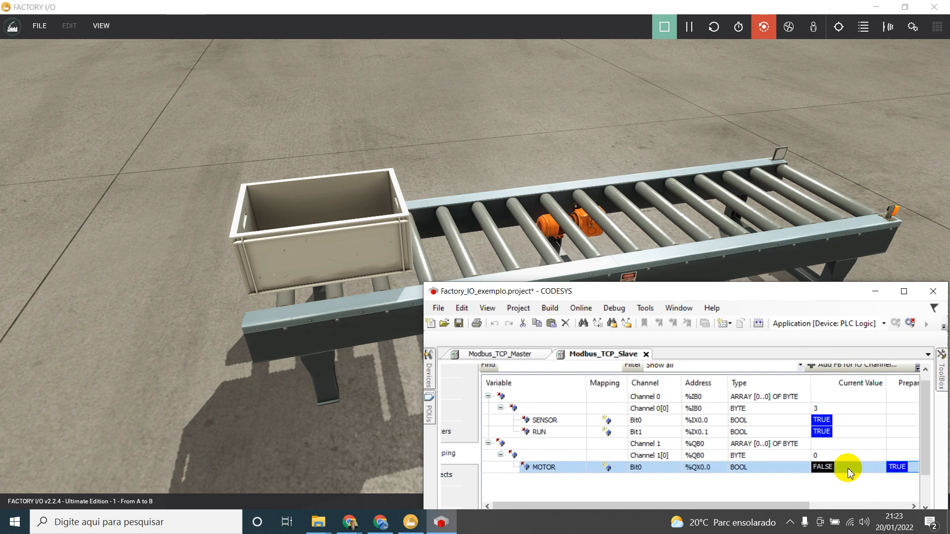
pyautogui.click(899, 468)
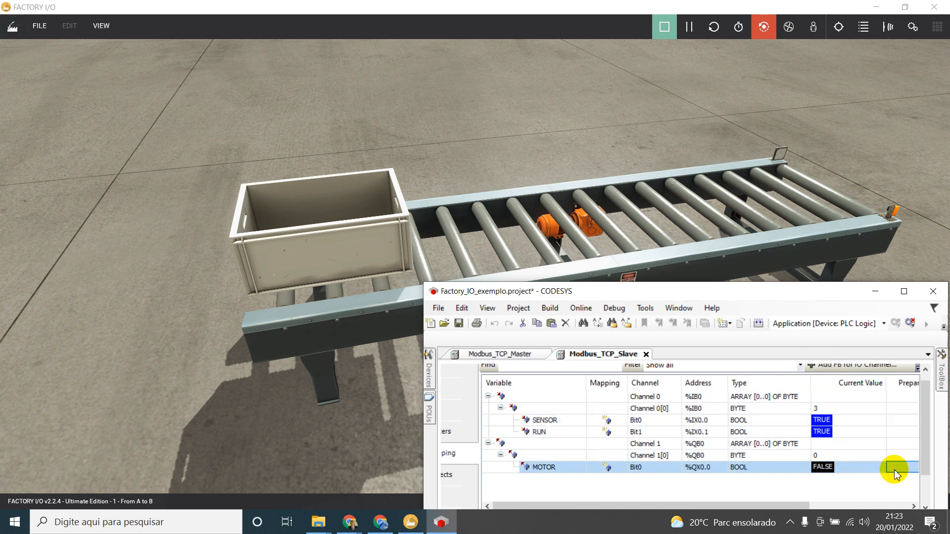
pyautogui.click(894, 469)
pyautogui.rightClick(859, 469)
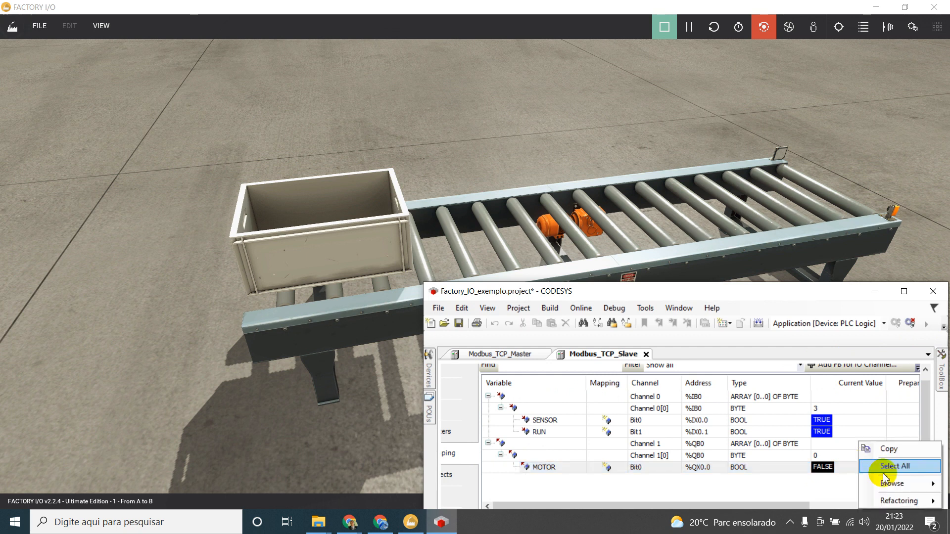
pyautogui.click(837, 249)
pyautogui.moveTo(840, 296); pyautogui.dragTo(850, 203)
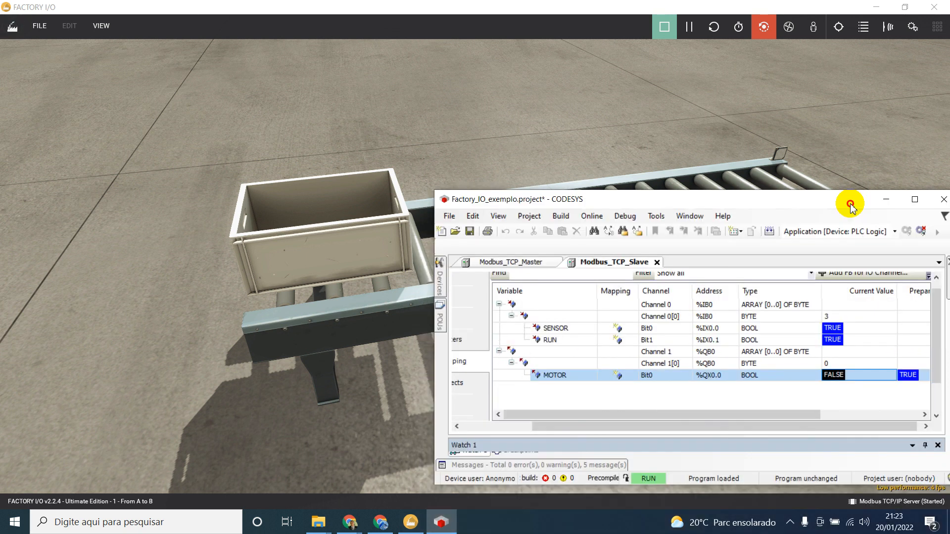
pyautogui.rightClick(874, 379)
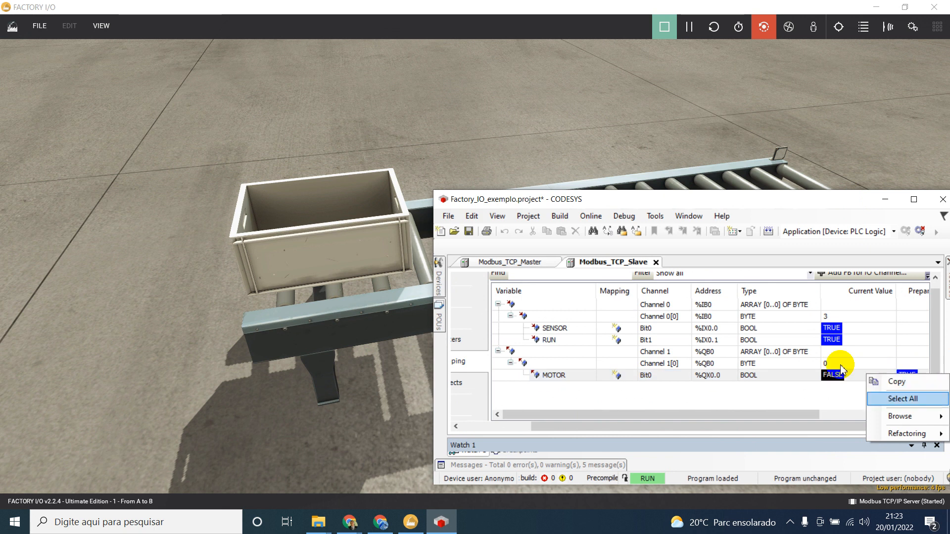
pyautogui.click(741, 398)
pyautogui.rightClick(658, 349)
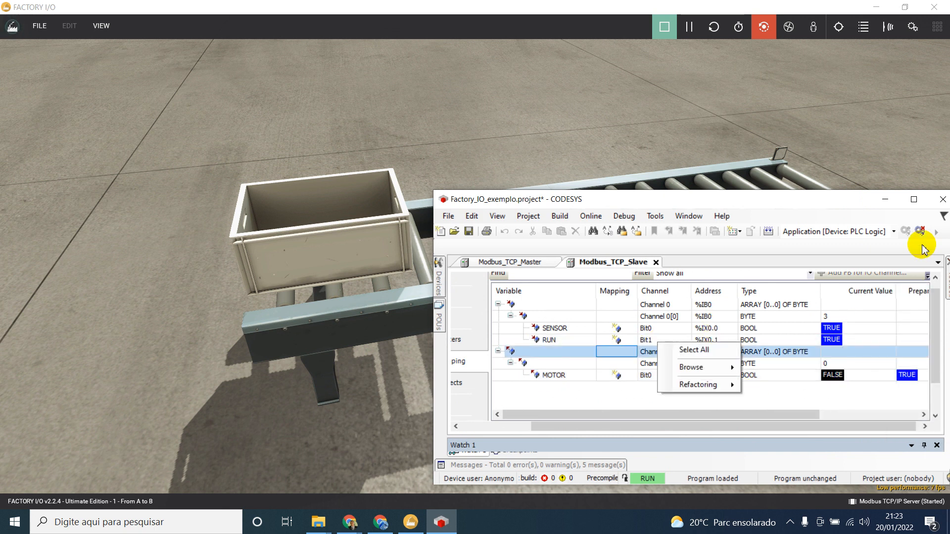
# Step: Maximize the CODESYS window and switch MOTOR's prepared value to FALSE, checking the Modbus TCP master's settings as well
pyautogui.click(914, 198)
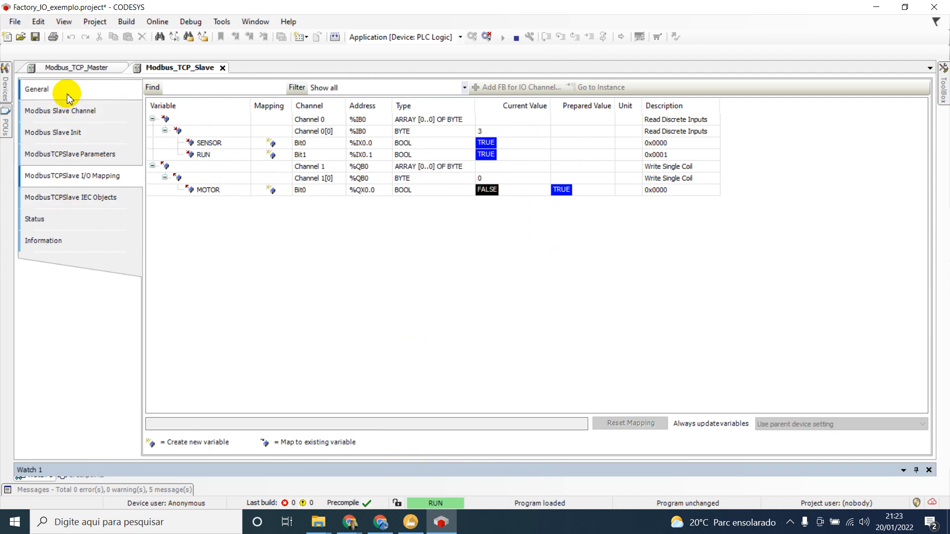
pyautogui.click(561, 190)
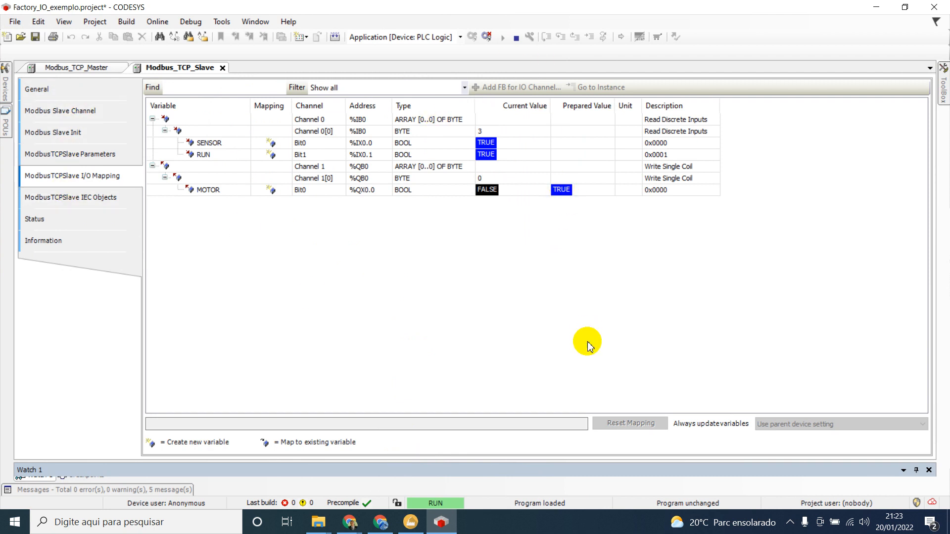
pyautogui.click(221, 142)
pyautogui.rightClick(221, 143)
pyautogui.click(216, 131)
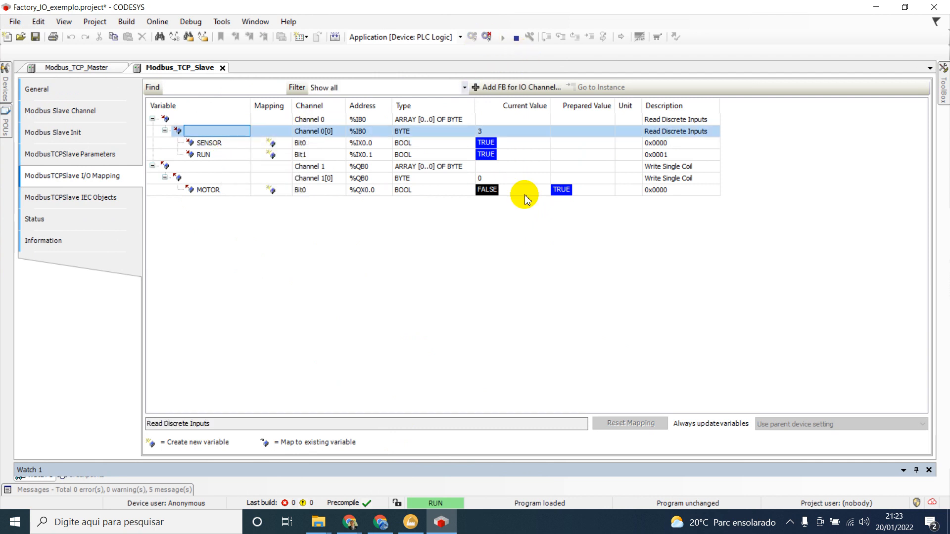
pyautogui.click(563, 190)
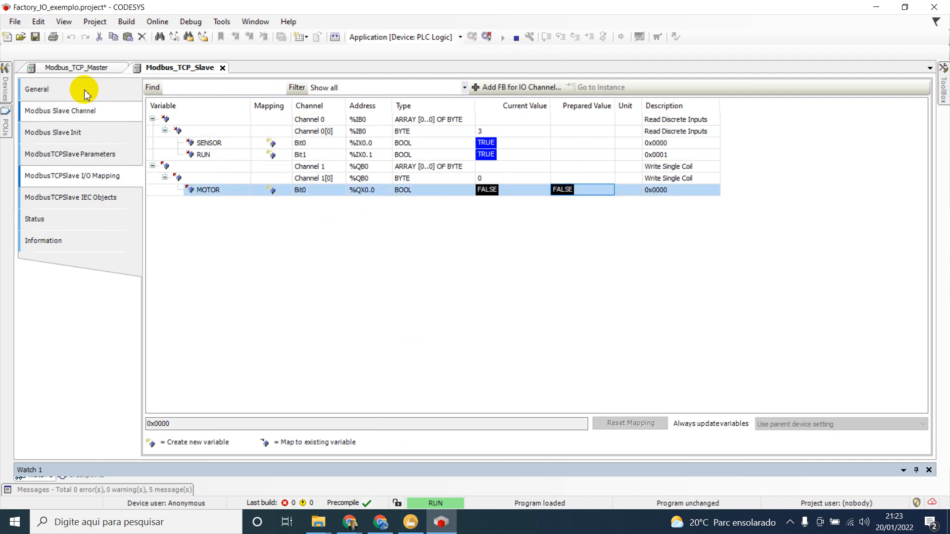
pyautogui.click(76, 68)
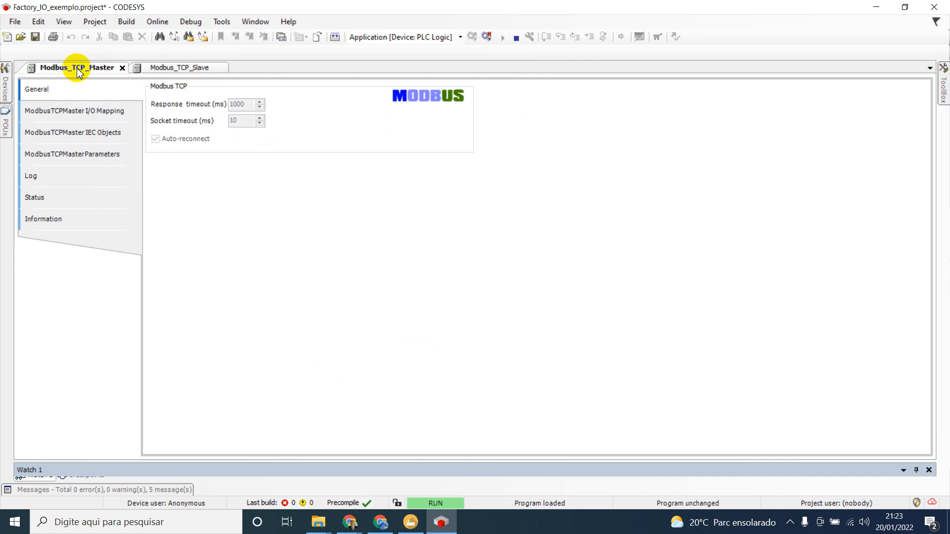
pyautogui.click(159, 66)
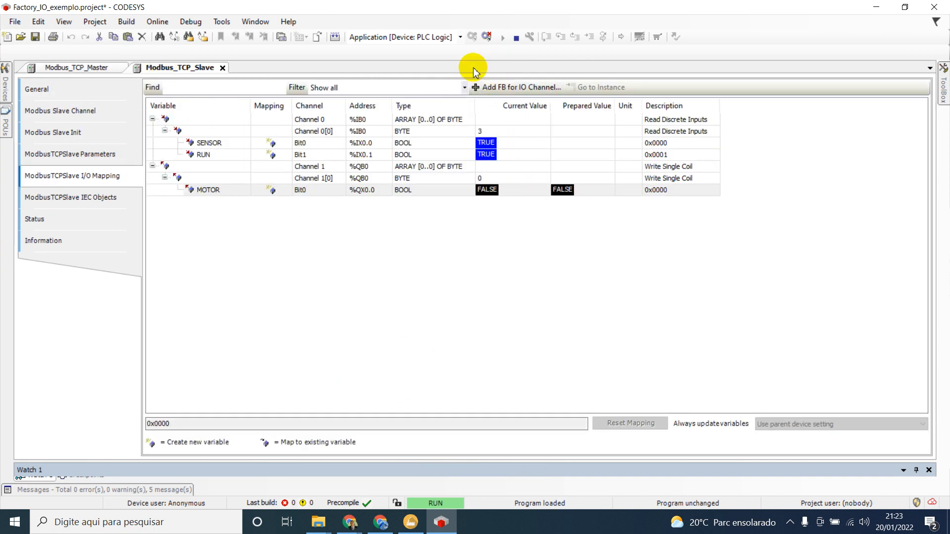
# Step: Log out of the PLC and narrow the Devices pane to enlarge the editor area
pyautogui.click(485, 38)
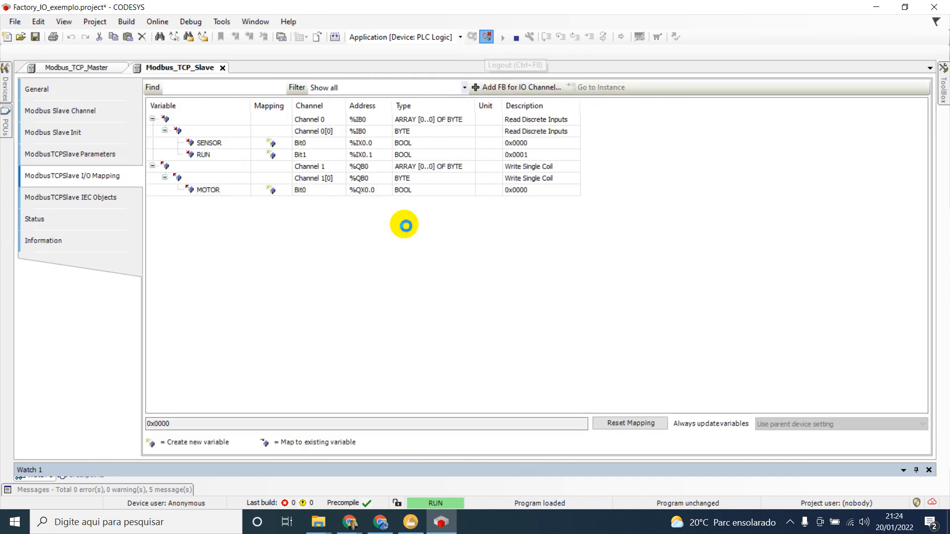
pyautogui.click(223, 69)
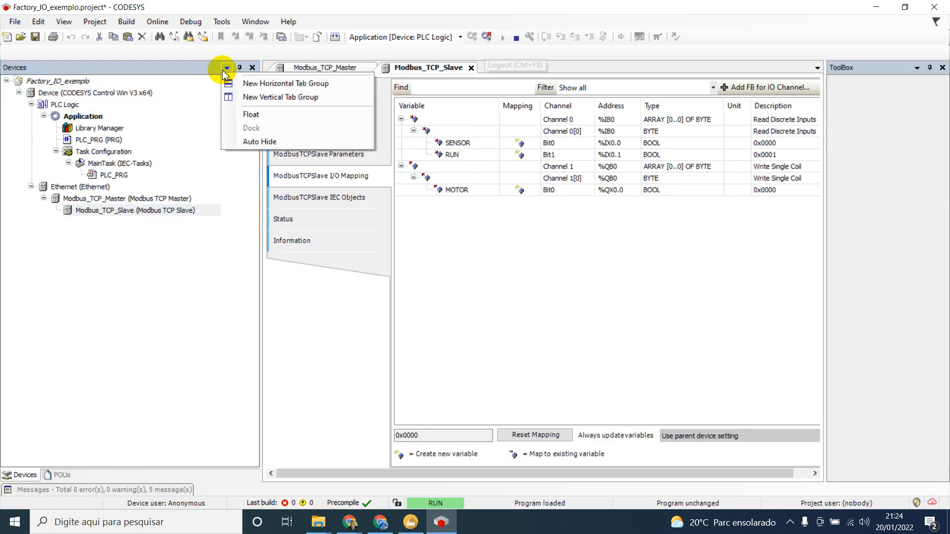
pyautogui.click(261, 192)
pyautogui.moveTo(259, 197); pyautogui.dragTo(133, 206)
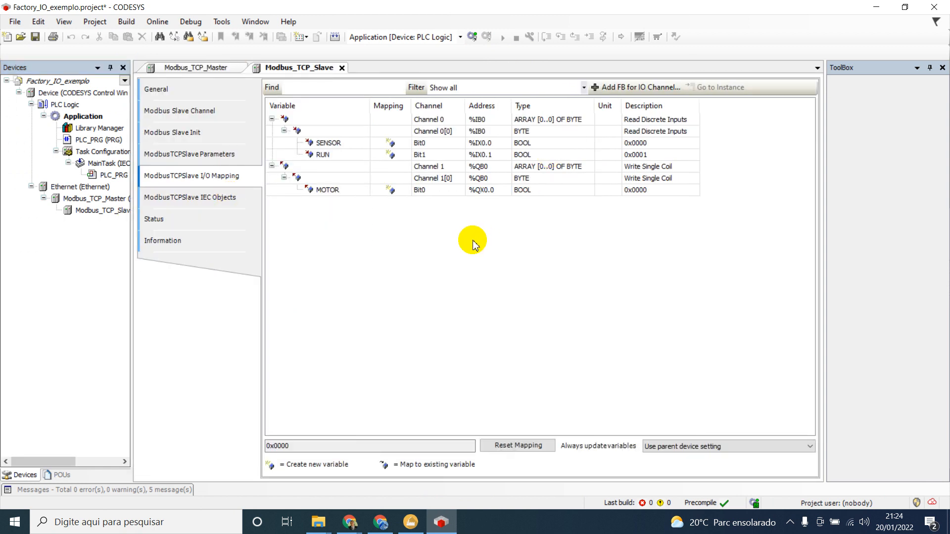
# Step: View the slave's general settings and open the program PLC_PRG for editing
pyautogui.click(159, 90)
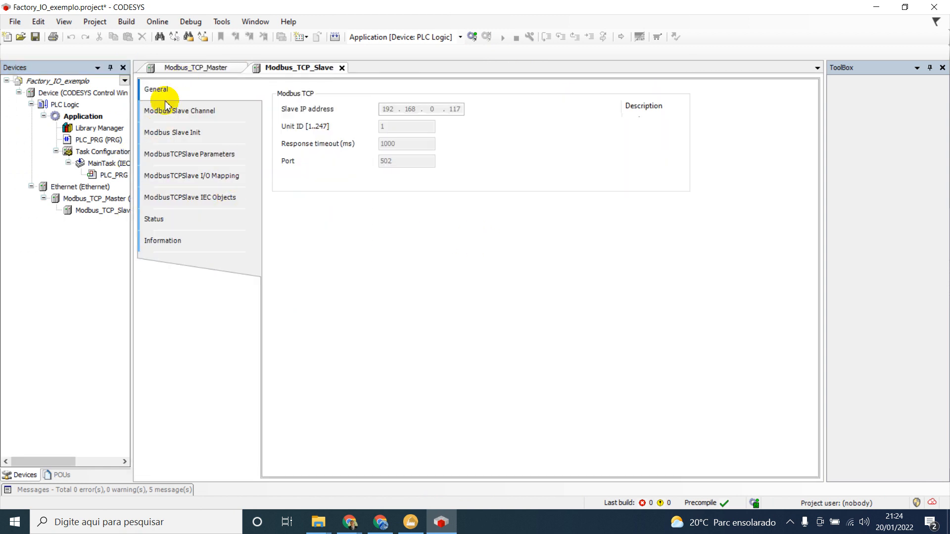
pyautogui.click(96, 140)
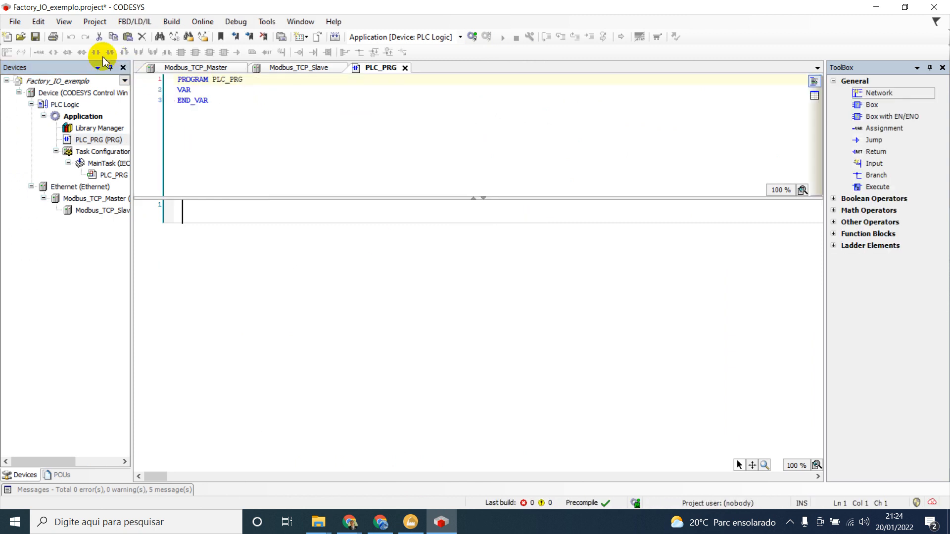
# Step: Insert a contact named TESTE in network 1 of PLC_PRG and declare it as a BOOL variable
pyautogui.click(207, 211)
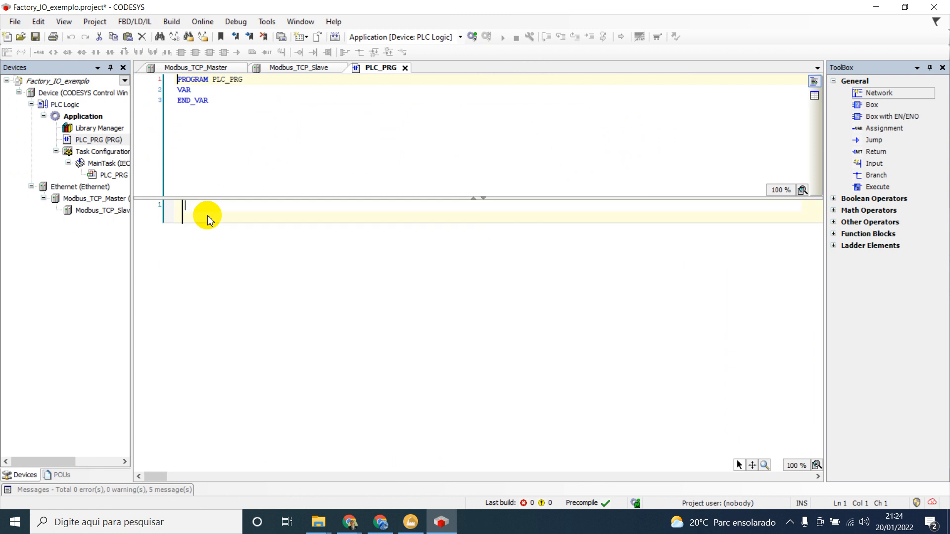
pyautogui.click(196, 213)
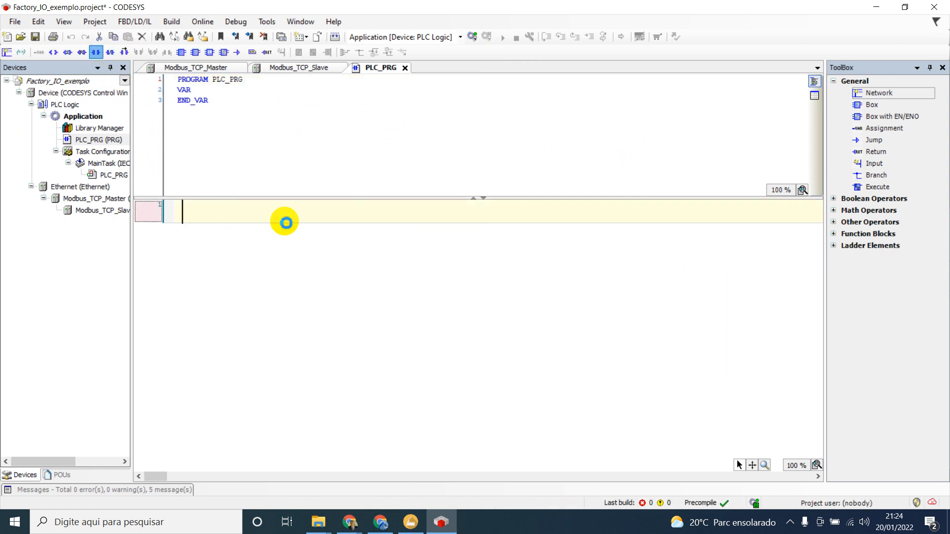
pyautogui.click(286, 222)
pyautogui.click(218, 229)
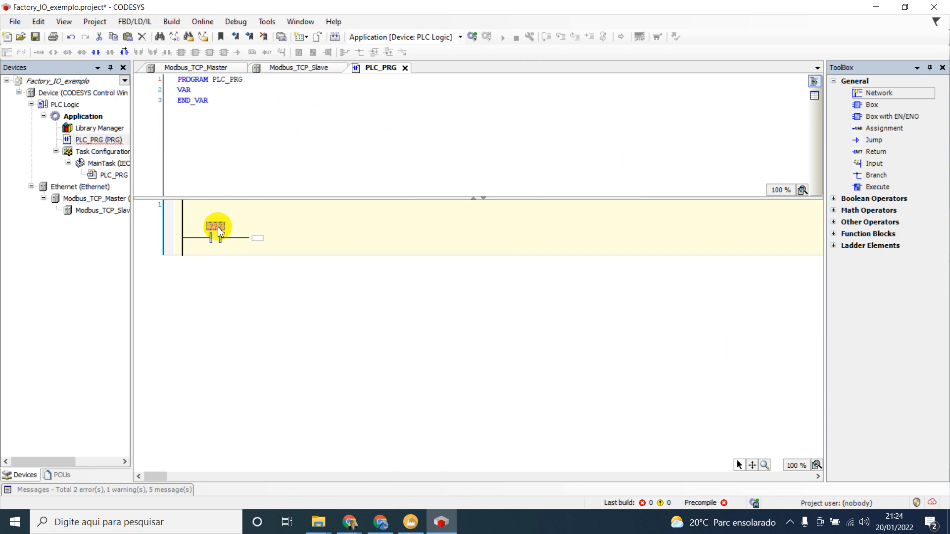
pyautogui.click(218, 227)
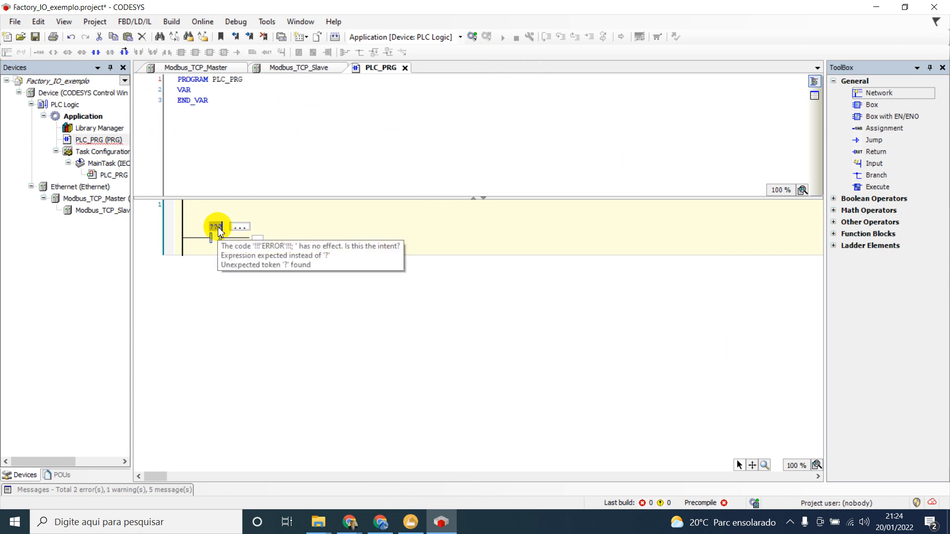
pyautogui.write('TESTE')
pyautogui.press('Return')
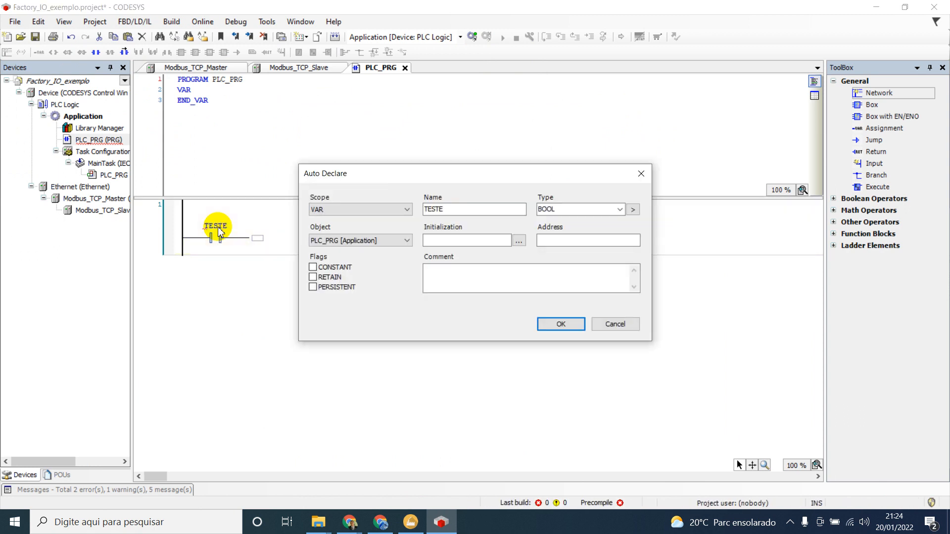
pyautogui.click(543, 327)
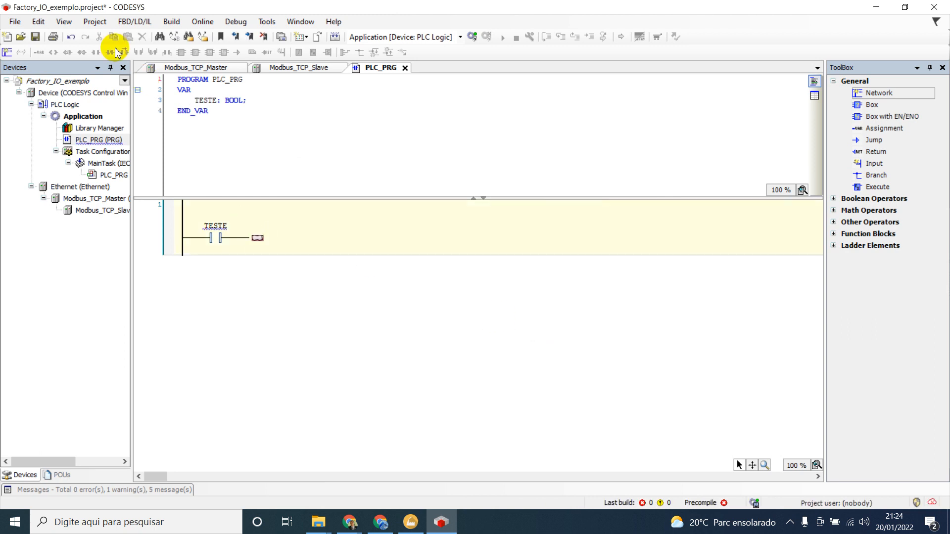
# Step: Add a coil after the TESTE contact and assign it the variable MOTOR
pyautogui.click(54, 52)
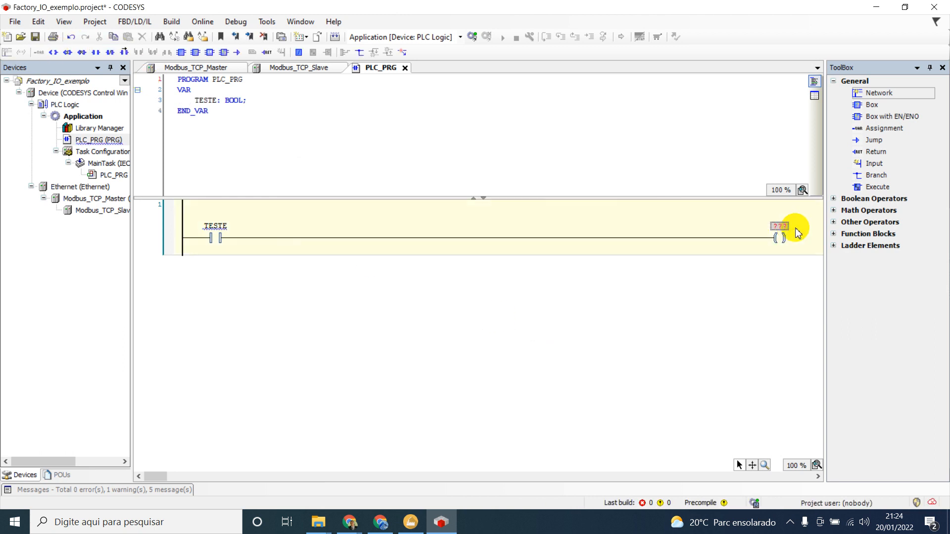
pyautogui.click(786, 227)
pyautogui.write('MTORQ')
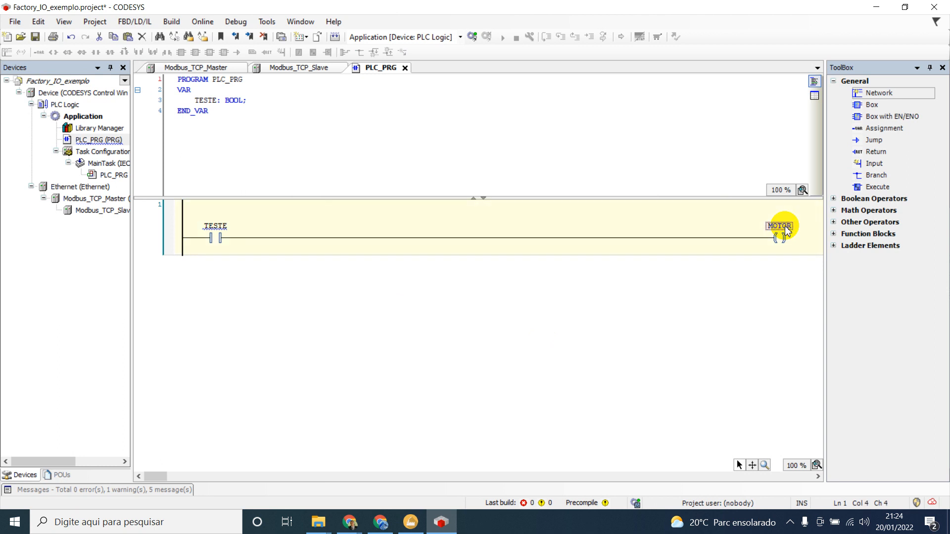
pyautogui.press('Return')
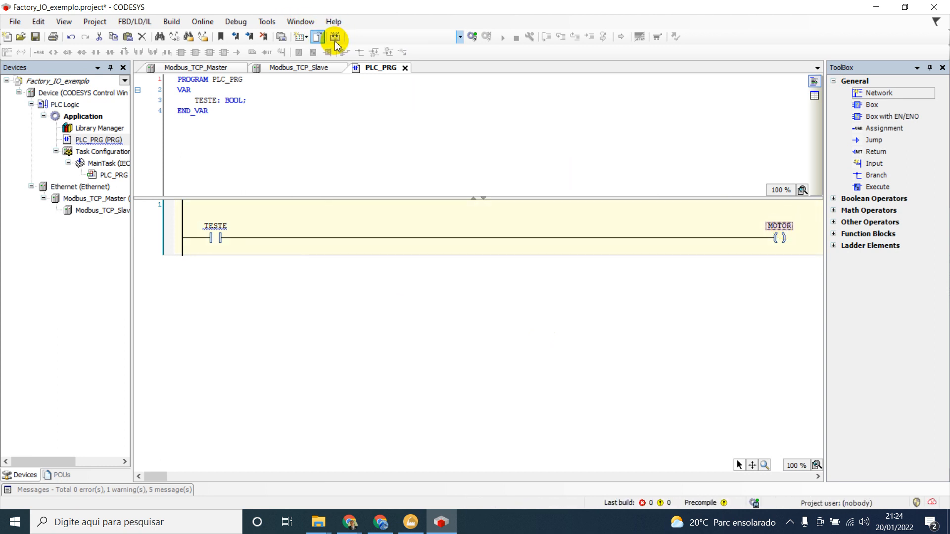
# Step: Log in to the PLC with online change and make sure the application is started
pyautogui.click(472, 36)
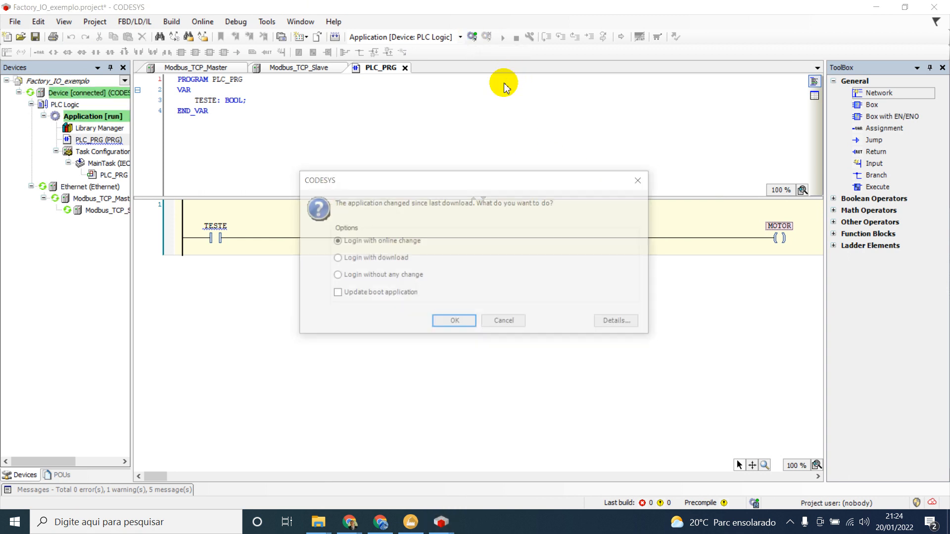
pyautogui.click(467, 319)
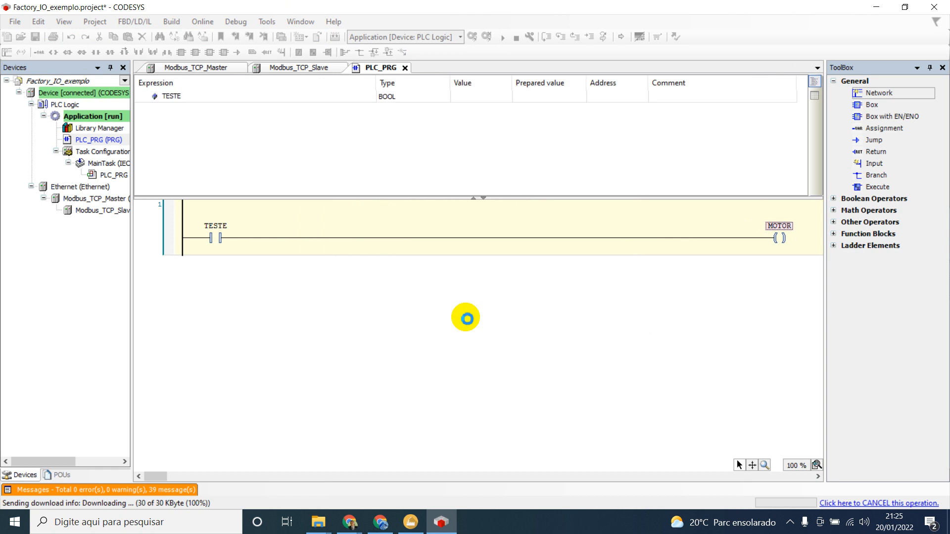
pyautogui.click(504, 38)
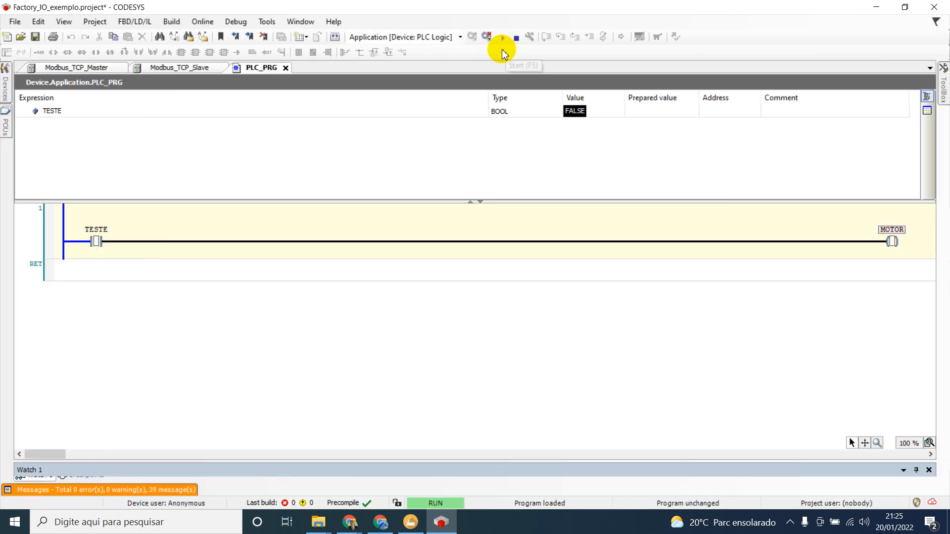
# Step: Float the CODESYS window over the Factory I/O scene, and write TRUE to TESTE before forcing it to FALSE
pyautogui.moveTo(519, 5); pyautogui.dragTo(670, 291)
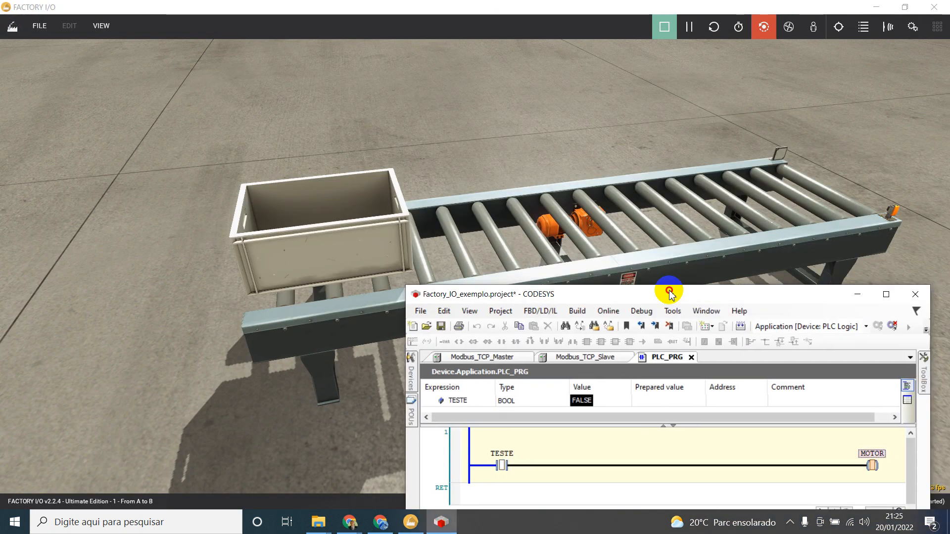
pyautogui.rightClick(502, 468)
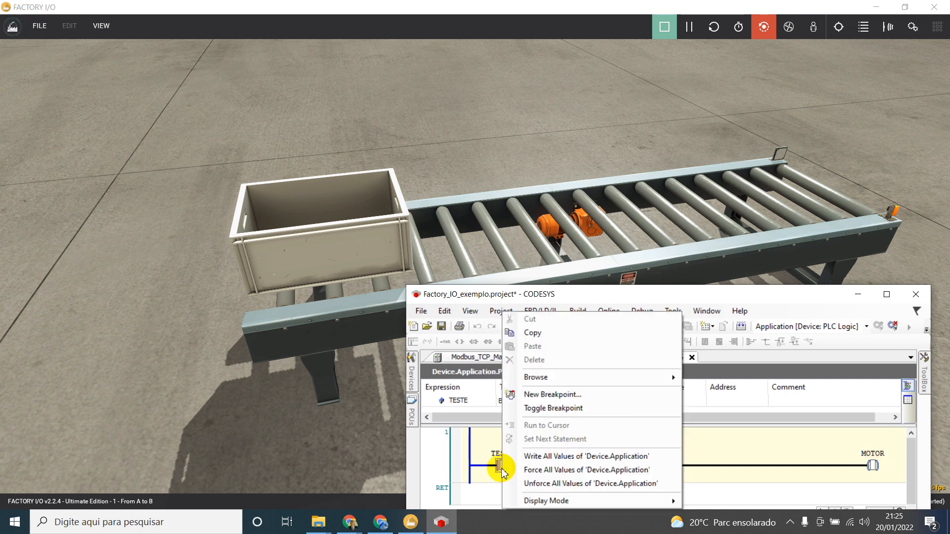
pyautogui.click(535, 454)
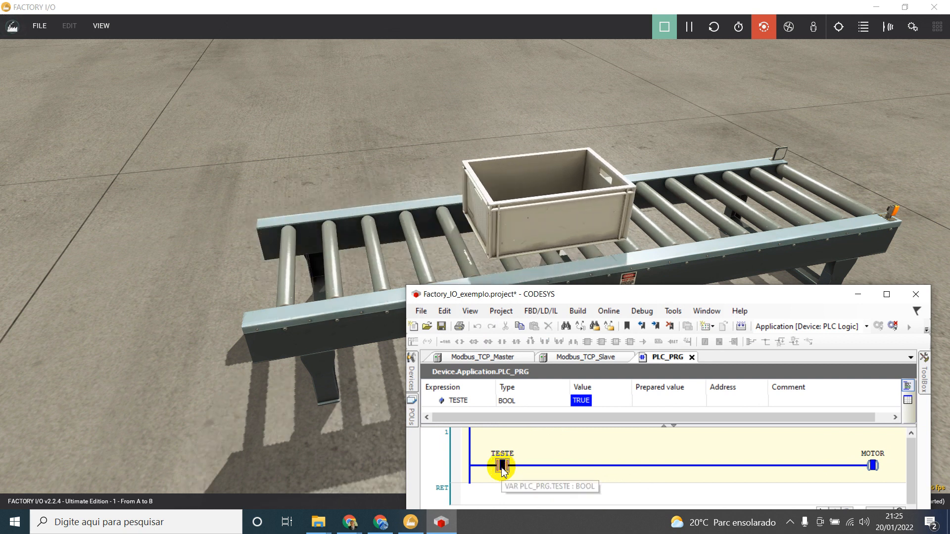
pyautogui.doubleClick(502, 468)
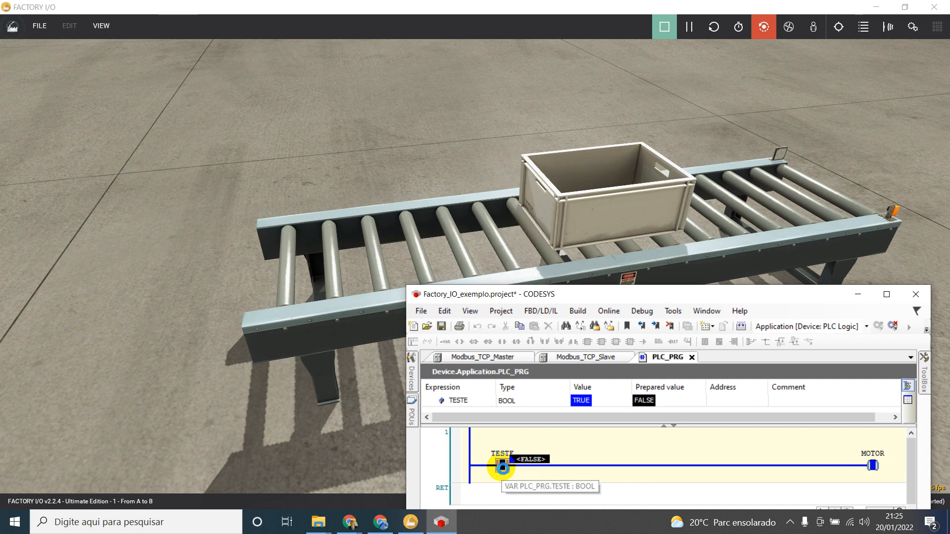
pyautogui.hotkey('ctrl', 'F7')
# Step: Force TESTE to TRUE with the CODESYS window maximized, and check the conveyor's reaction in Factory I/O
pyautogui.doubleClick(499, 467)
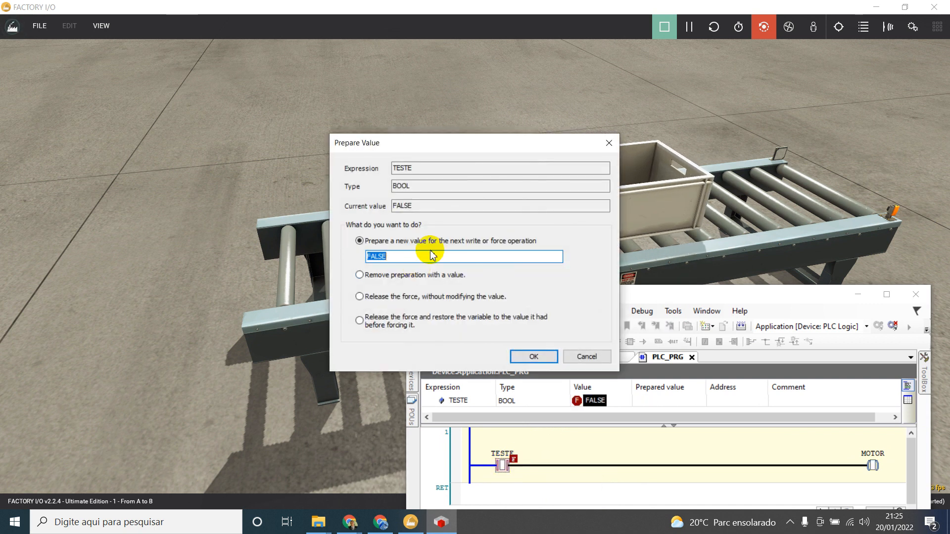
pyautogui.write('TRUE')
pyautogui.press('Return')
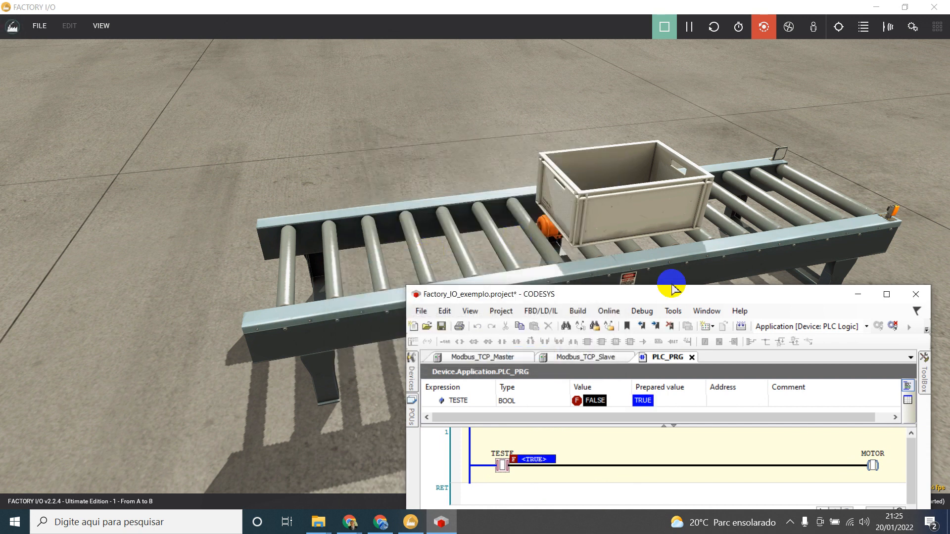
pyautogui.click(887, 296)
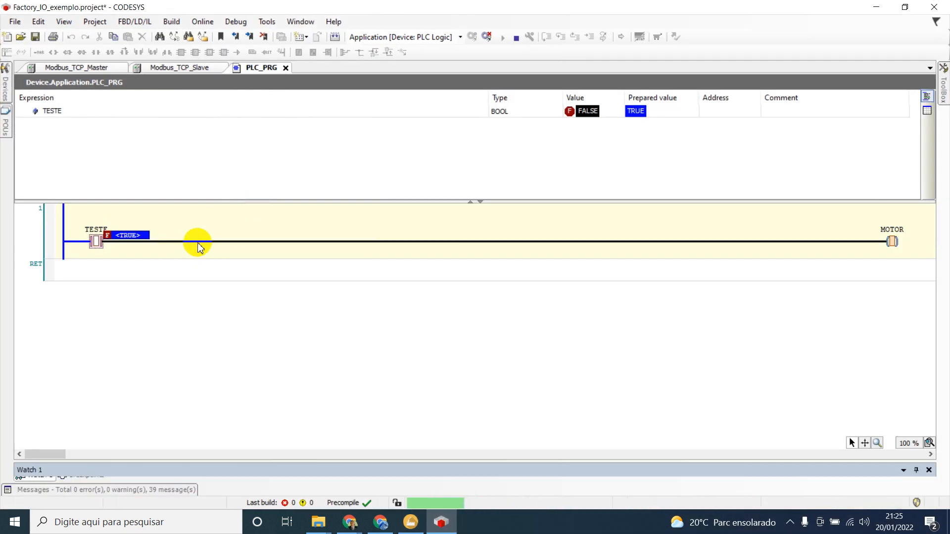
pyautogui.press('F7')
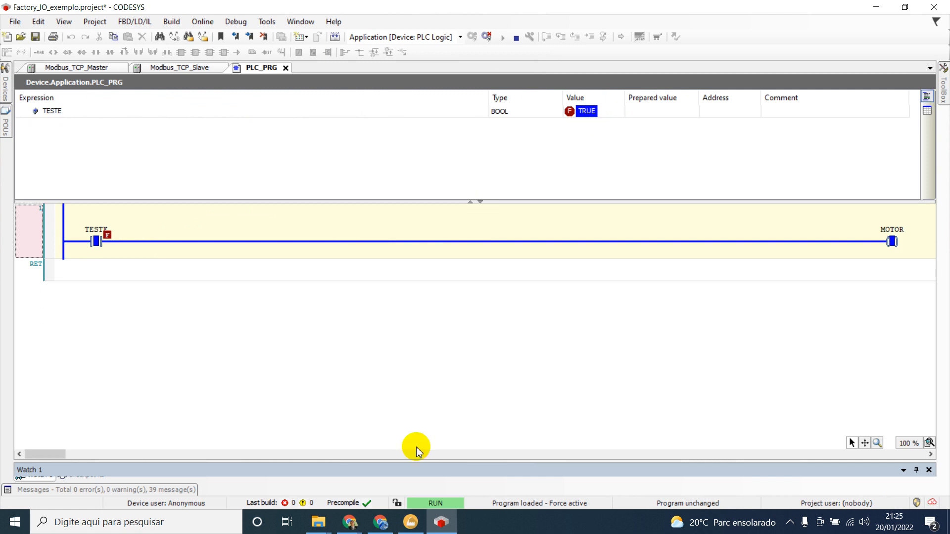
pyautogui.click(411, 522)
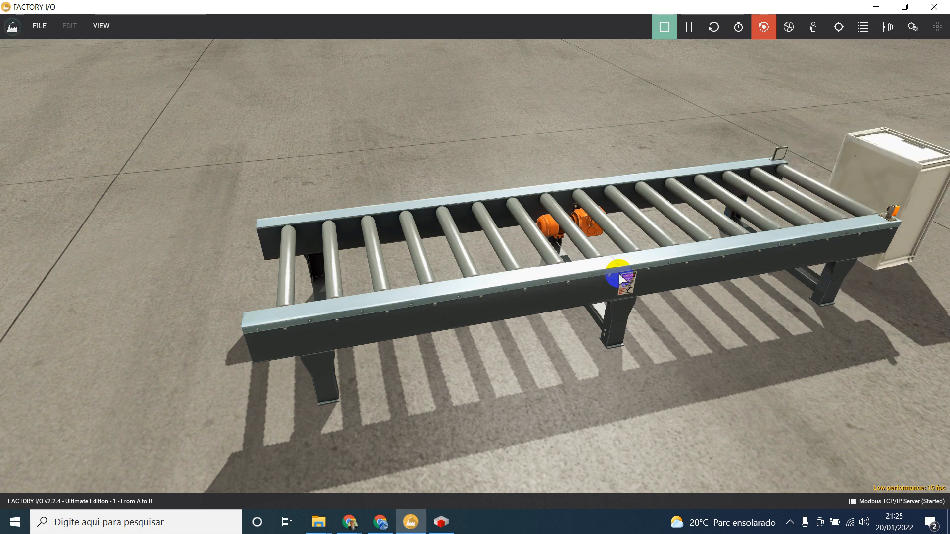
pyautogui.click(441, 522)
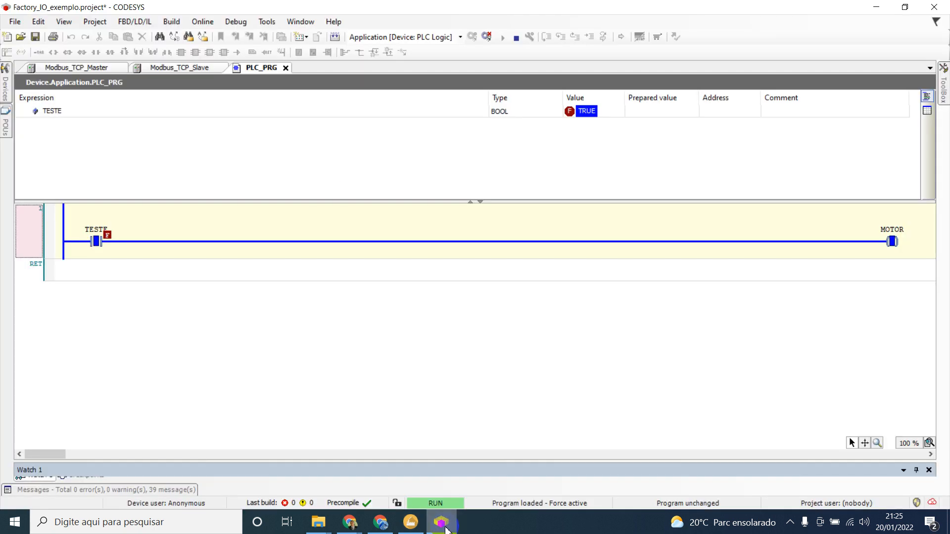
# Step: Prepare the value FALSE for the forced contact TESTE and try to write it to the controller
pyautogui.doubleClick(94, 242)
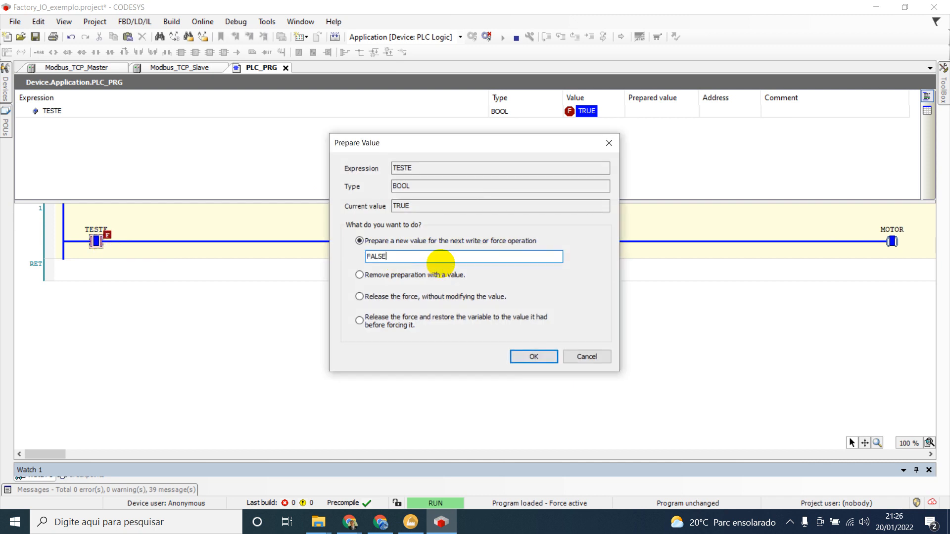
pyautogui.press('Return')
pyautogui.rightClick(350, 268)
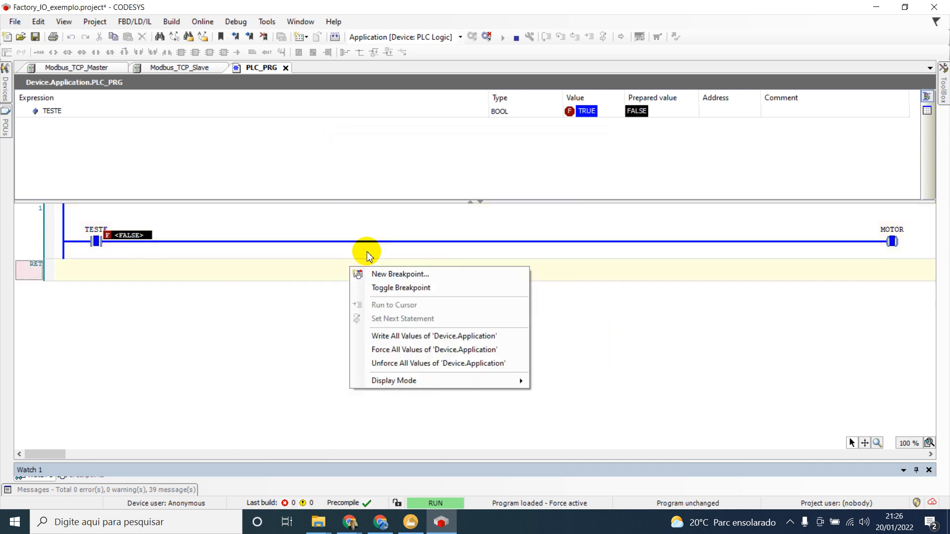
pyautogui.click(396, 336)
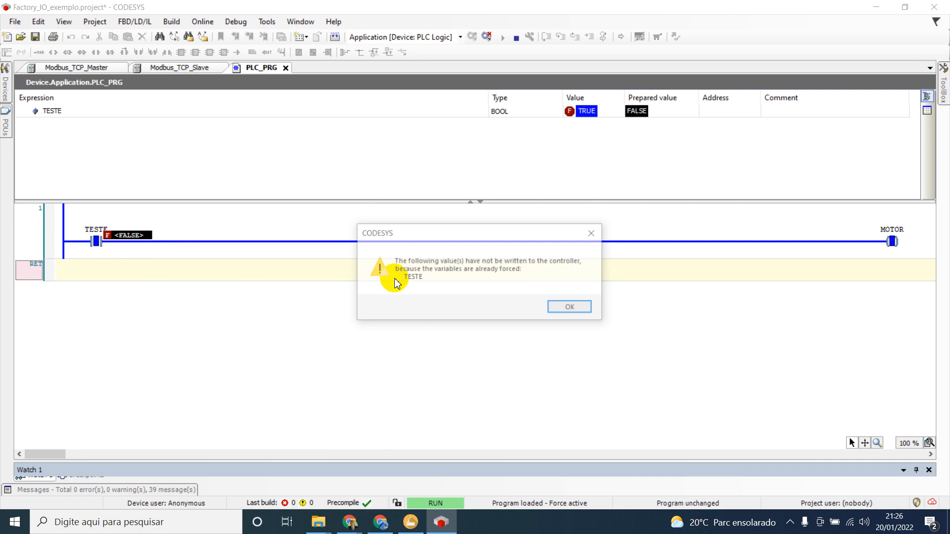
pyautogui.click(593, 314)
pyautogui.rightClick(457, 208)
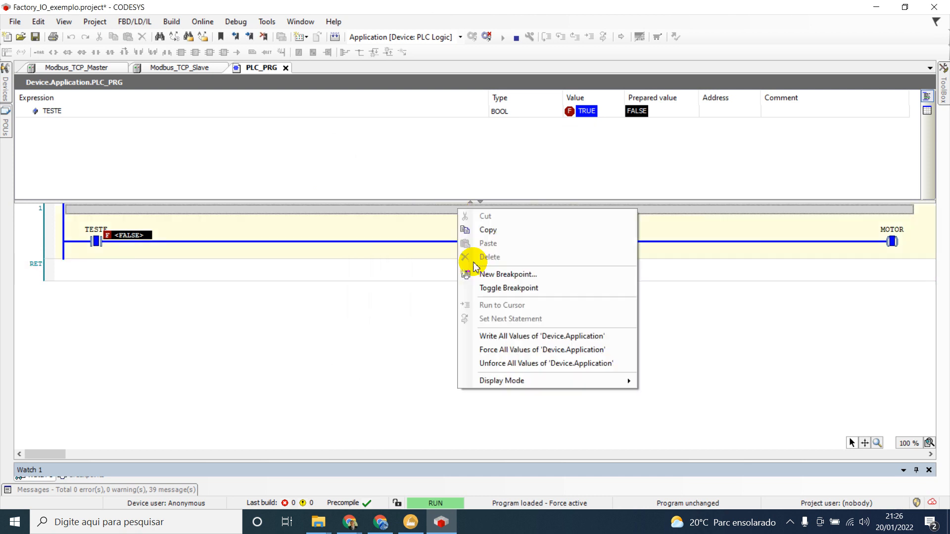
pyautogui.click(514, 337)
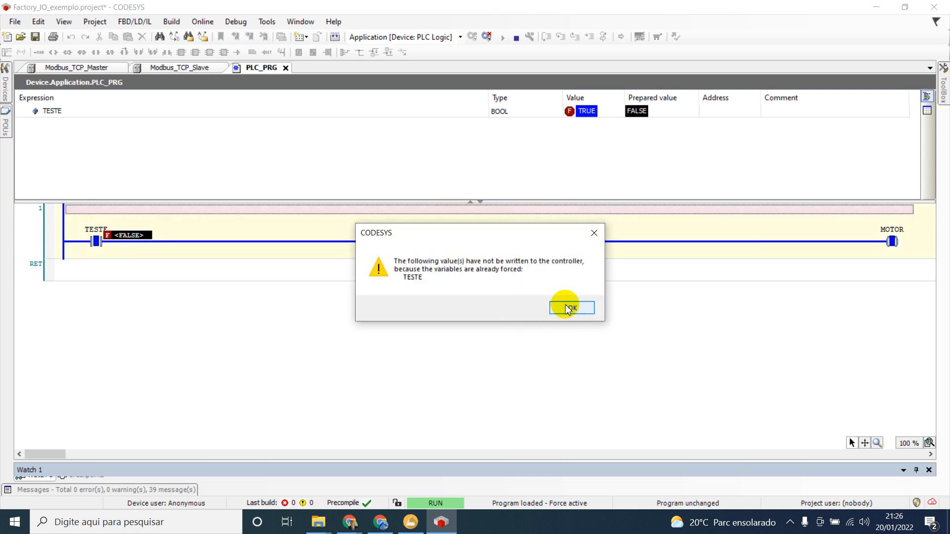
pyautogui.click(568, 308)
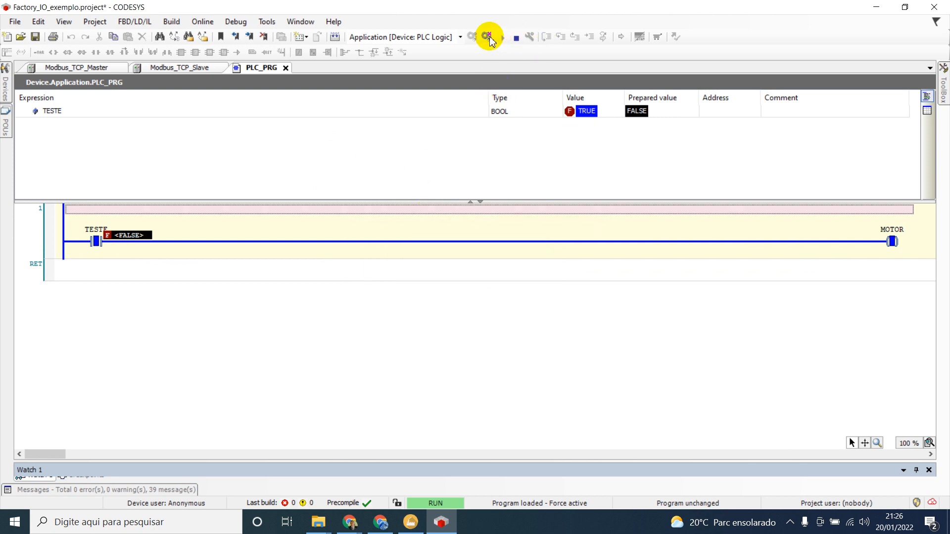
# Step: Log out of the PLC and log back in to release the force on TESTE
pyautogui.click(485, 36)
pyautogui.click(473, 303)
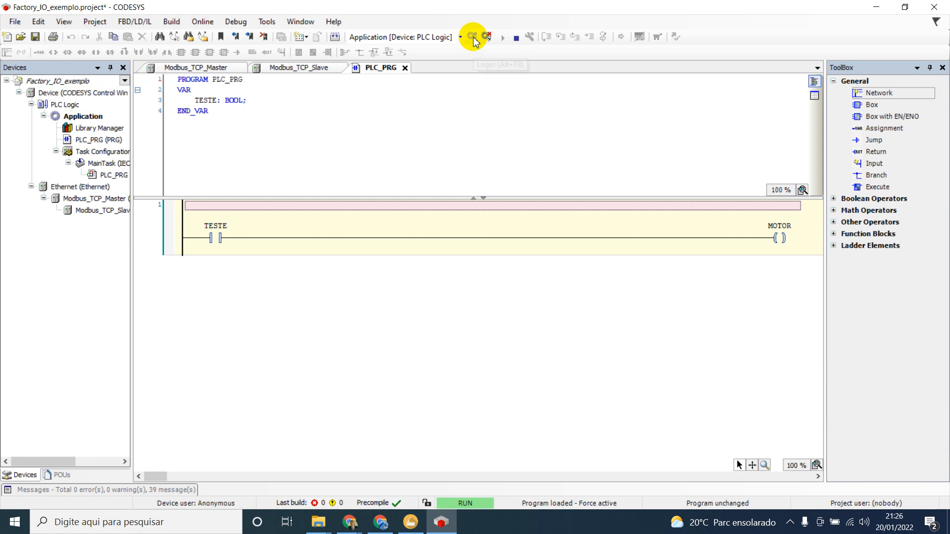
pyautogui.click(473, 37)
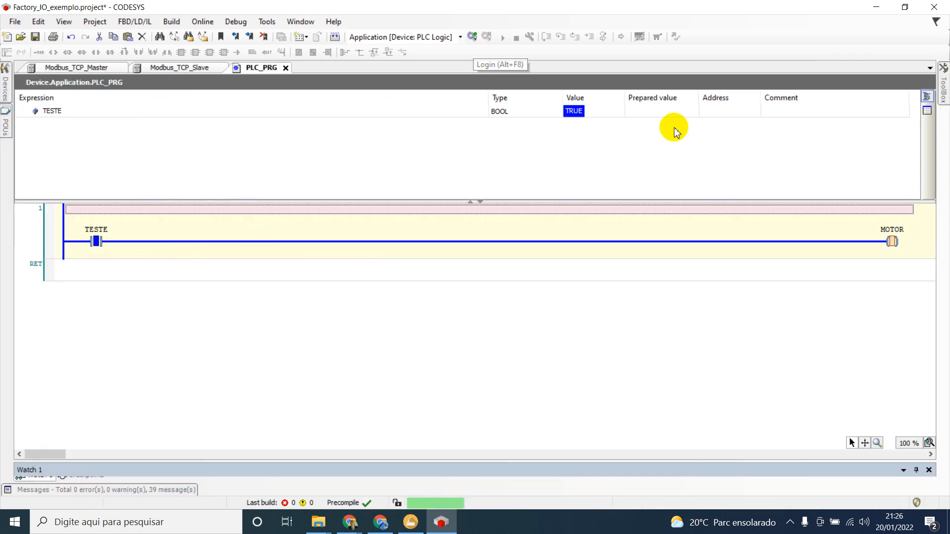
# Step: Prepare the value FALSE for TESTE in the variable table and write all values to the application
pyautogui.click(648, 112)
pyautogui.click(648, 111)
pyautogui.click(652, 114)
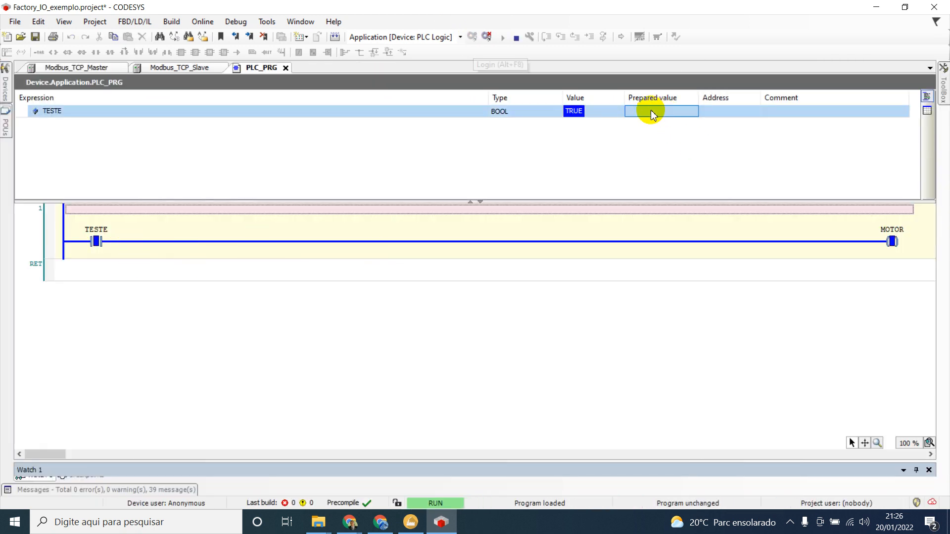
pyautogui.rightClick(652, 114)
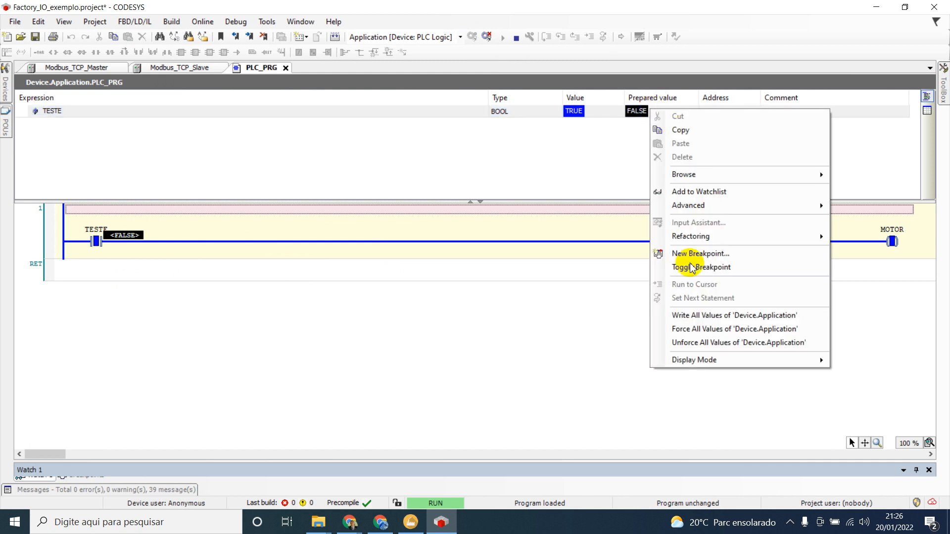
pyautogui.click(689, 317)
# Step: Switch to Factory I/O, try to move the fallen box back onto the conveyor, and restart the simulation
pyautogui.click(410, 522)
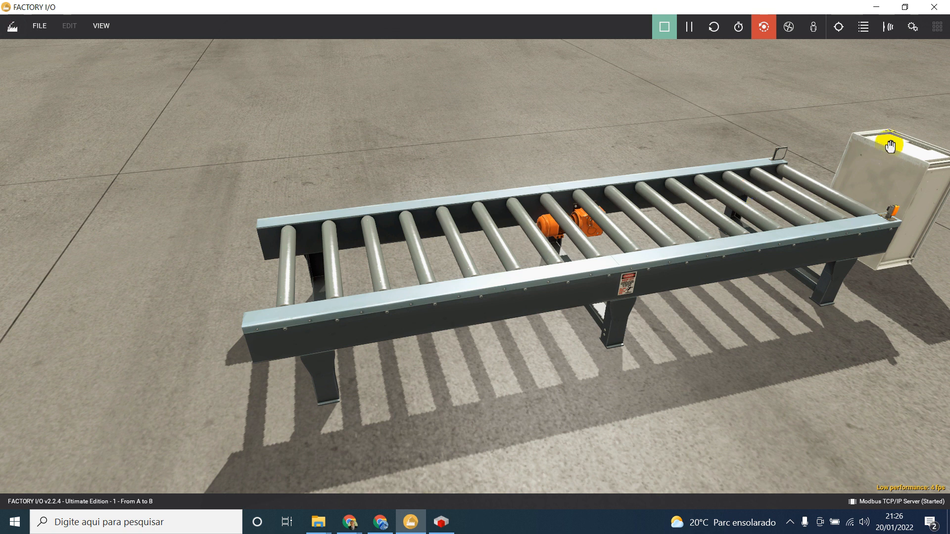
pyautogui.moveTo(893, 147); pyautogui.dragTo(612, 208)
pyautogui.moveTo(873, 189); pyautogui.dragTo(740, 191)
pyautogui.moveTo(869, 119); pyautogui.dragTo(663, 42)
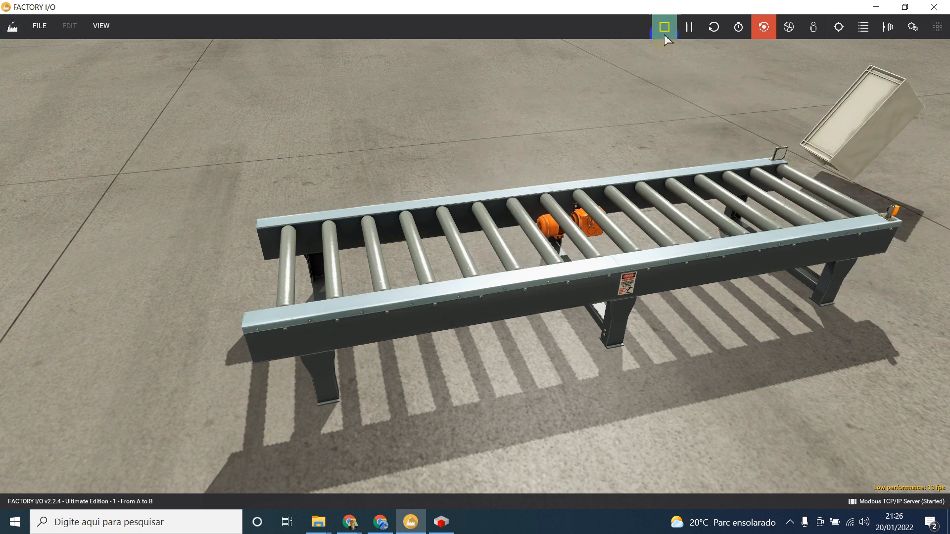
pyautogui.click(661, 32)
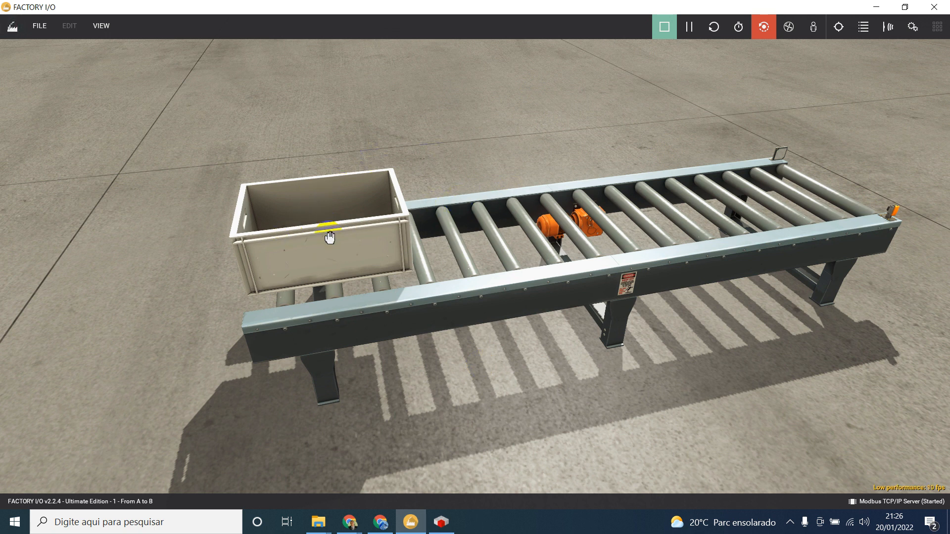
# Step: Switch to CODESYS and log out of the PLC
pyautogui.click(707, 218)
pyautogui.click(754, 224)
pyautogui.click(441, 522)
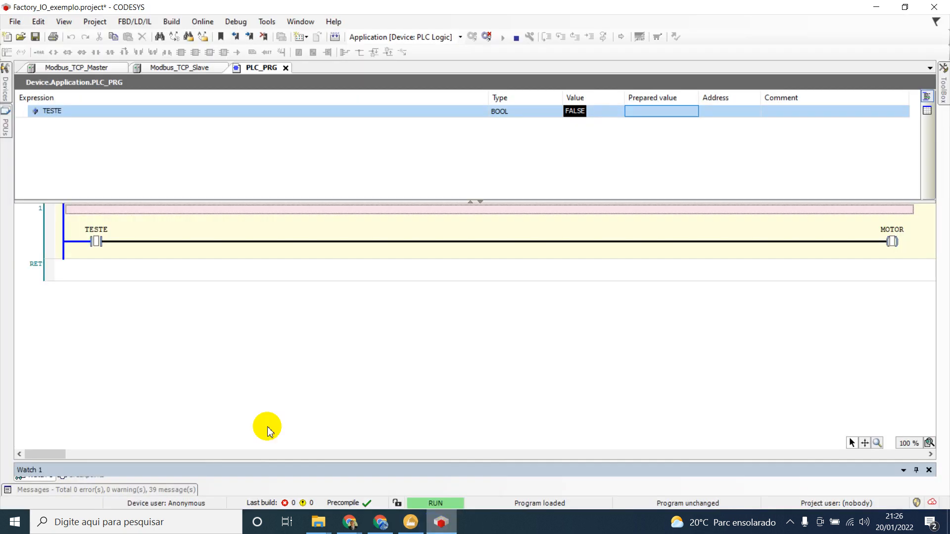
pyautogui.click(487, 37)
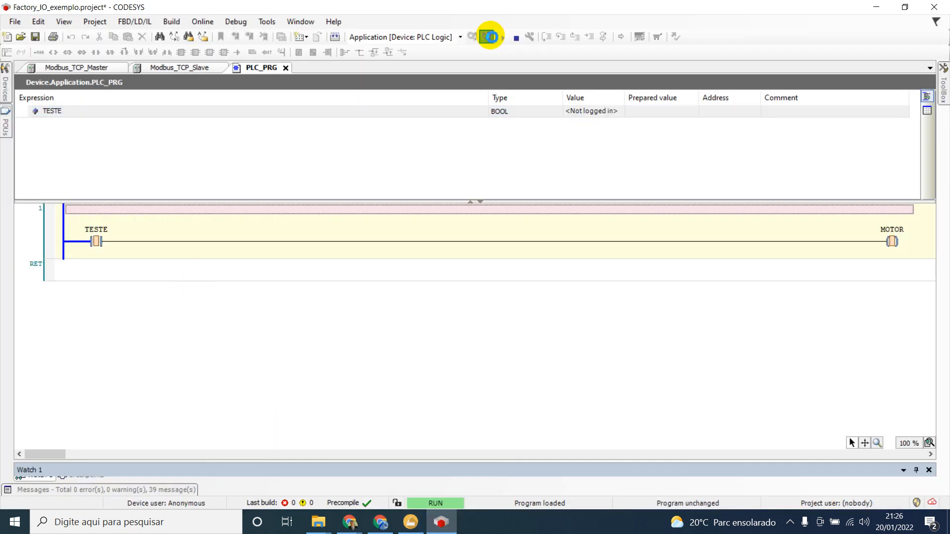
pyautogui.click(150, 234)
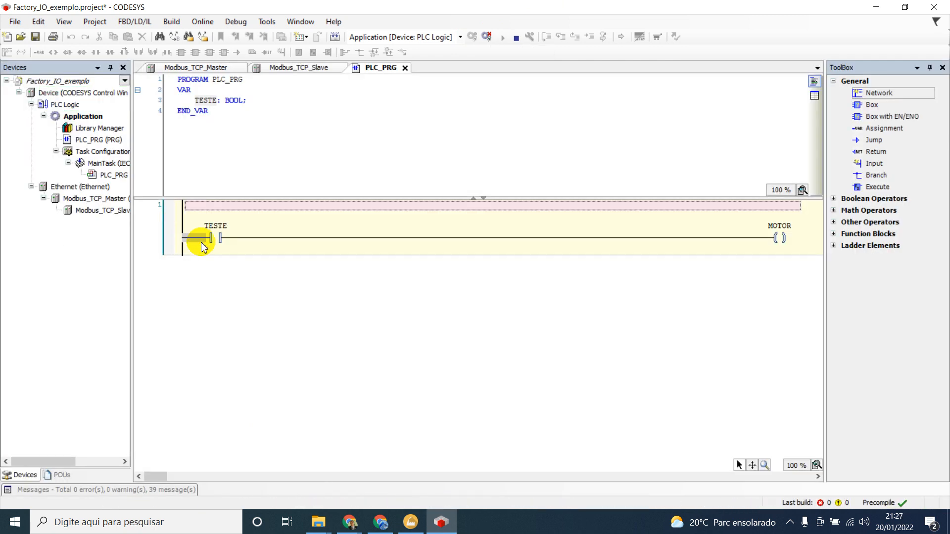
pyautogui.click(254, 238)
pyautogui.moveTo(113, 51); pyautogui.dragTo(282, 227)
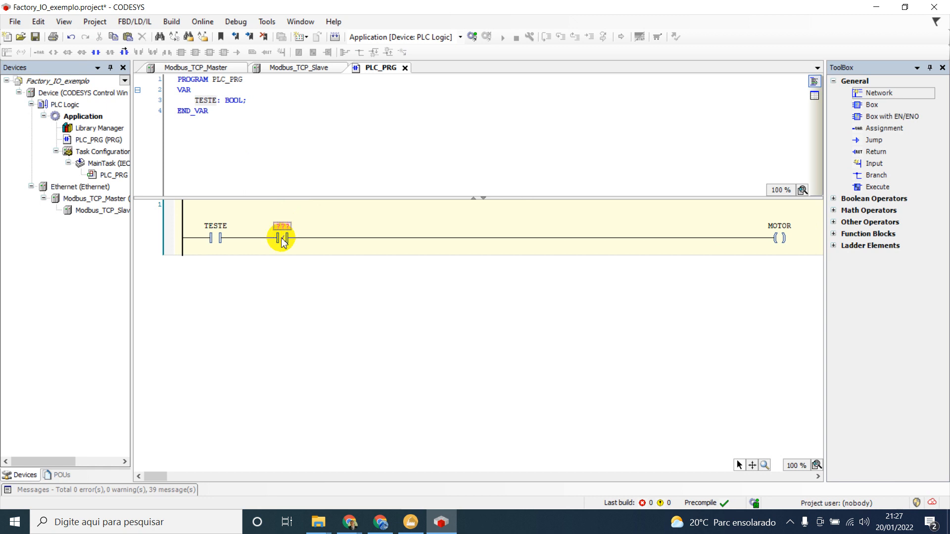
pyautogui.click(283, 241)
pyautogui.press('Delete')
# Step: Insert a contact in network 1, place it in series after TESTE, and assign the variable SENSOR to it
pyautogui.click(94, 49)
pyautogui.click(215, 239)
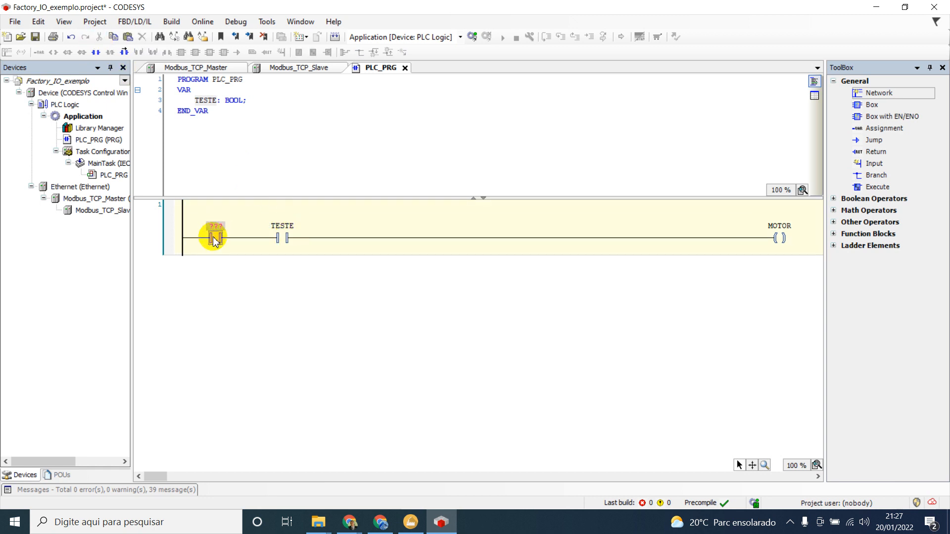
pyautogui.moveTo(214, 241); pyautogui.dragTo(309, 241)
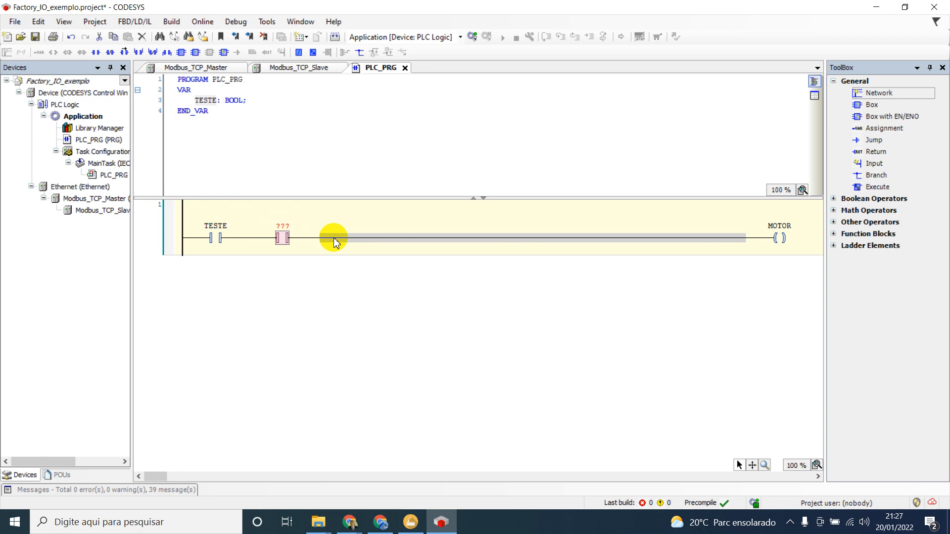
pyautogui.click(284, 226)
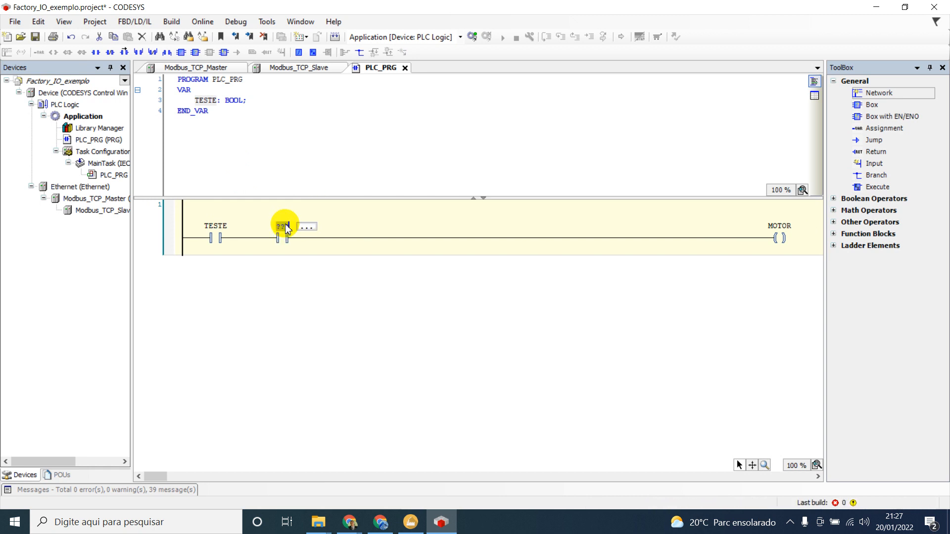
pyautogui.write('SENSOR')
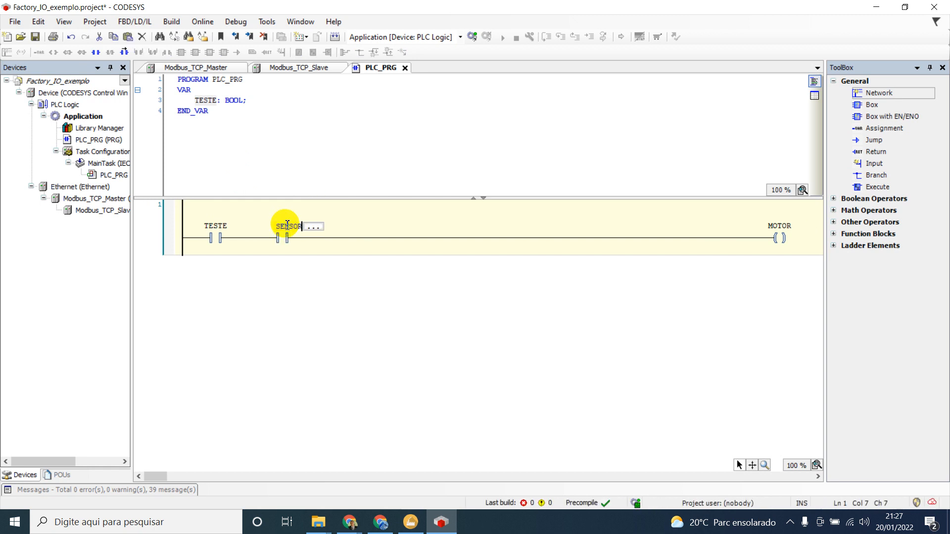
pyautogui.press('Return')
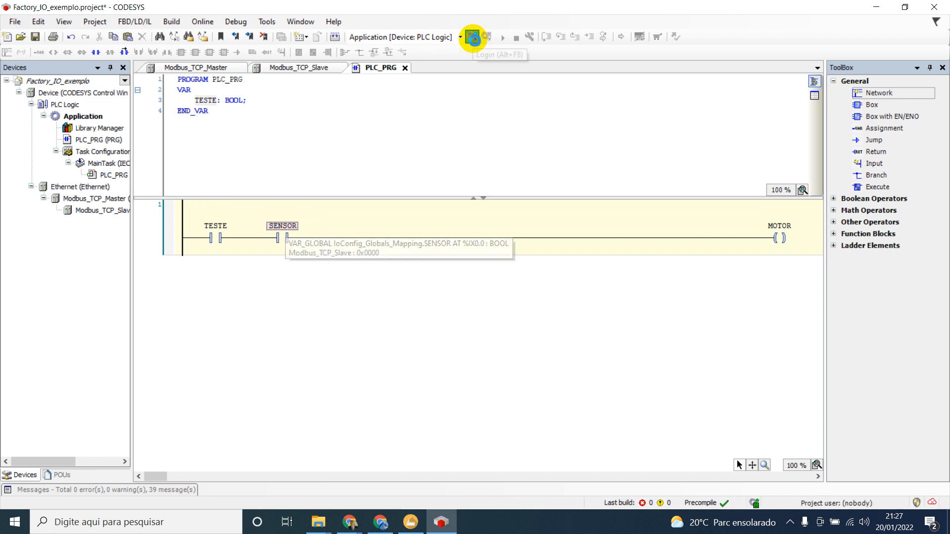
# Step: Log in to the PLC with online change and check the conveyor scene in Factory I/O
pyautogui.click(472, 37)
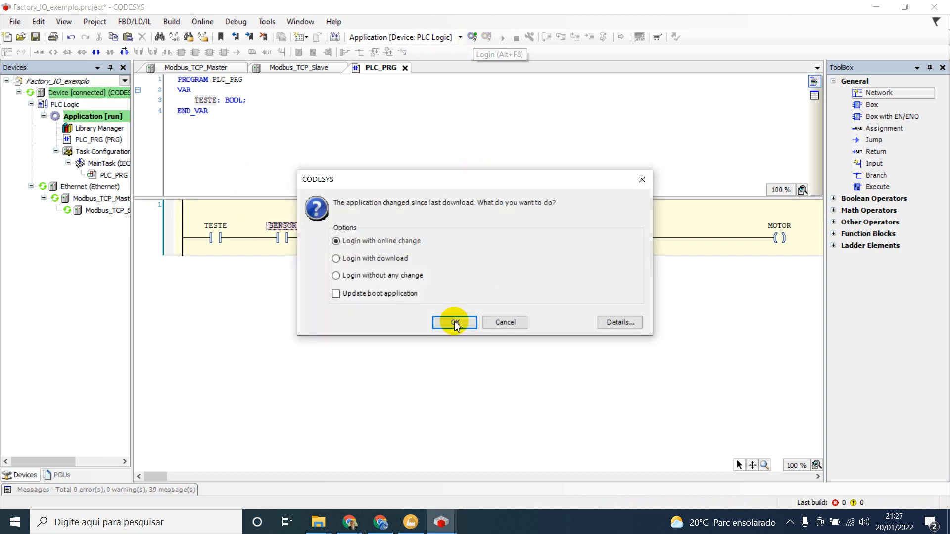
pyautogui.click(454, 322)
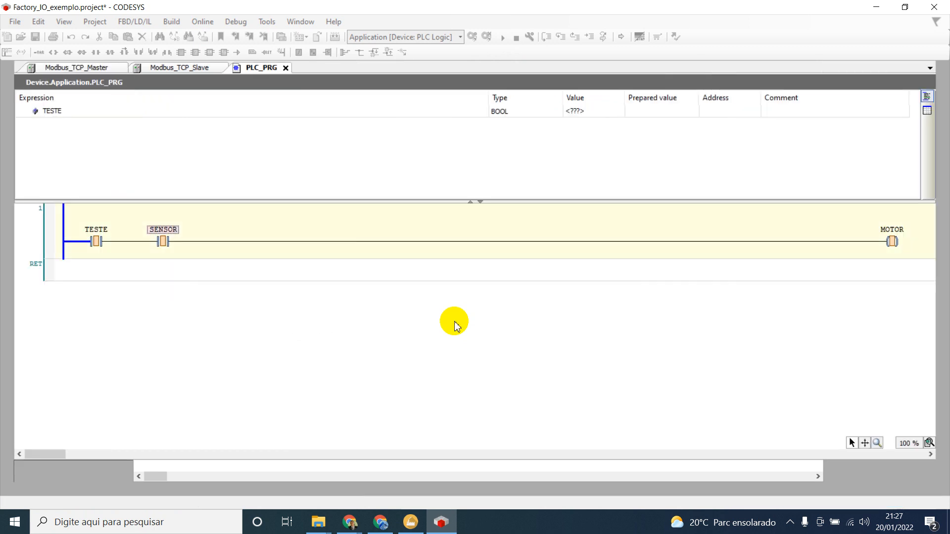
pyautogui.click(412, 522)
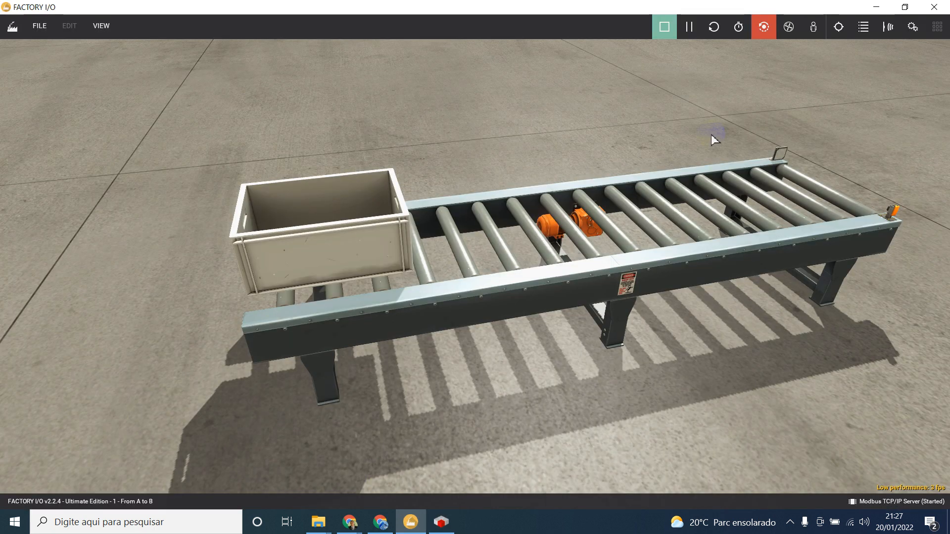
pyautogui.click(441, 522)
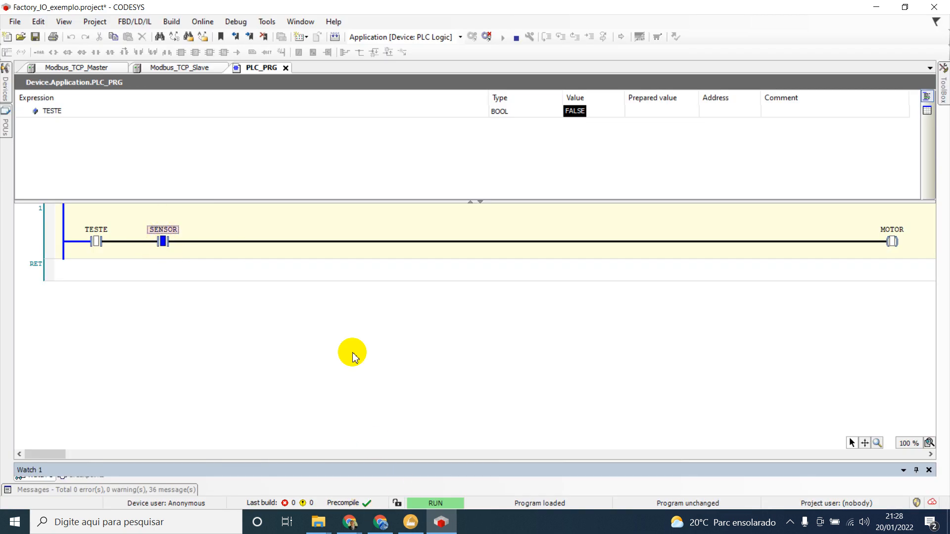
# Step: Bring up Factory I/O behind CODESYS and place a reduced CODESYS window over the lower part of the scene
pyautogui.click(410, 524)
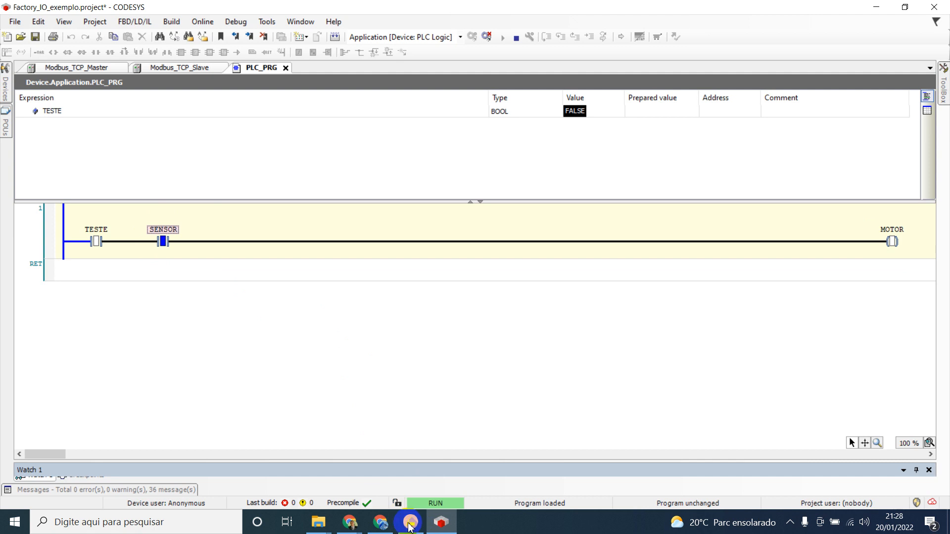
pyautogui.click(439, 527)
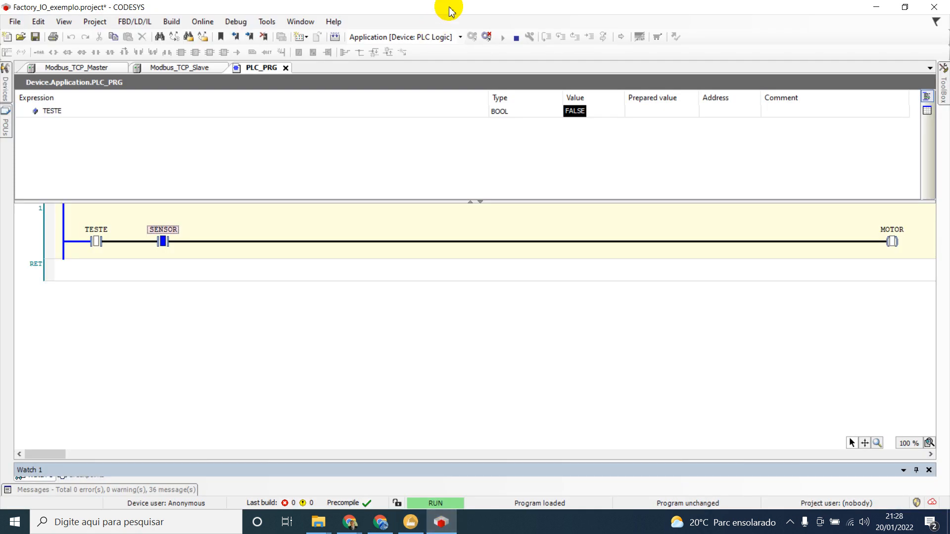
pyautogui.doubleClick(450, 10)
pyautogui.moveTo(497, 33); pyautogui.dragTo(604, 283)
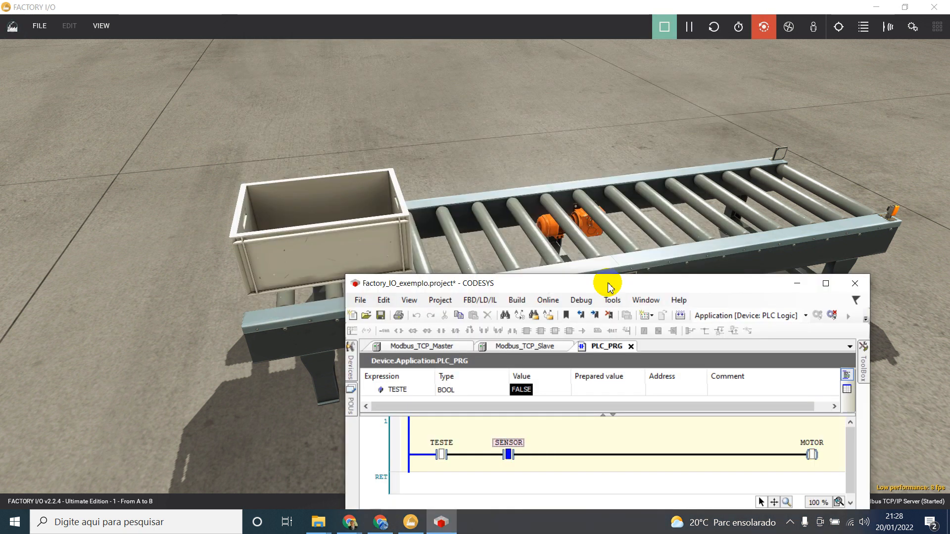
# Step: Prepare the value TRUE for TESTE, write all values to the application, and watch the SENSOR contact as the box travels
pyautogui.click(658, 385)
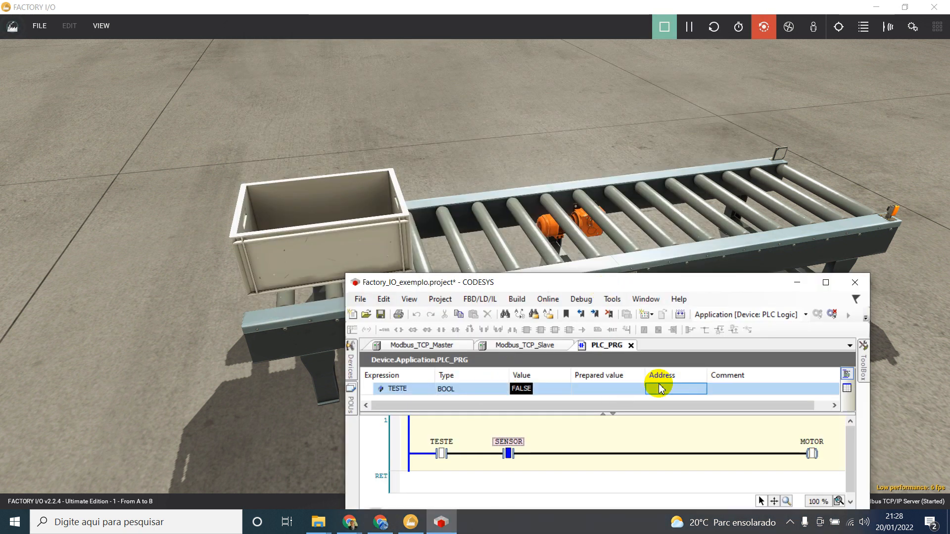
pyautogui.click(624, 388)
pyautogui.click(624, 388)
pyautogui.click(625, 388)
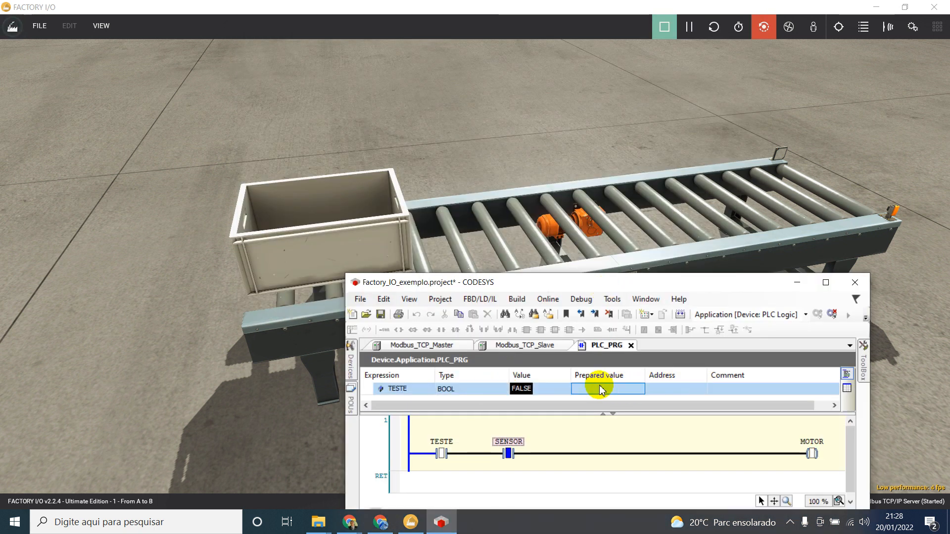
pyautogui.click(608, 388)
pyautogui.rightClick(609, 391)
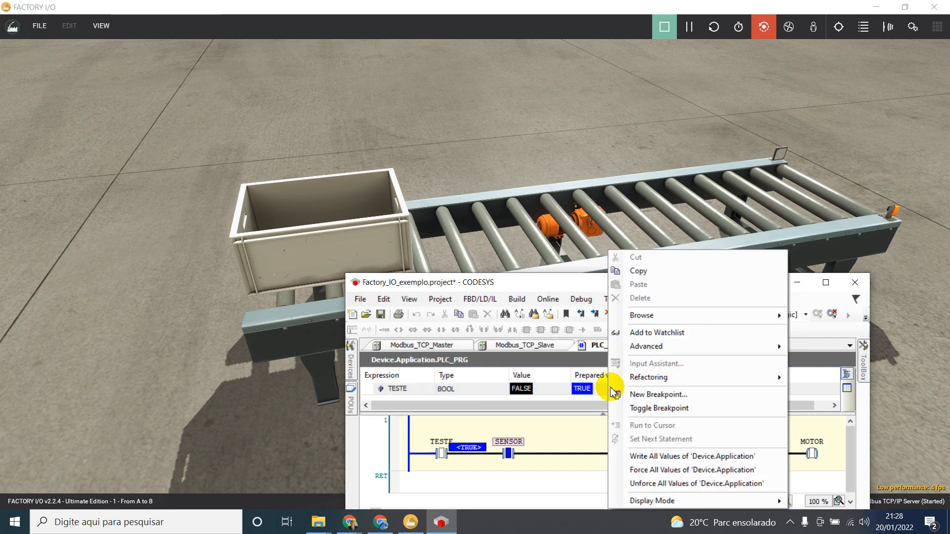
pyautogui.click(636, 453)
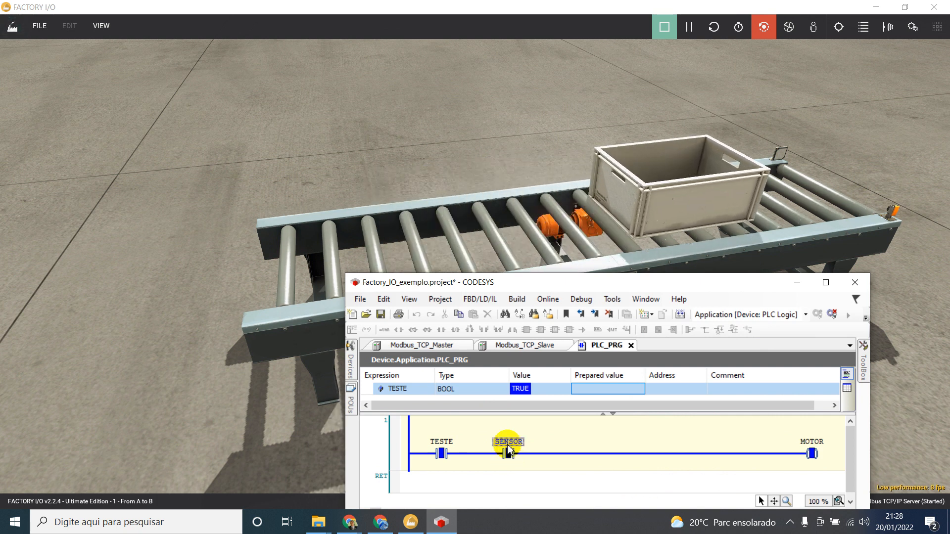
pyautogui.moveTo(509, 448)
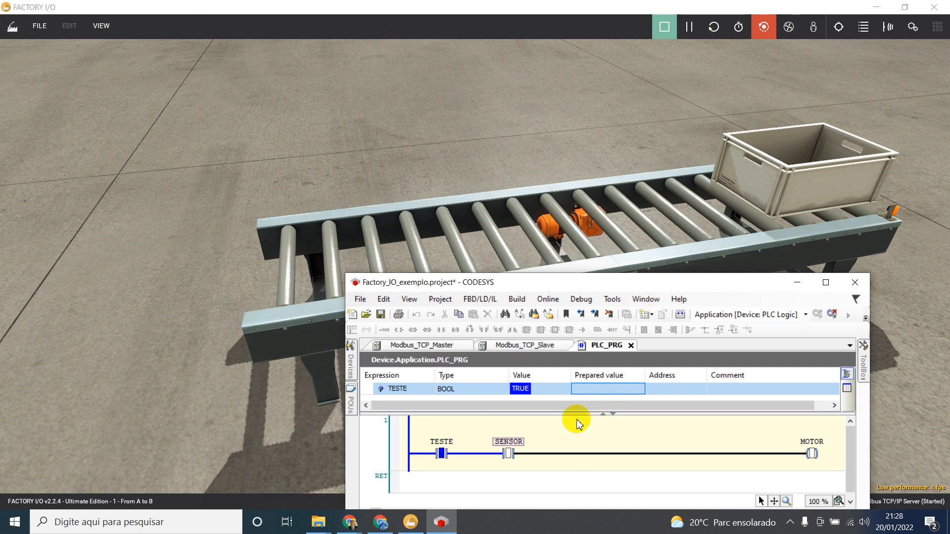
# Step: Reset the Factory I/O simulation and run it again, checking the TESTE and SENSOR contacts in CODESYS
pyautogui.click(688, 28)
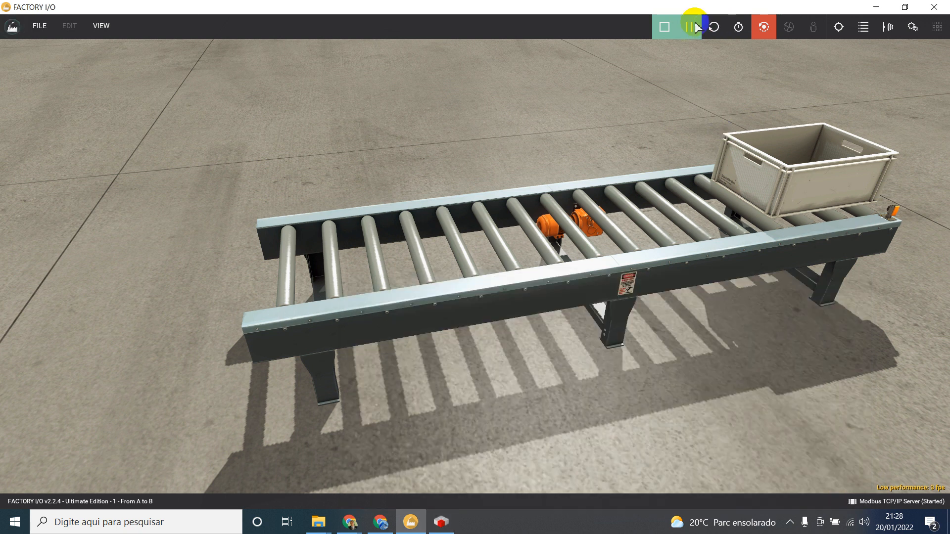
pyautogui.click(671, 25)
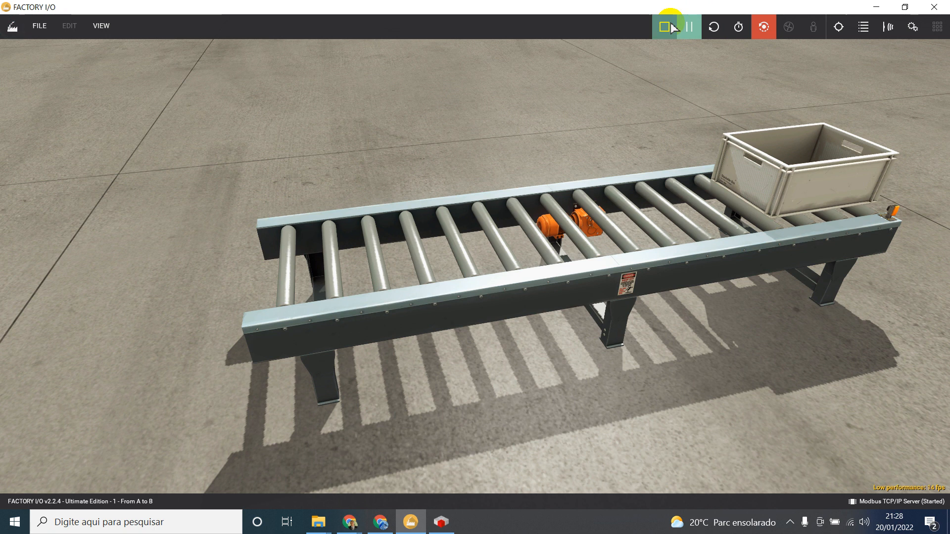
pyautogui.click(664, 25)
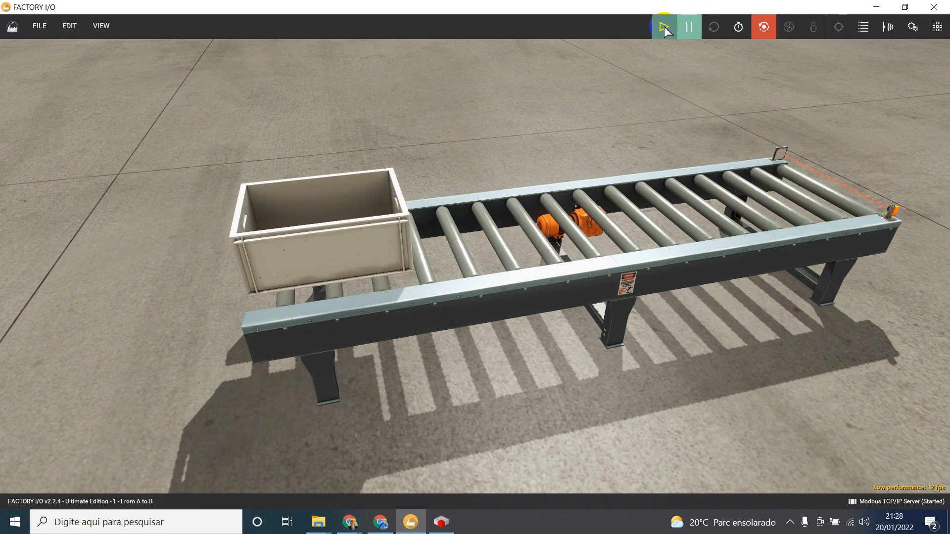
pyautogui.click(441, 522)
pyautogui.click(440, 453)
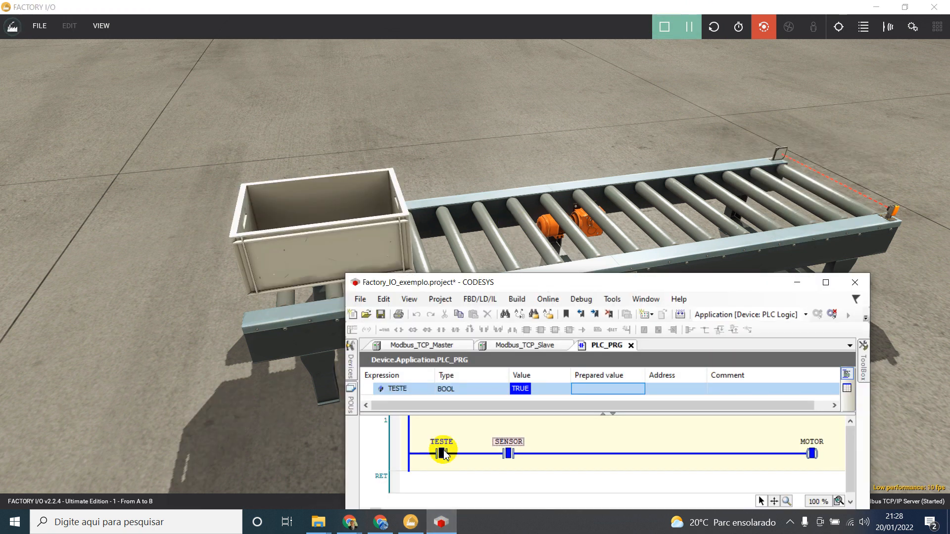
pyautogui.click(659, 79)
pyautogui.click(674, 203)
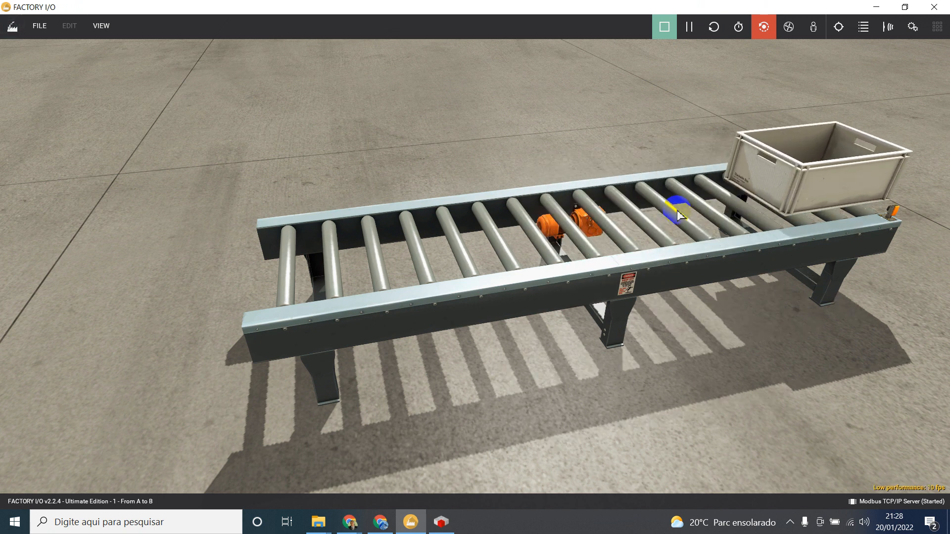
# Step: Stop the Factory I/O simulation, then switch to CODESYS with its window maximized
pyautogui.click(664, 26)
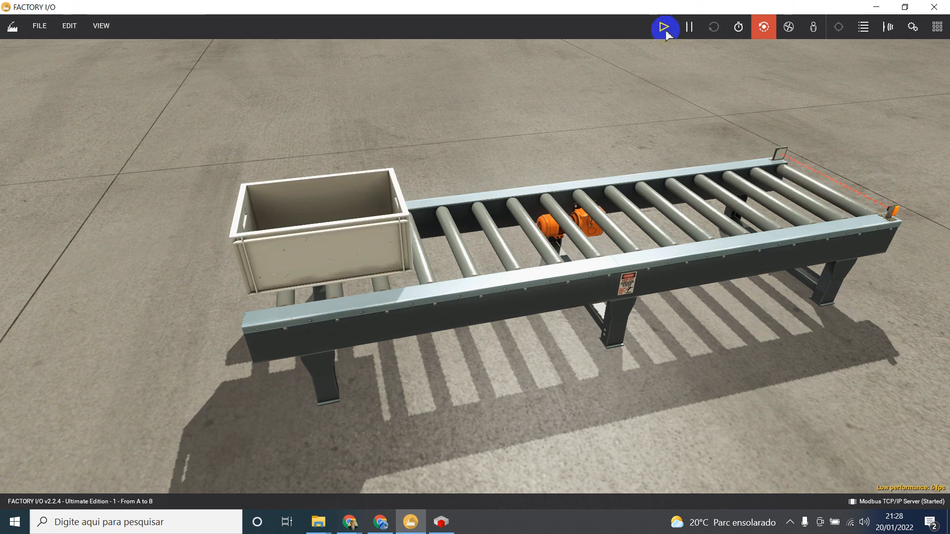
pyautogui.click(441, 522)
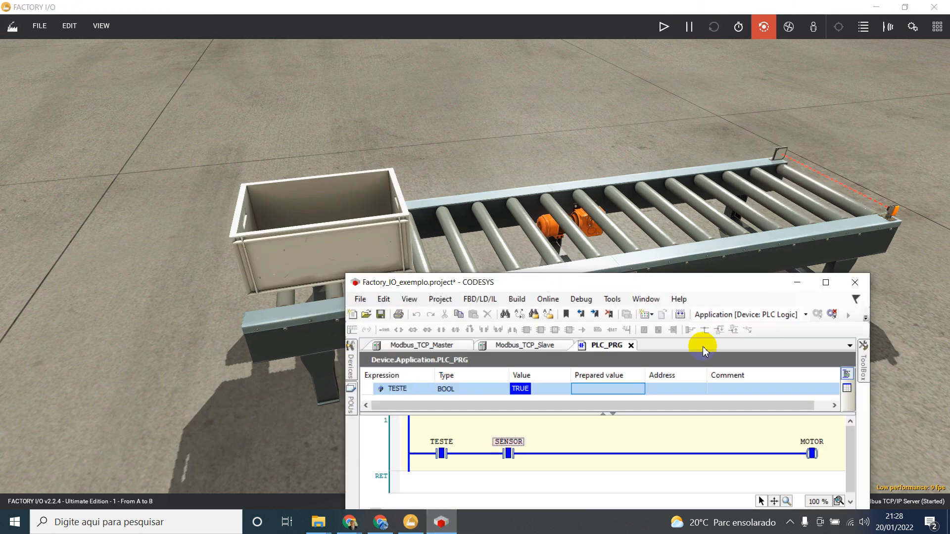
pyautogui.doubleClick(676, 284)
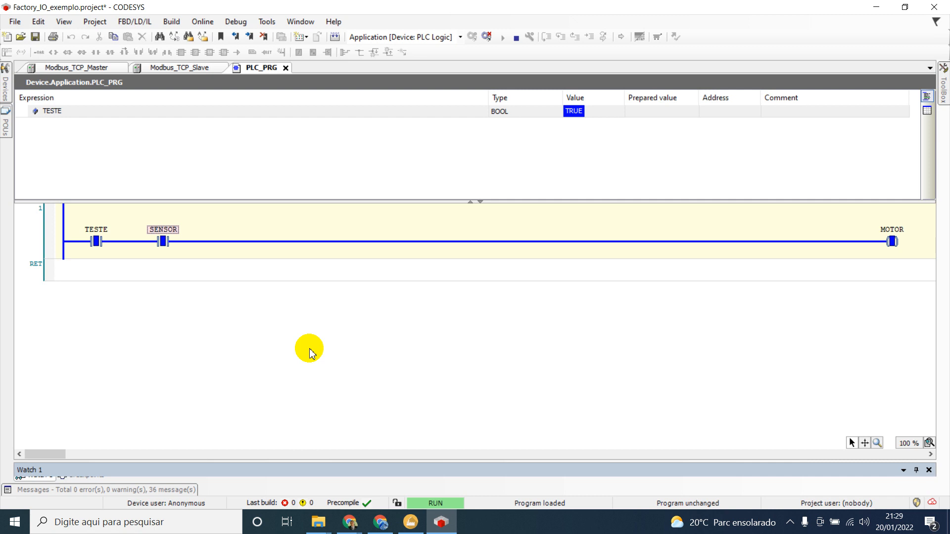
# Step: Log out of the PLC and show the hidden notification area icons
pyautogui.click(487, 36)
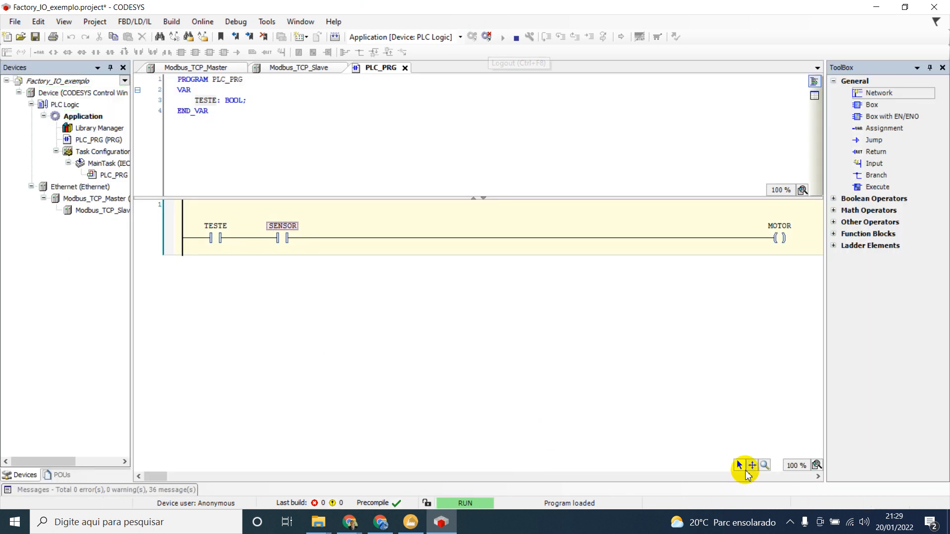
pyautogui.click(791, 522)
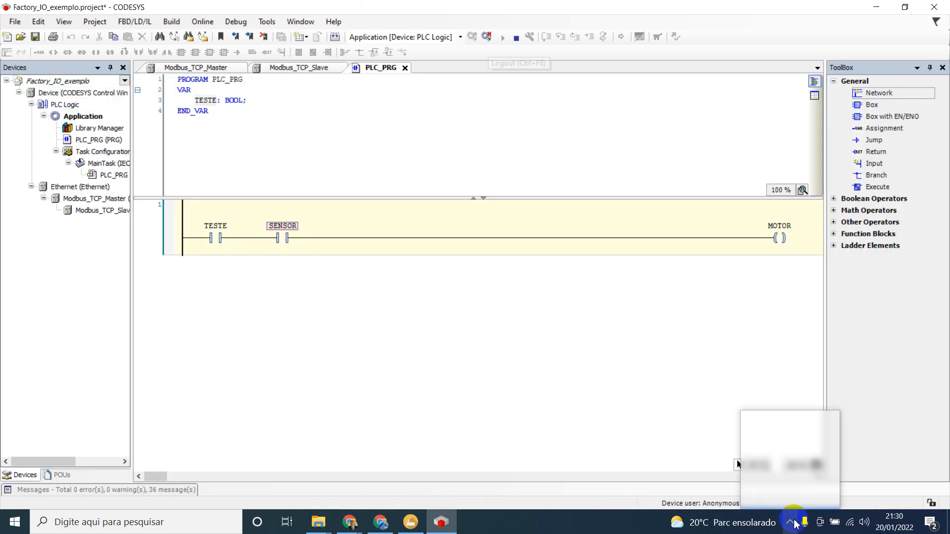